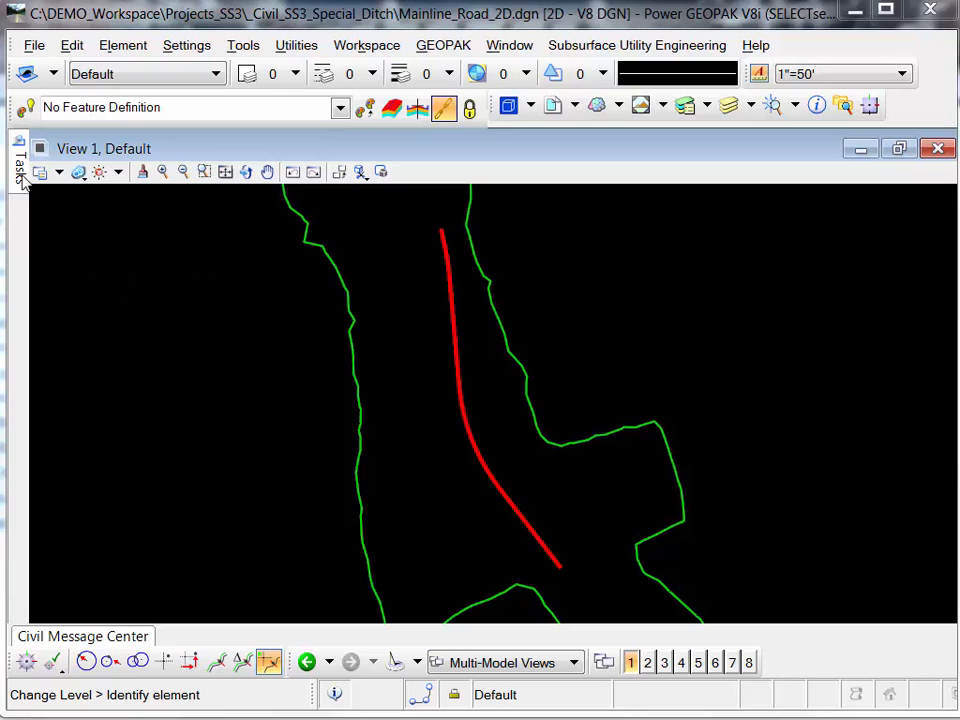
Create a corridor named RdCL along the red road centerline, using its active profile
mouse_move(19, 170)
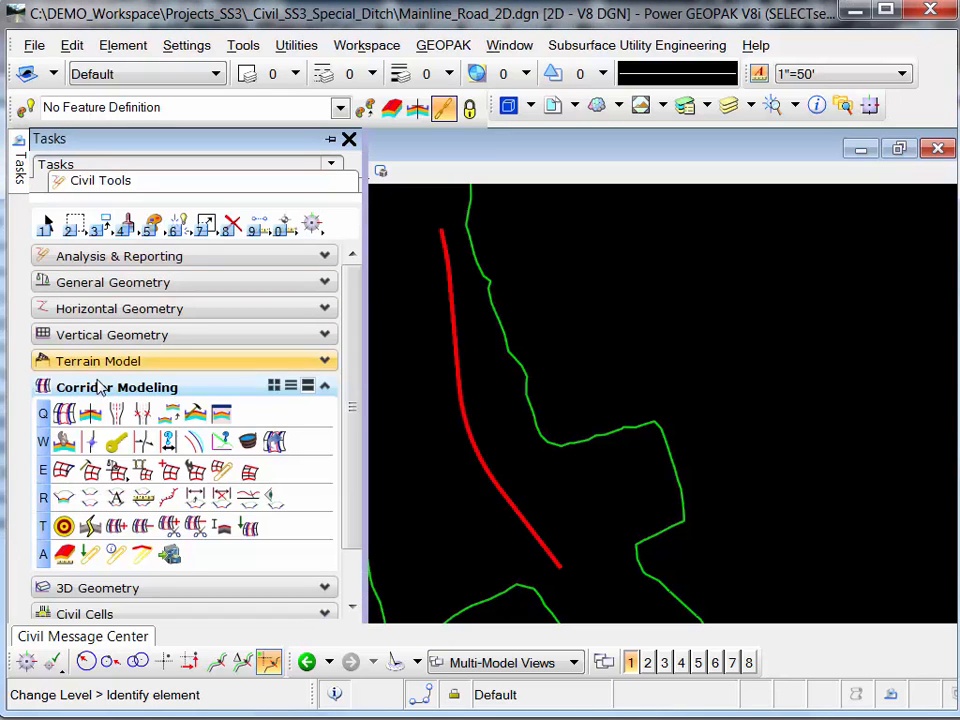
click(63, 414)
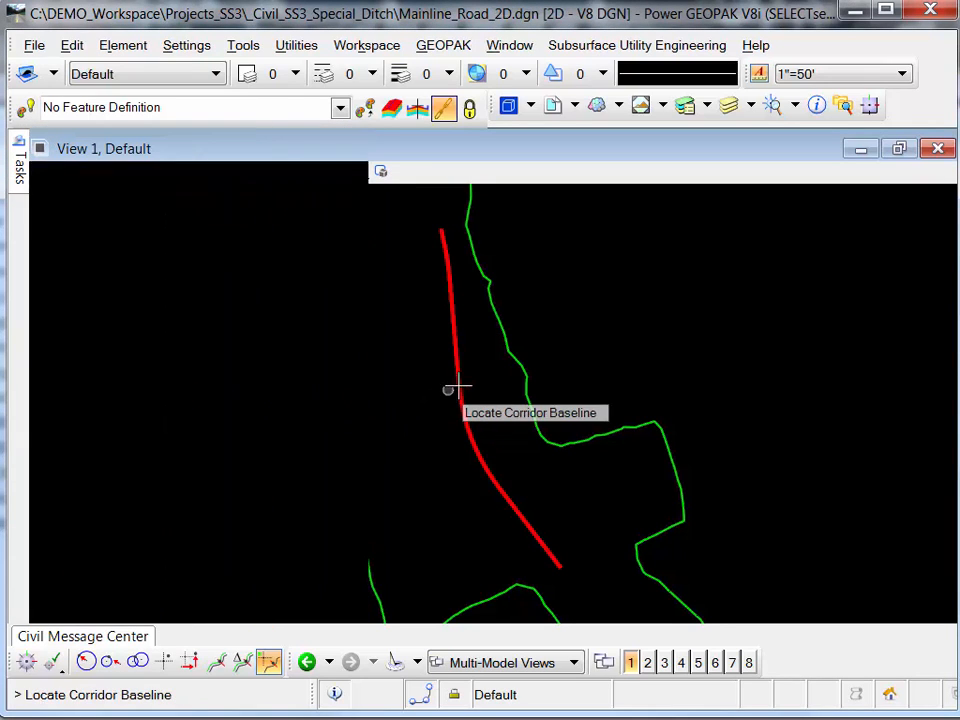
click(460, 381)
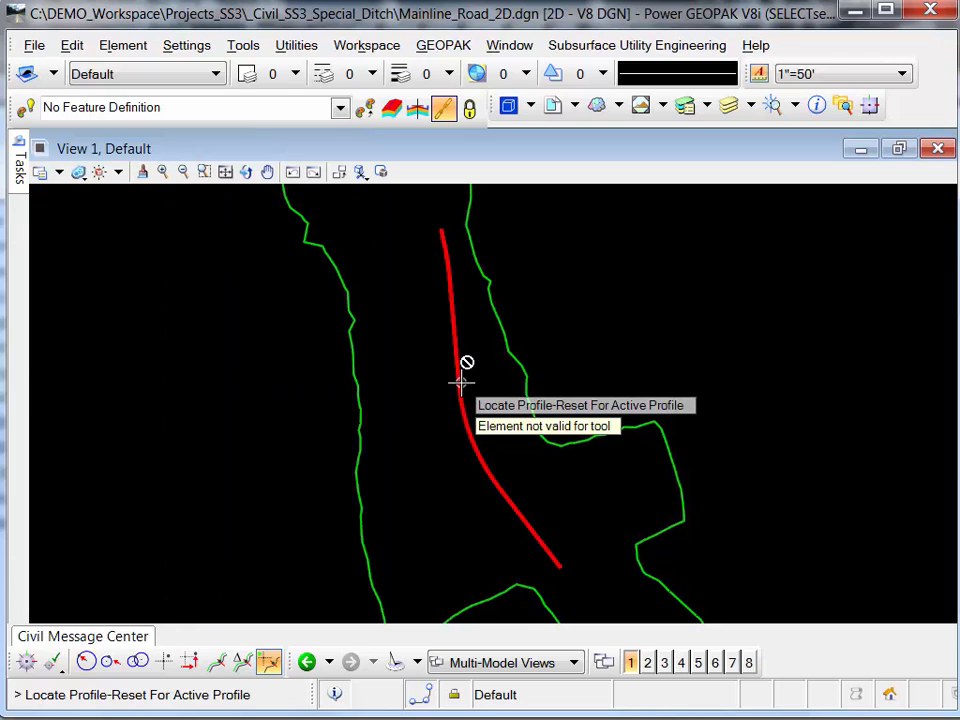
right_click(549, 325)
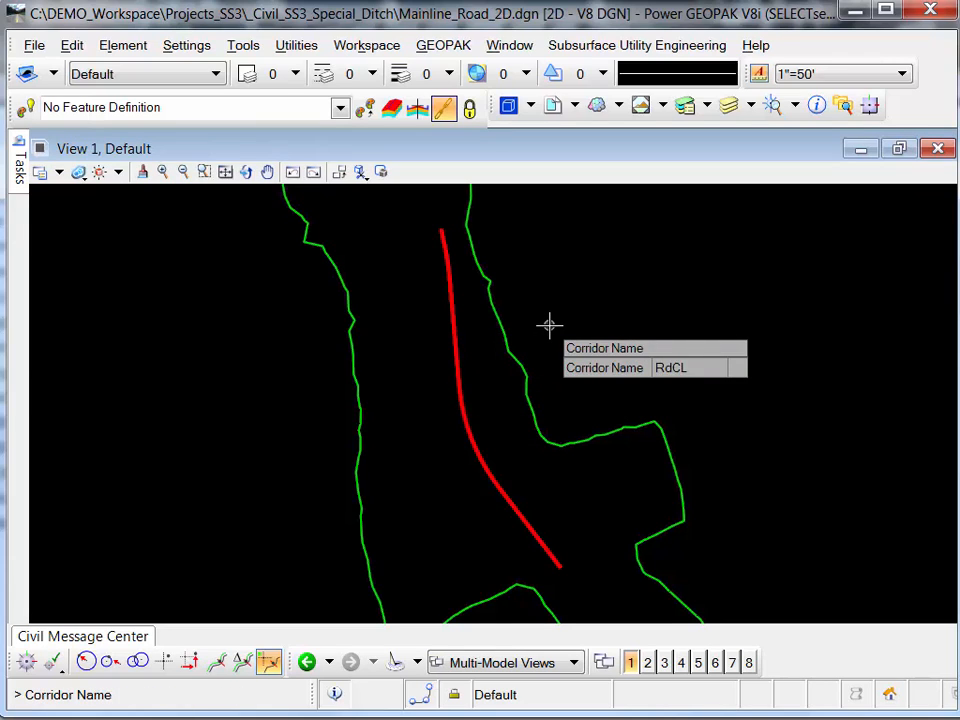
click(563, 316)
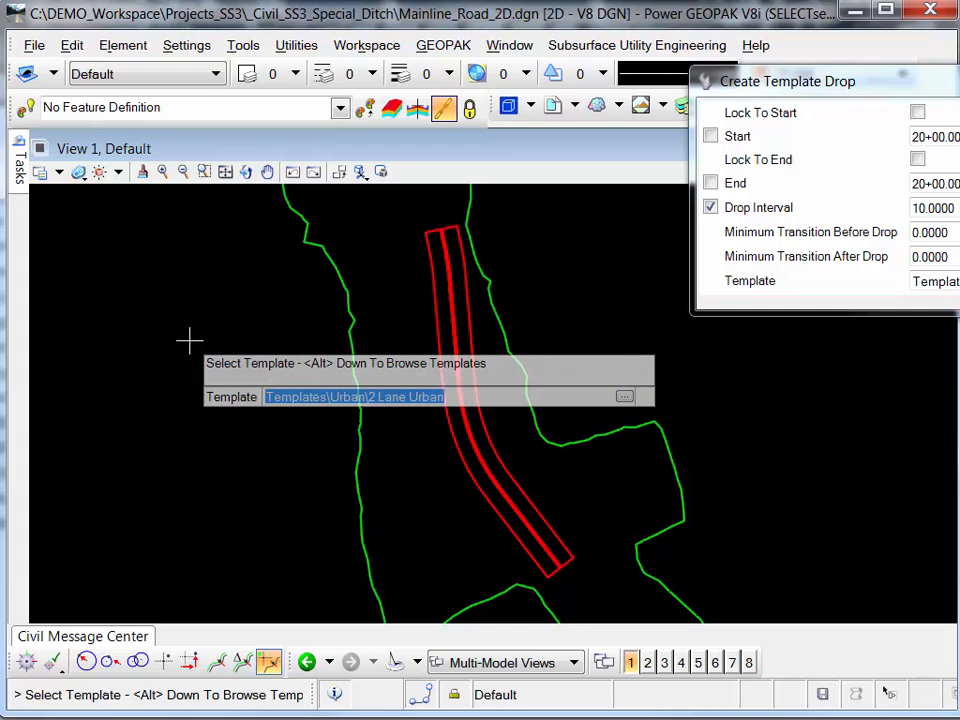
Choose the 2 Lane Rural template from the Rural templates for the corridor's template drop
key(alt+Down)
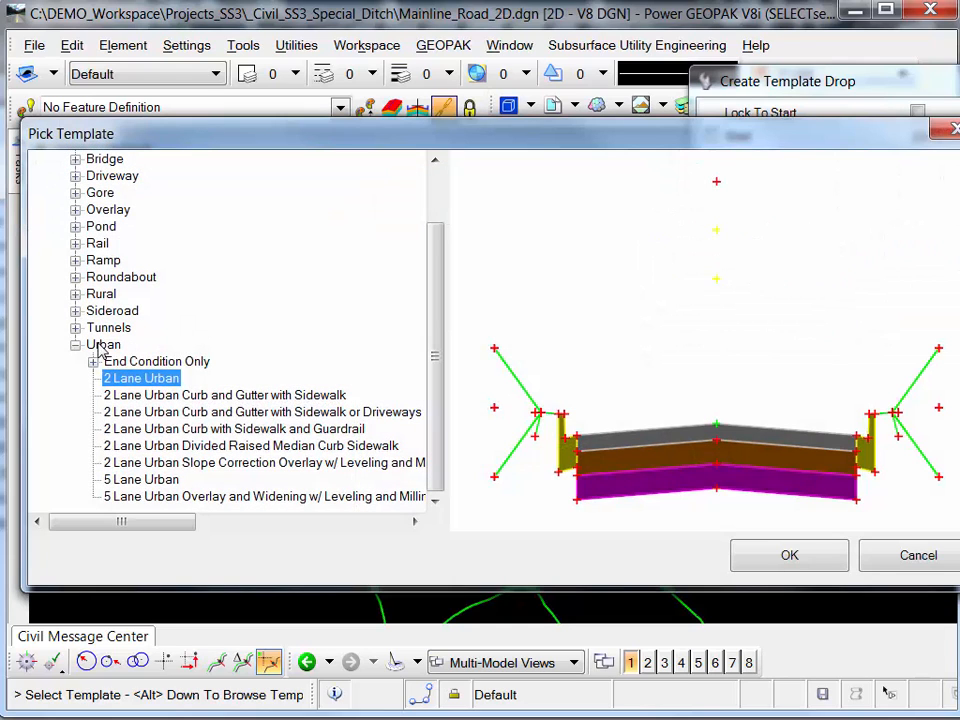
click(75, 345)
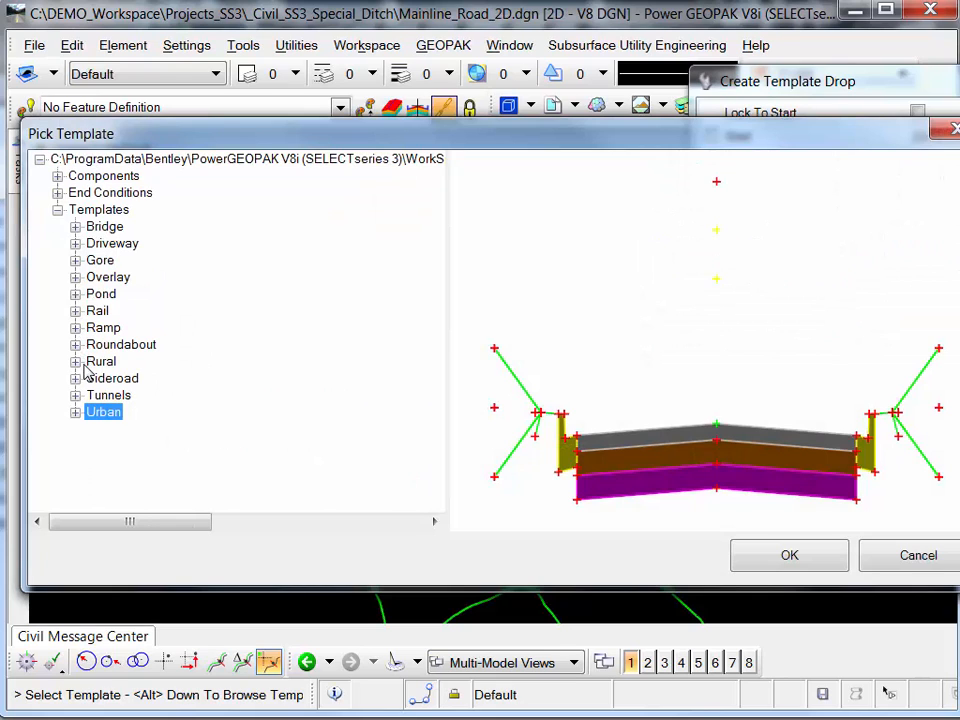
click(75, 362)
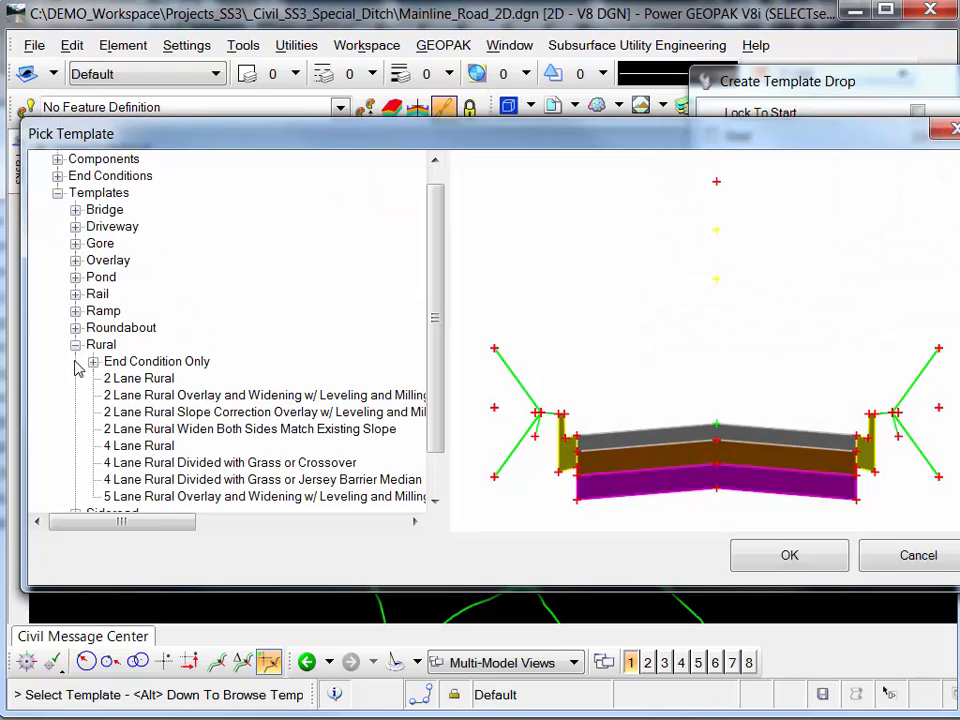
click(158, 380)
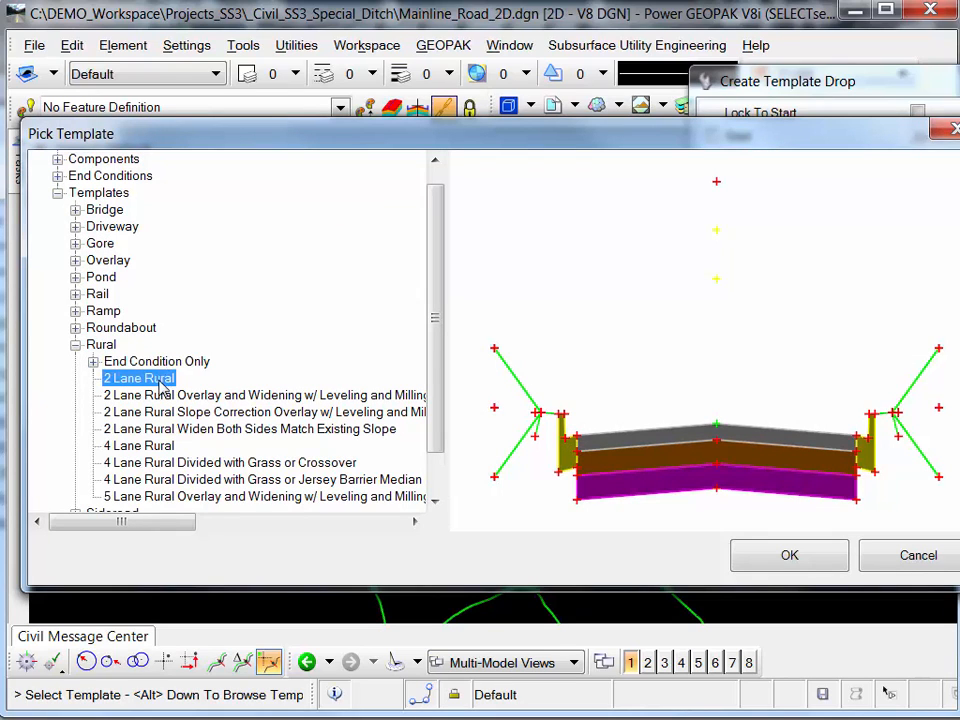
click(816, 558)
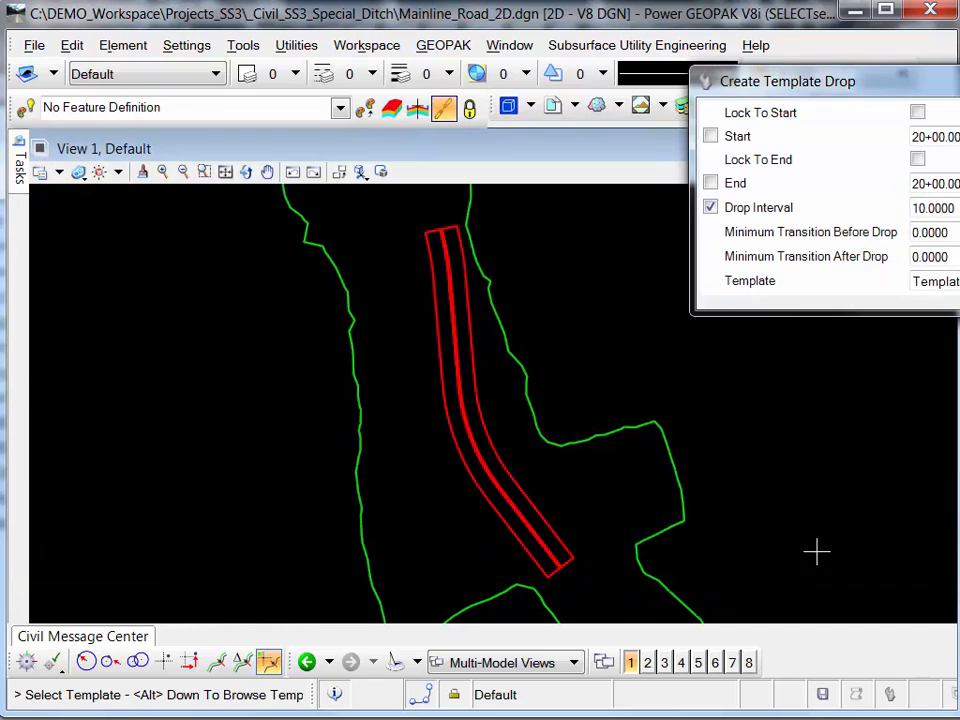
click(232, 367)
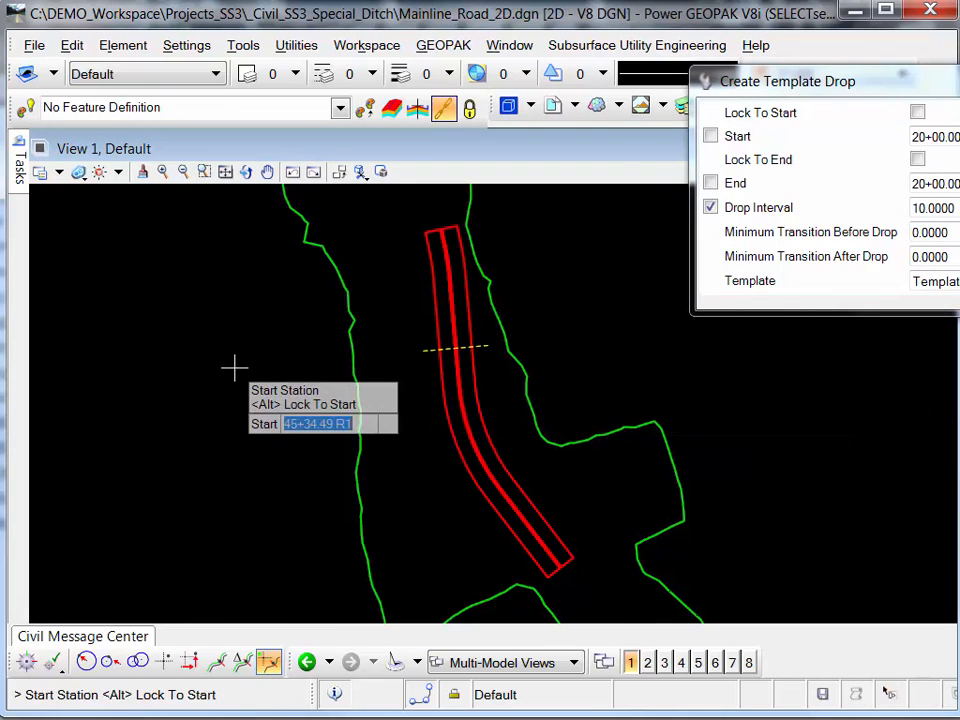
Place the template drop locked to the corridor's start and end, with a 10.0000 drop interval and 0.0000 minimum transitions before and after
key(alt)
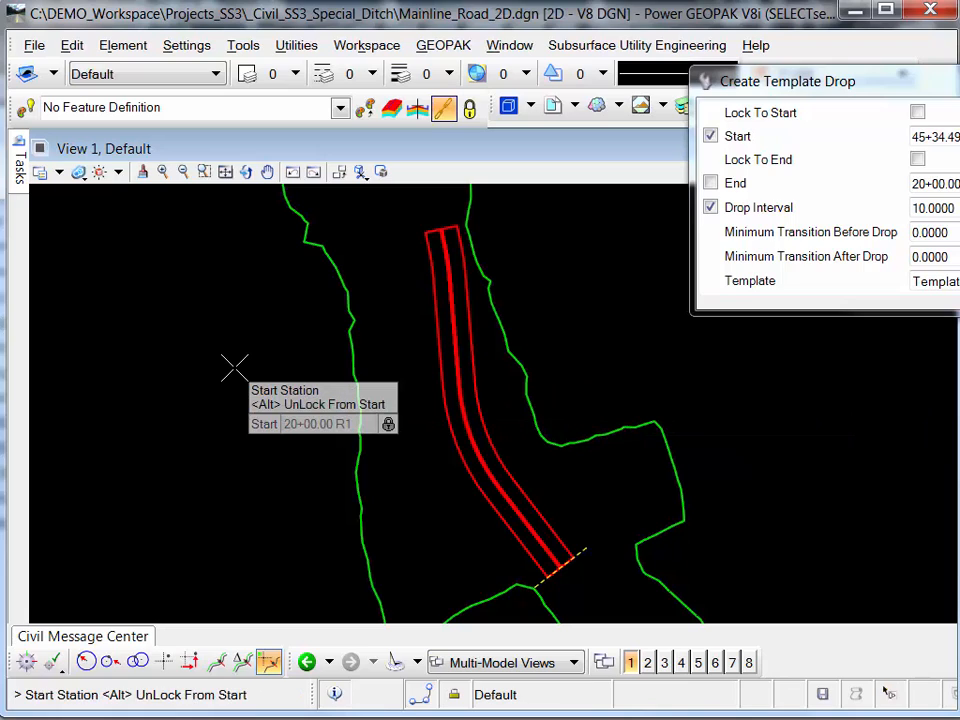
click(232, 367)
key(alt)
click(233, 368)
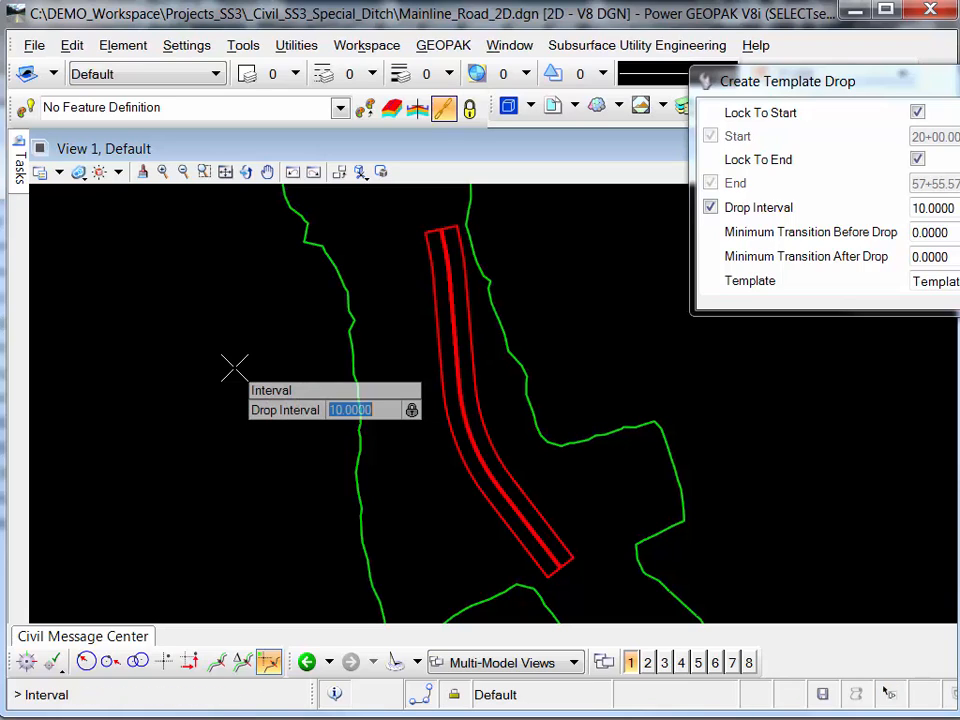
click(233, 368)
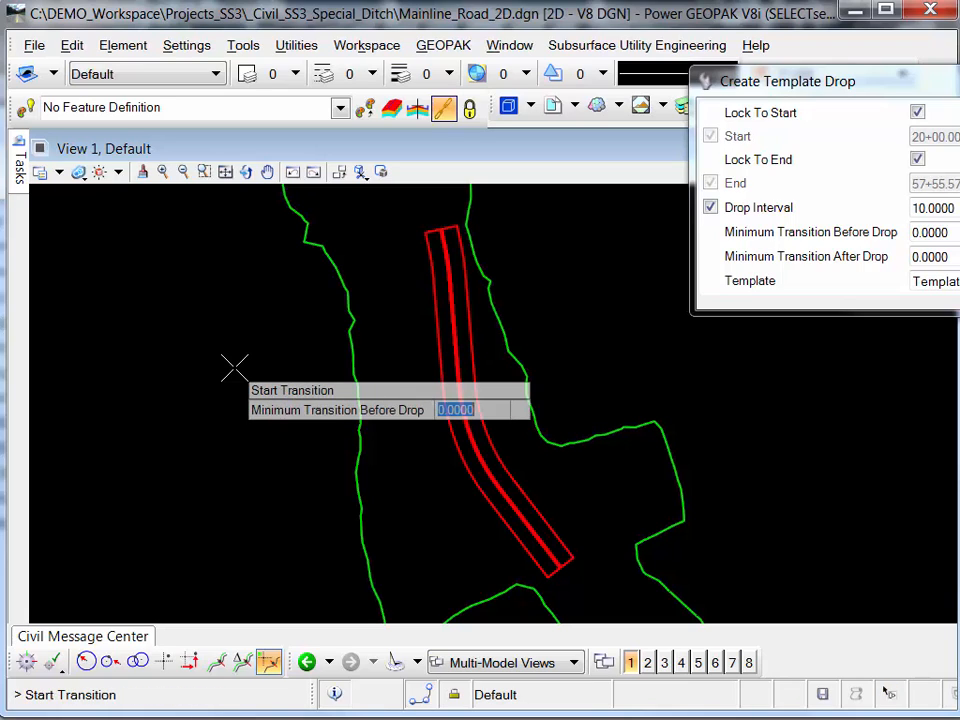
click(233, 368)
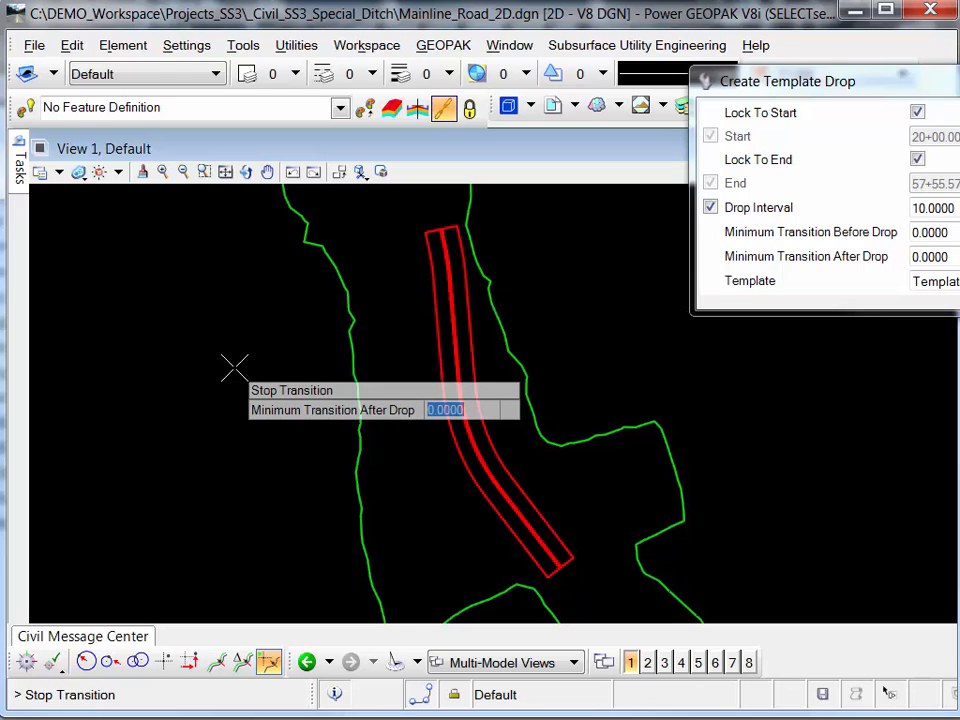
click(233, 368)
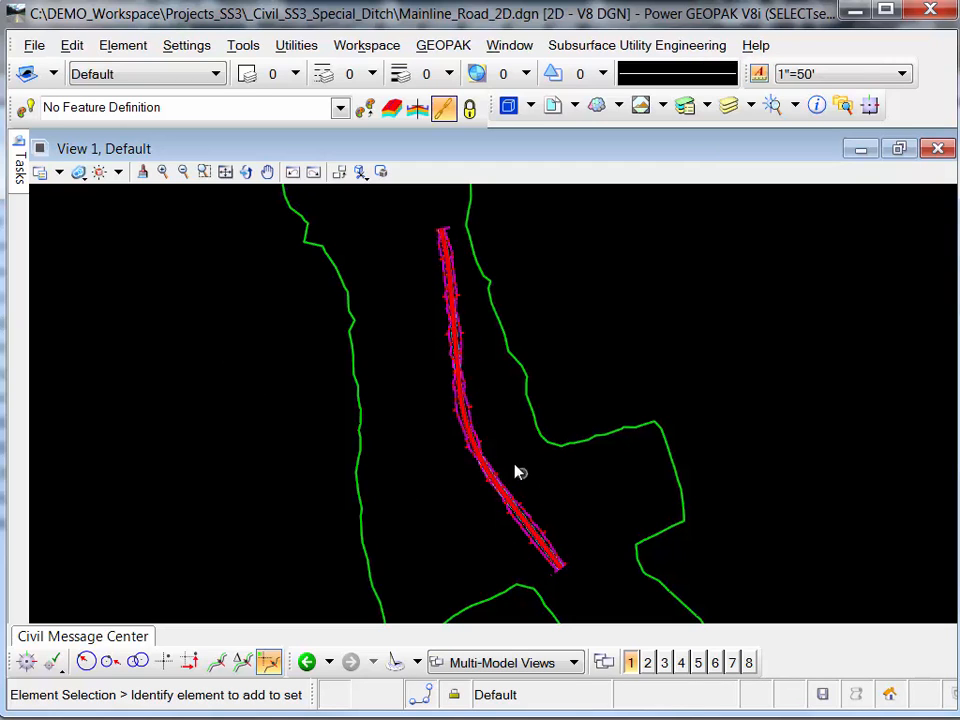
Examine the generated corridor linework up close, especially the ditch lines beside the road near its southern end
scroll(484, 460, up, 5)
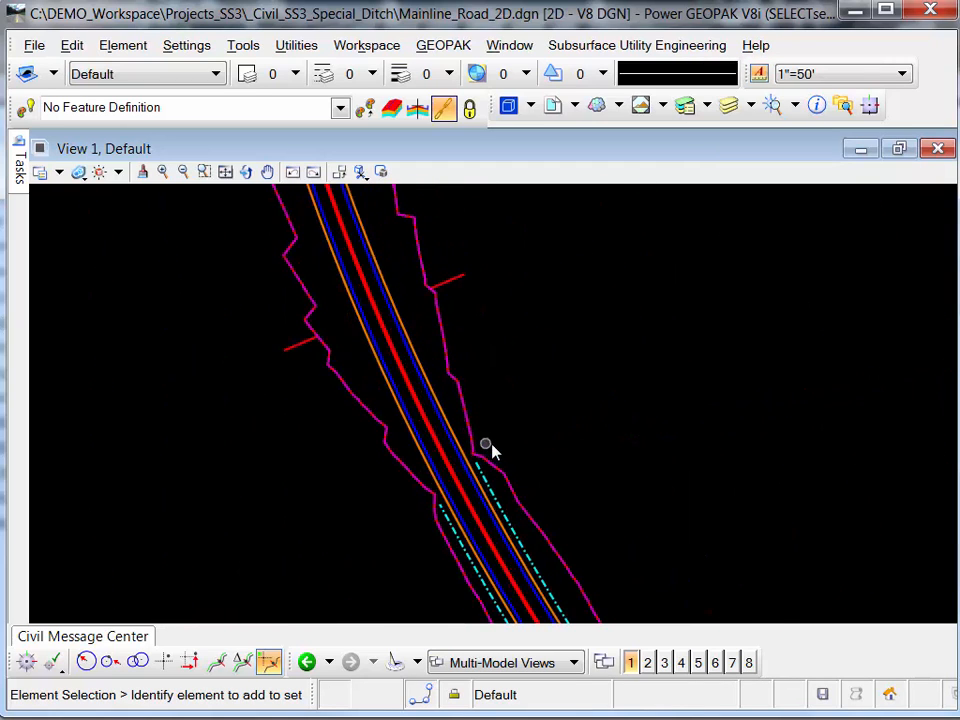
scroll(487, 448, down, 5)
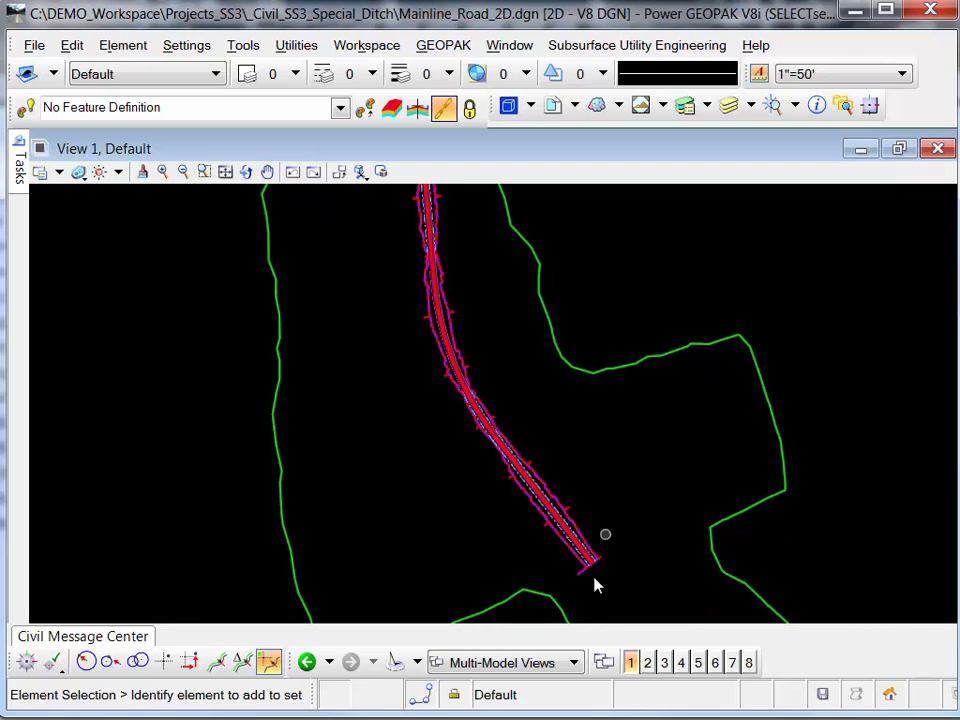
scroll(591, 591, up, 3)
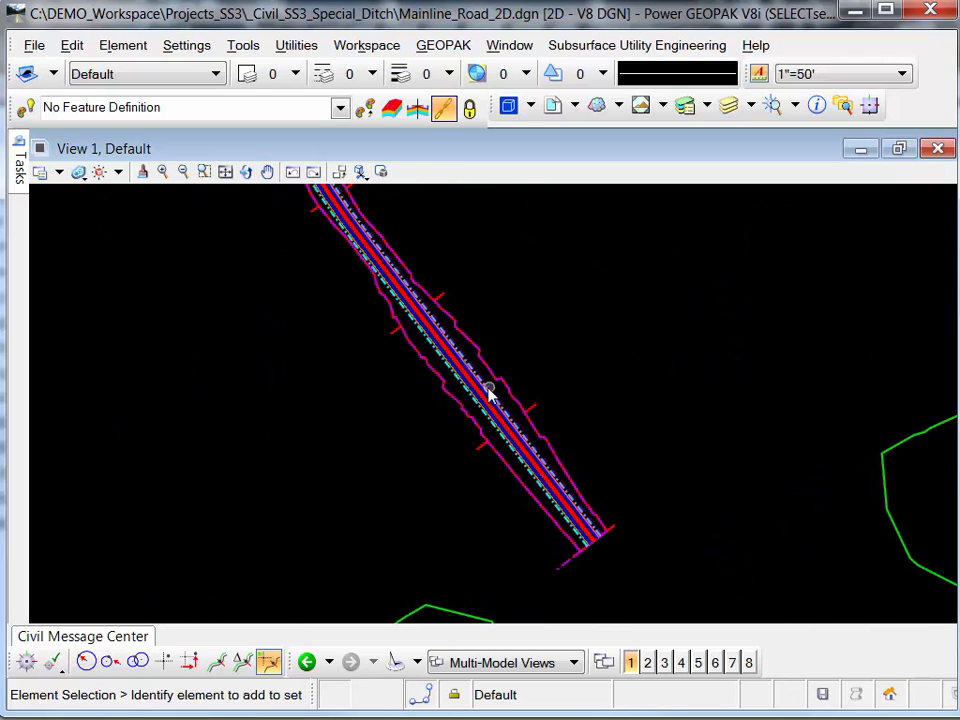
scroll(489, 390, up, 3)
scroll(478, 393, up, 2)
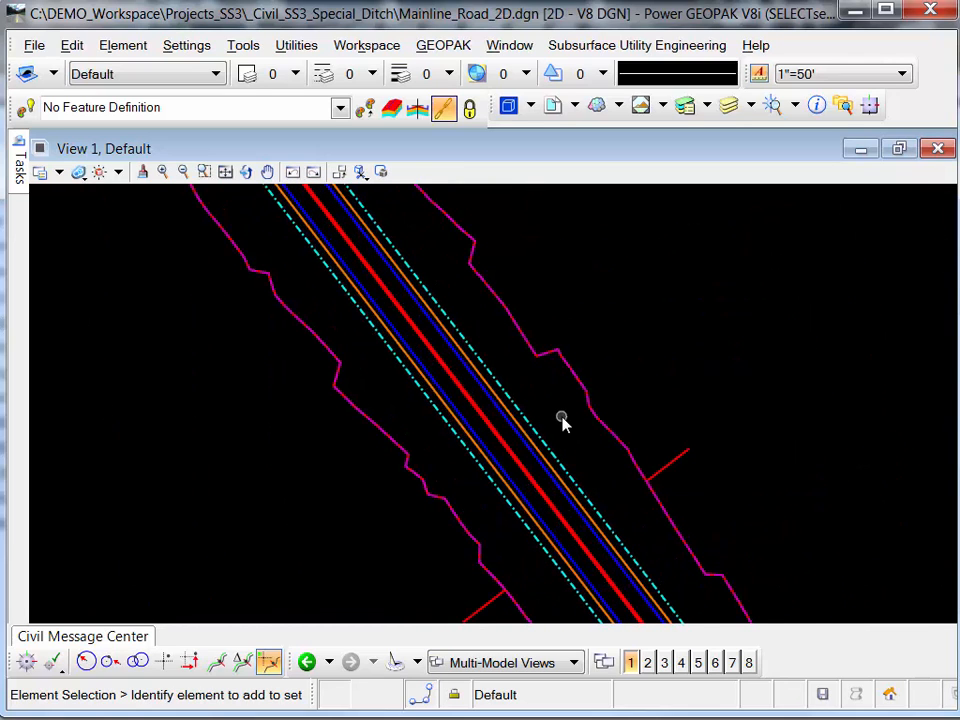
scroll(536, 454, up, 2)
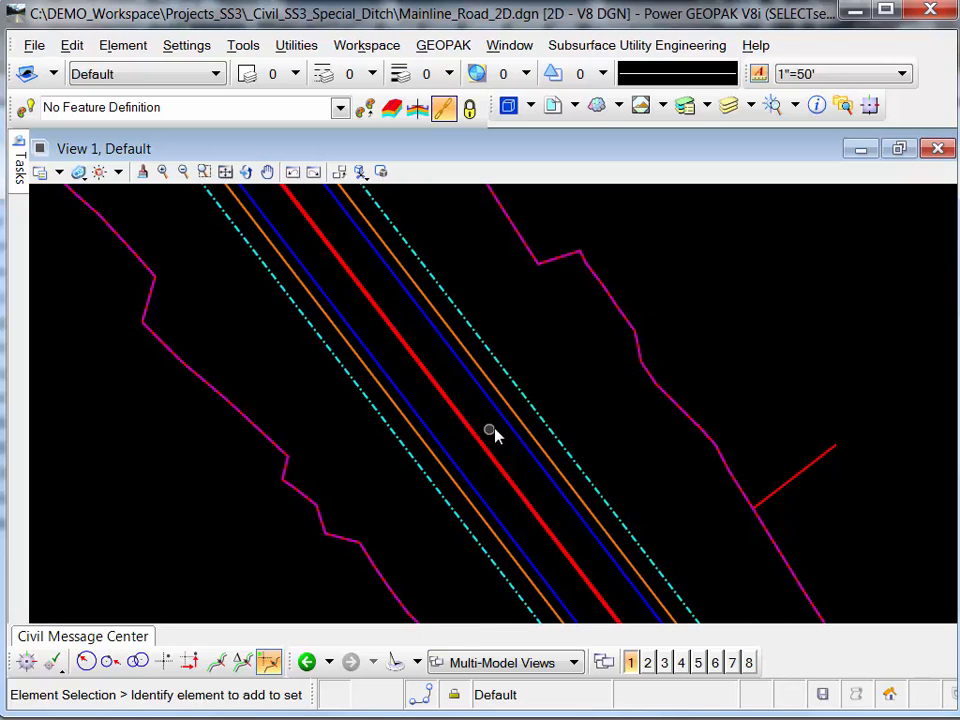
mouse_move(507, 428)
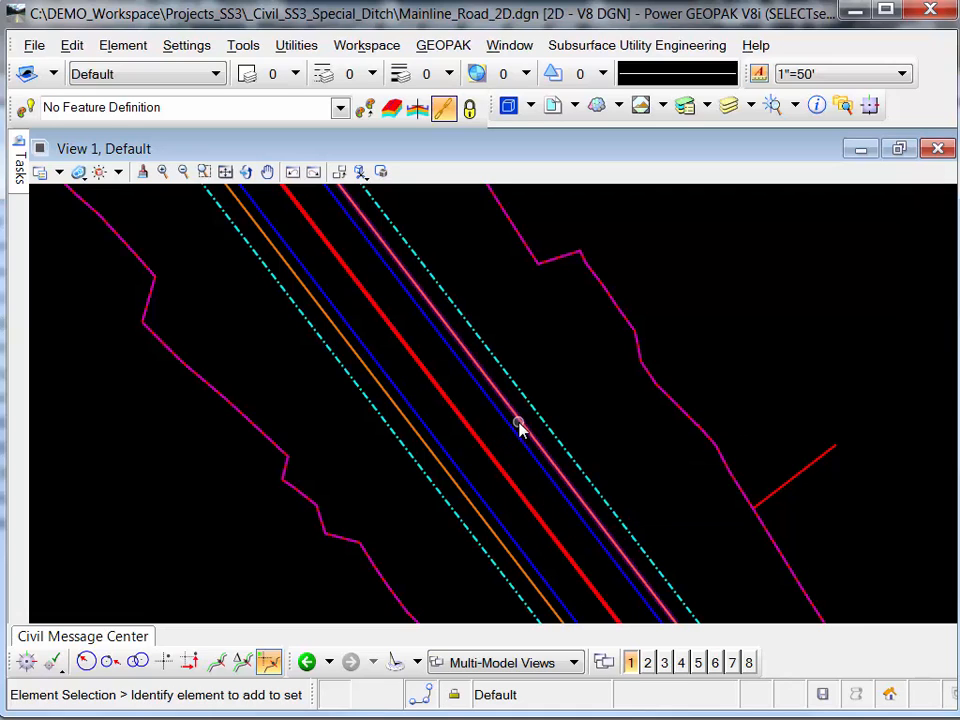
mouse_move(536, 418)
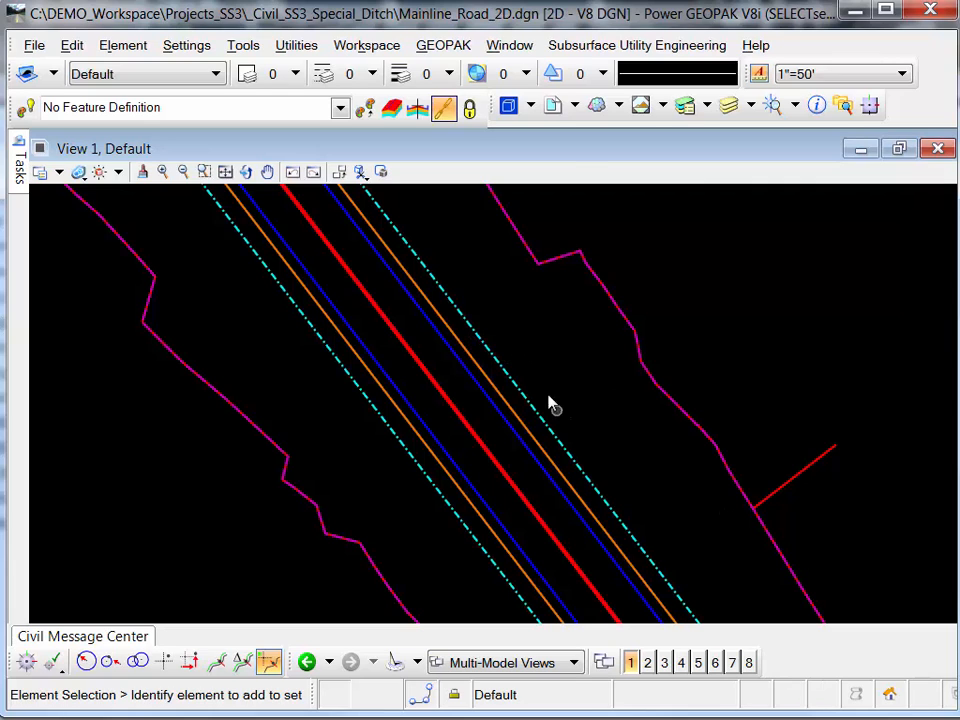
Open the 2 Lane Rural template from the Rural folder of the template library for viewing
mouse_move(20, 170)
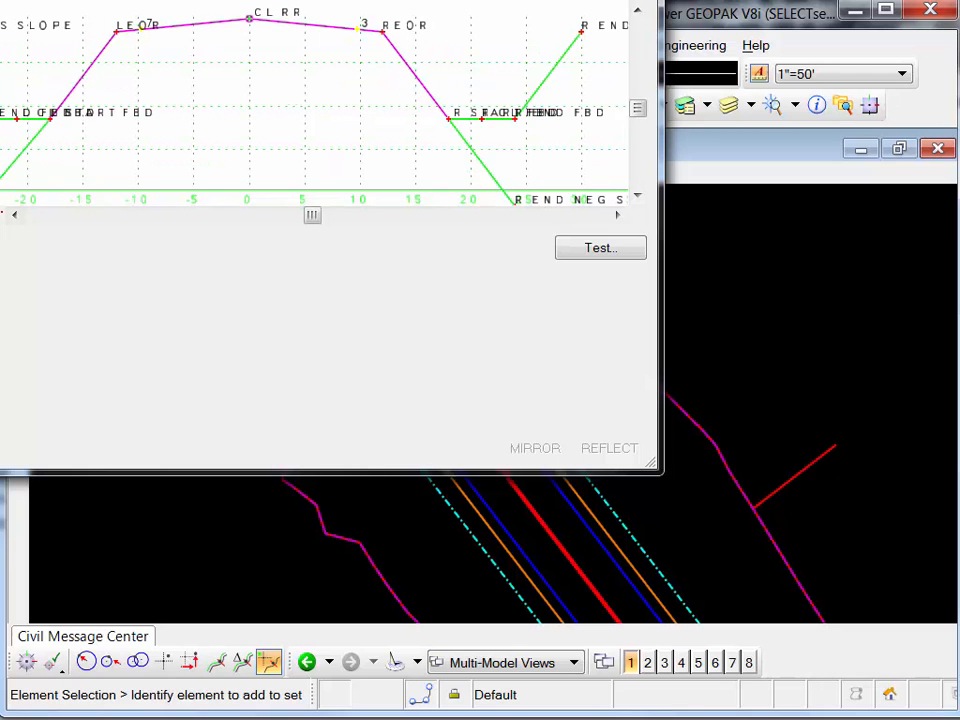
drag(460, 0, 779, 53)
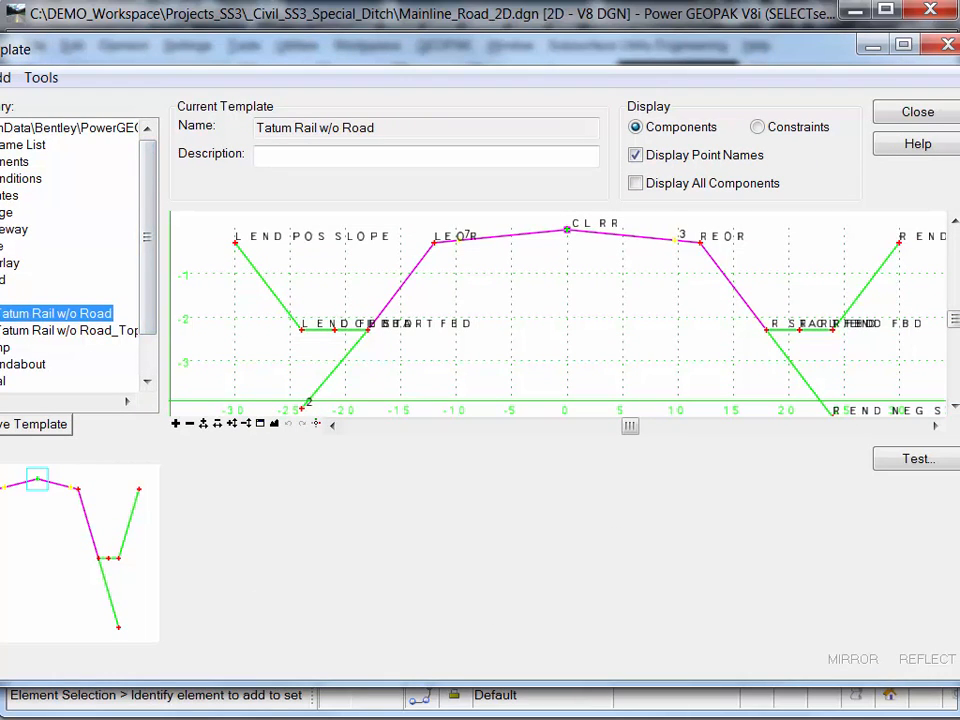
click(2, 196)
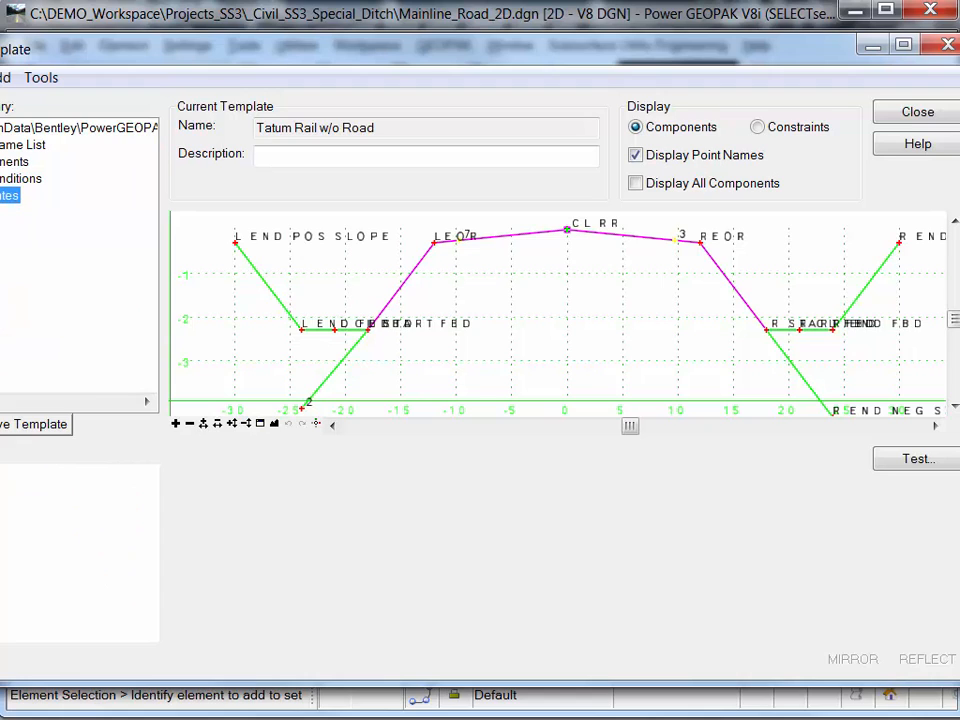
click(2, 196)
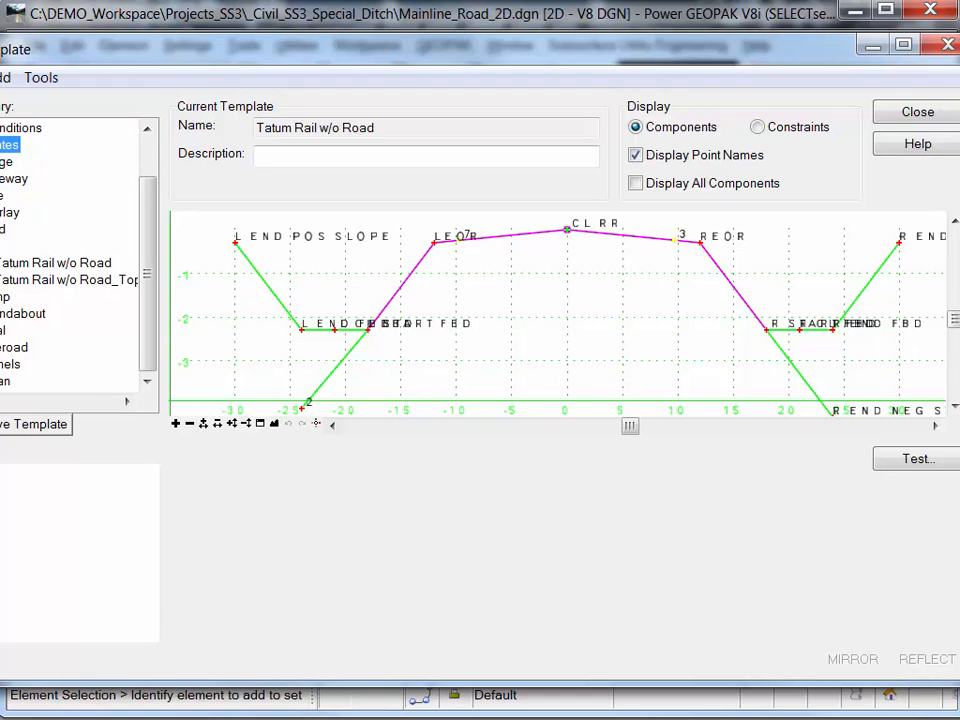
double_click(2, 330)
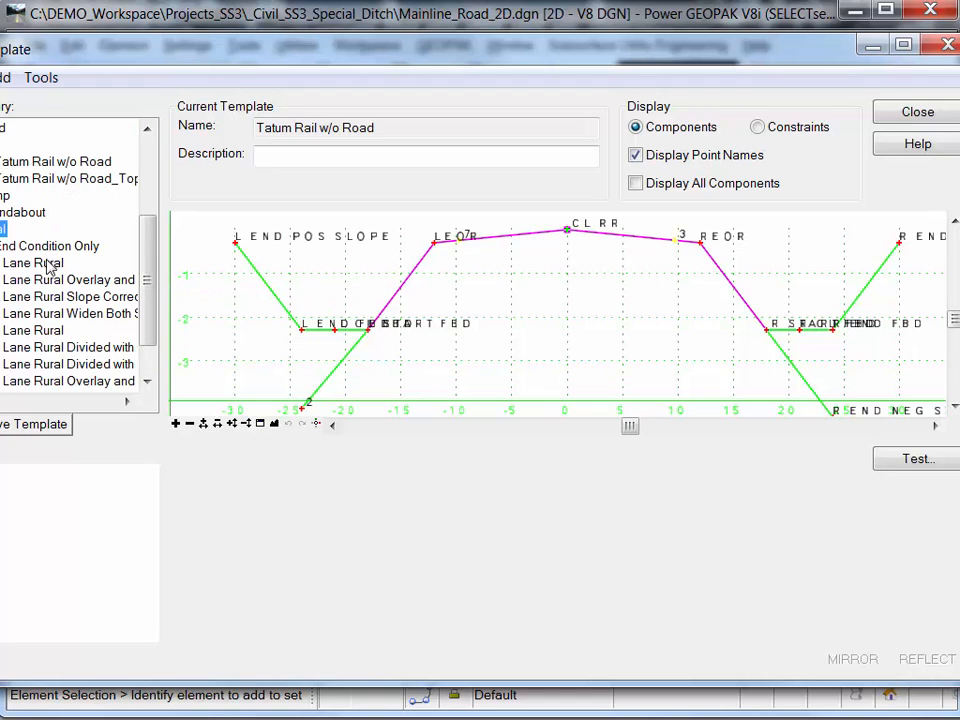
click(48, 264)
double_click(48, 264)
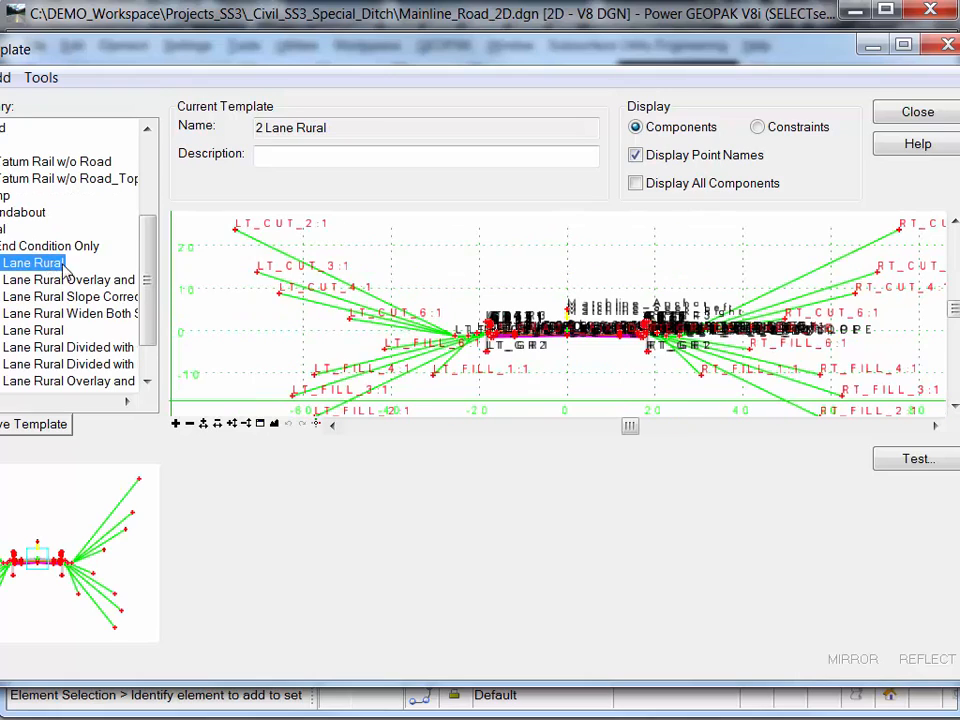
Inspect the point properties and constraints of RT_DITCH_FORESLOPE in the template, then close the template editor
scroll(658, 343, up, 3)
scroll(656, 343, up, 8)
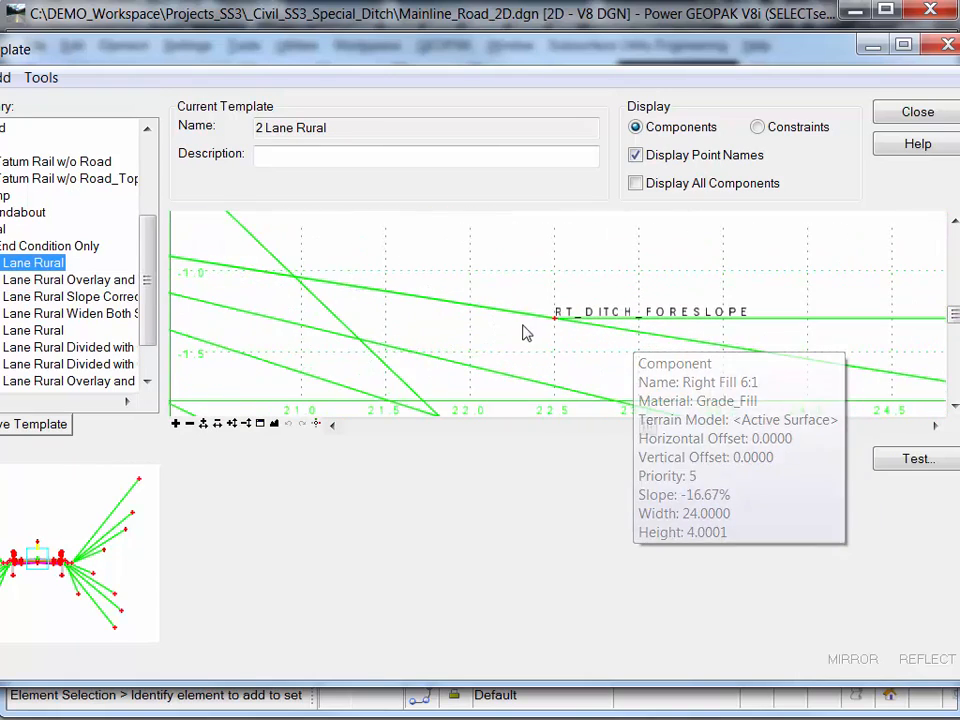
mouse_move(560, 328)
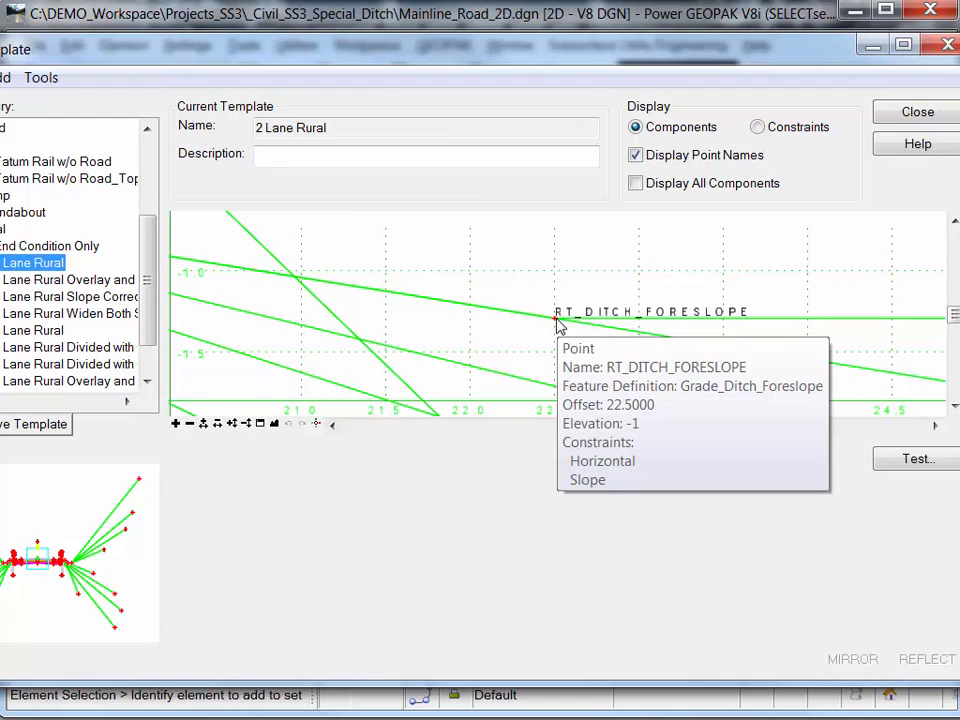
double_click(556, 320)
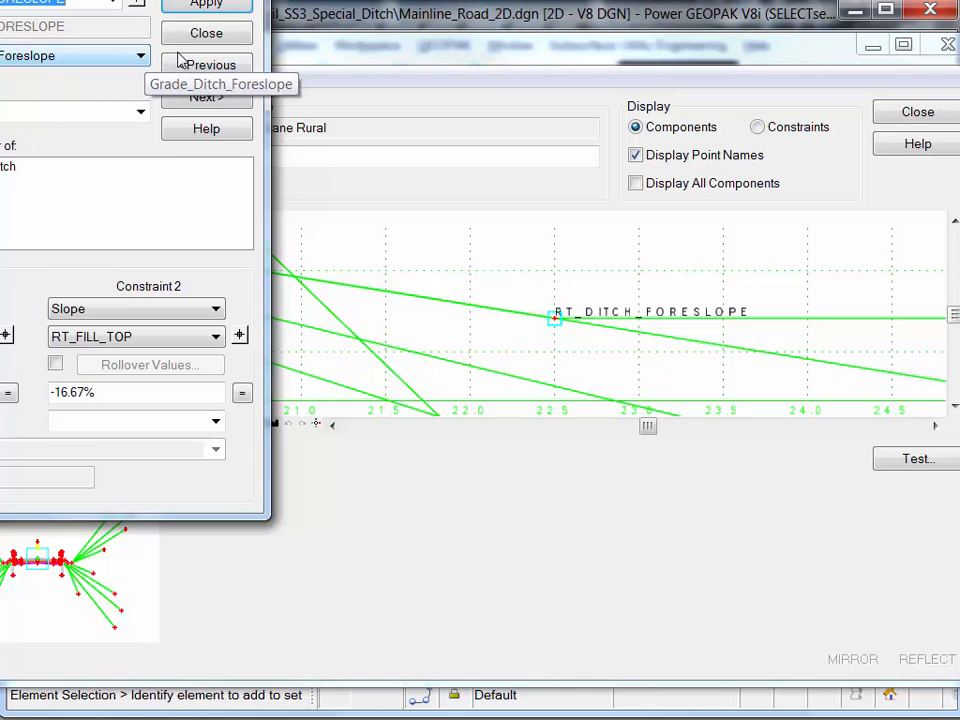
drag(336, 27, 603, 86)
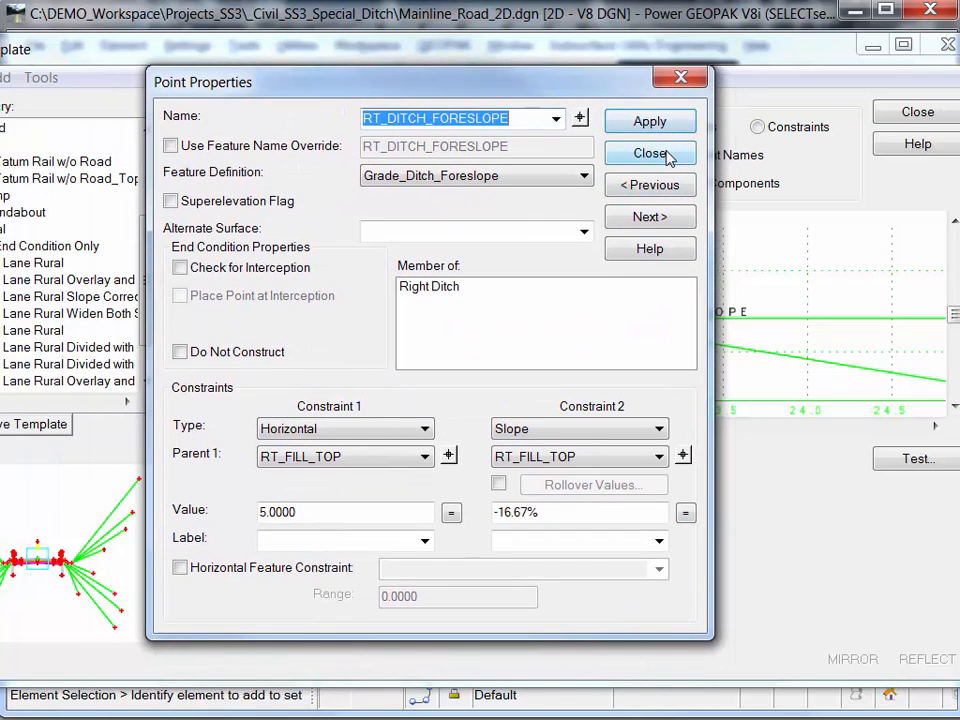
click(650, 153)
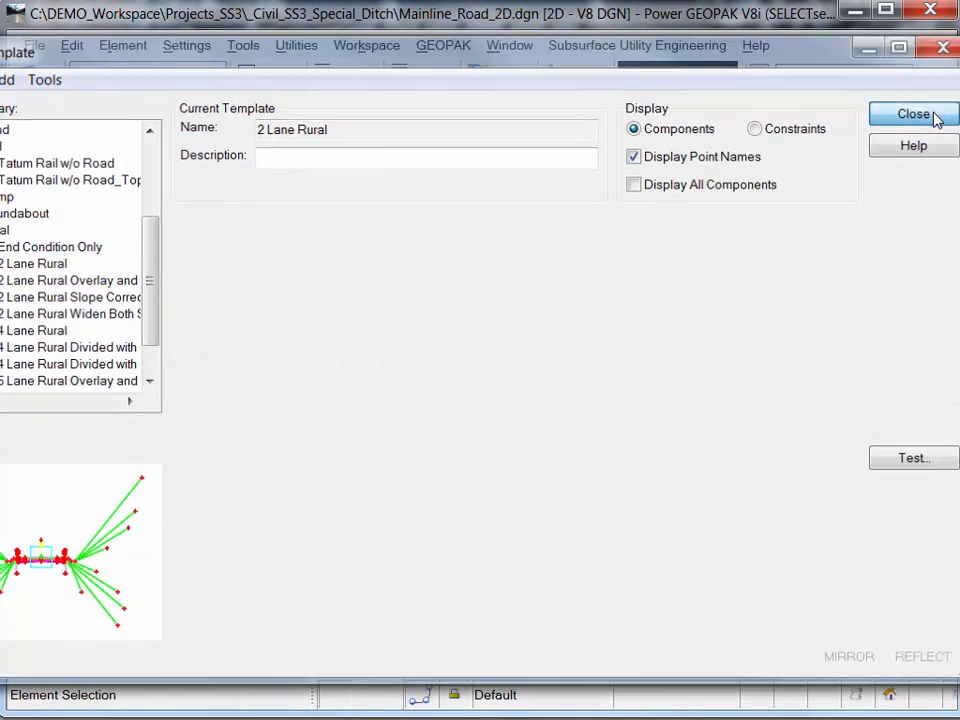
click(921, 117)
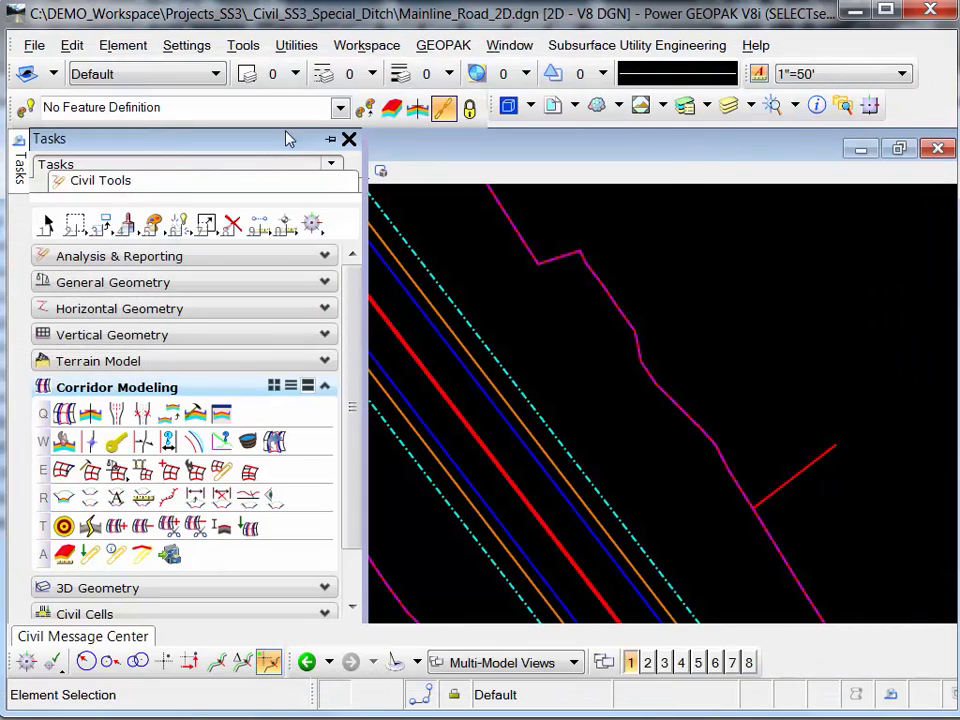
Browse the civil standards of Mainline_Road_2D.dgn down to the linear Grading feature definitions
click(331, 139)
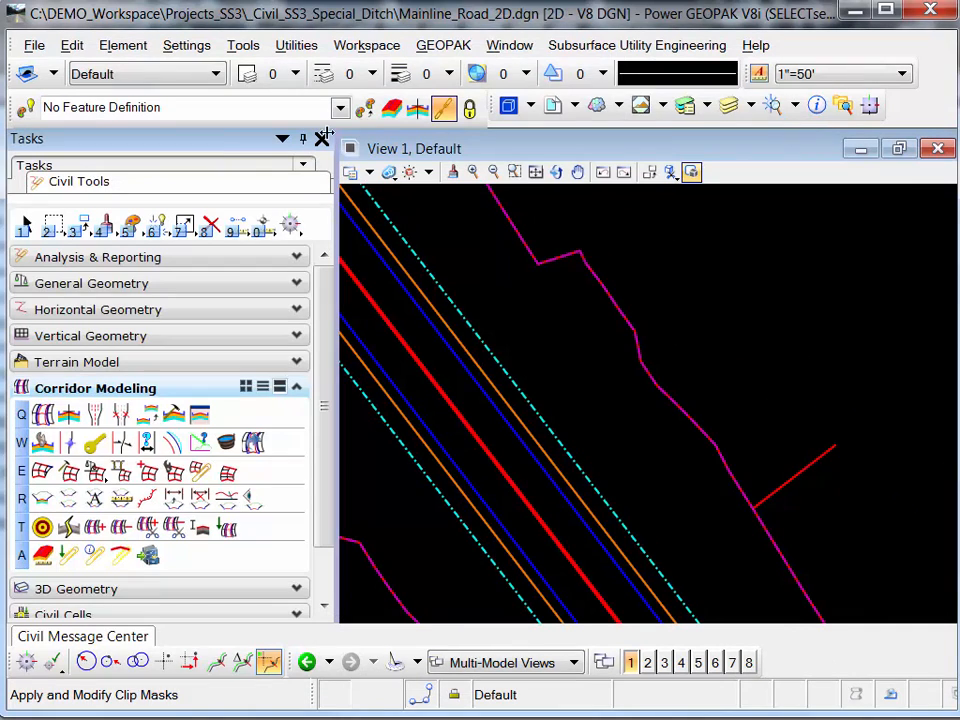
click(304, 139)
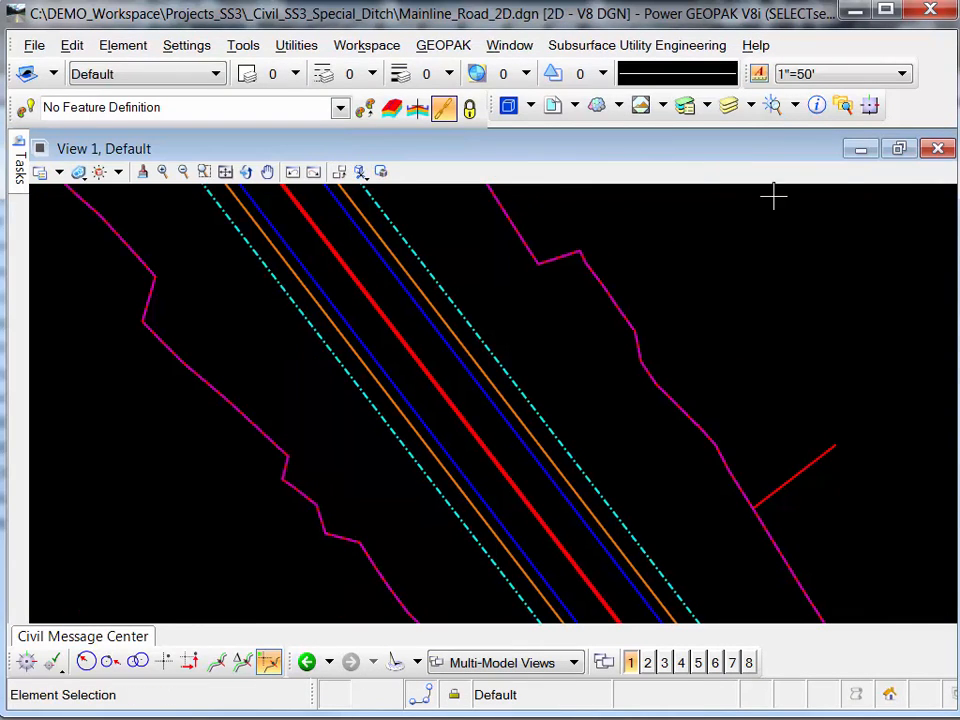
click(866, 108)
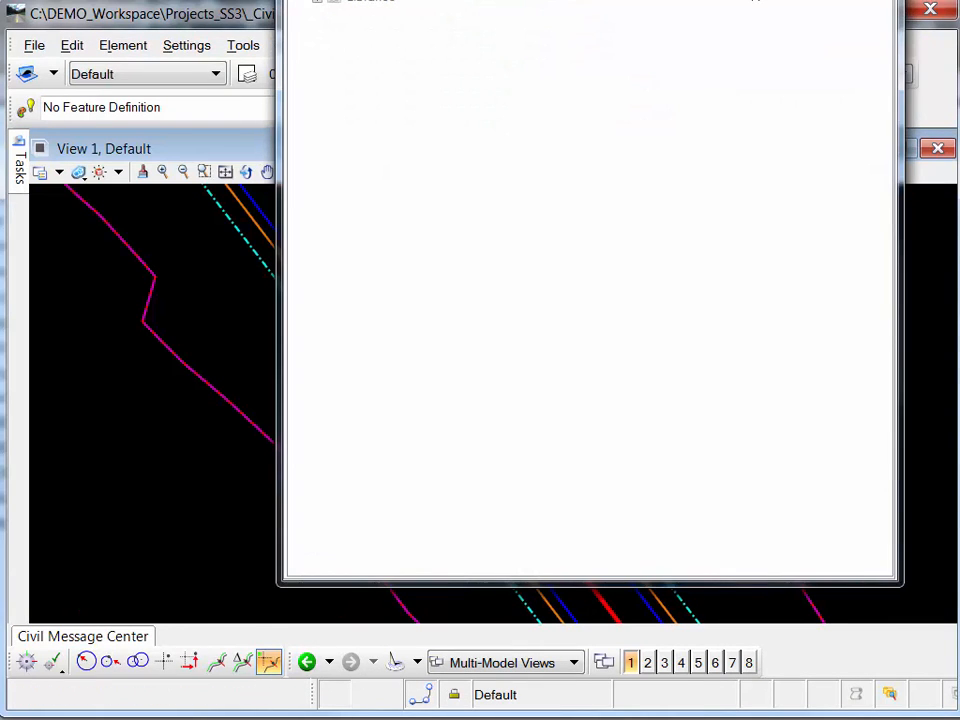
drag(700, 2, 637, 210)
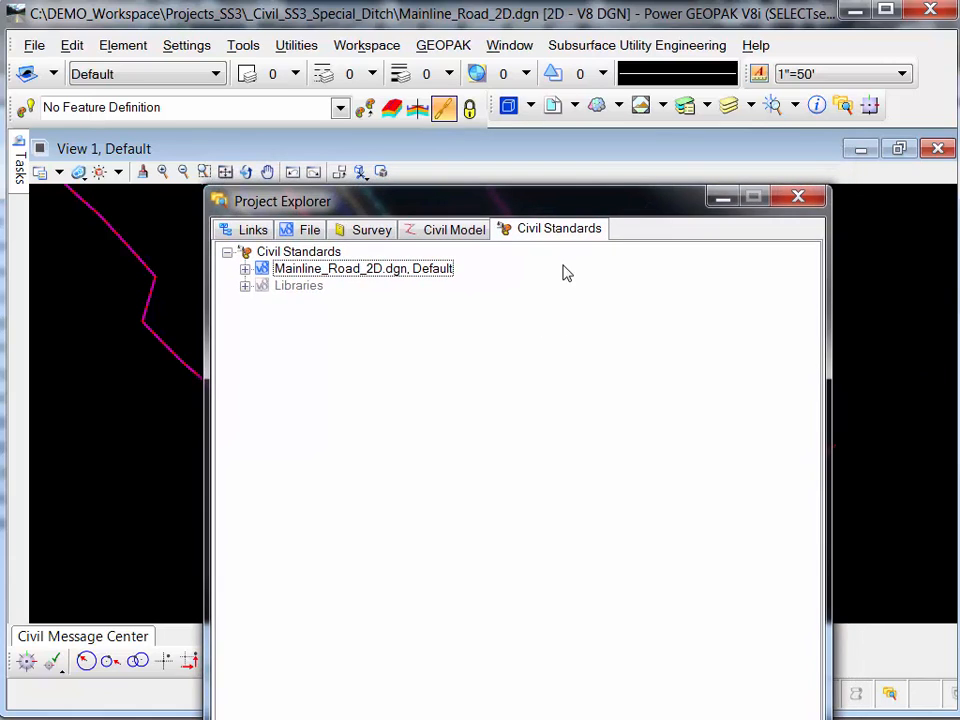
click(245, 269)
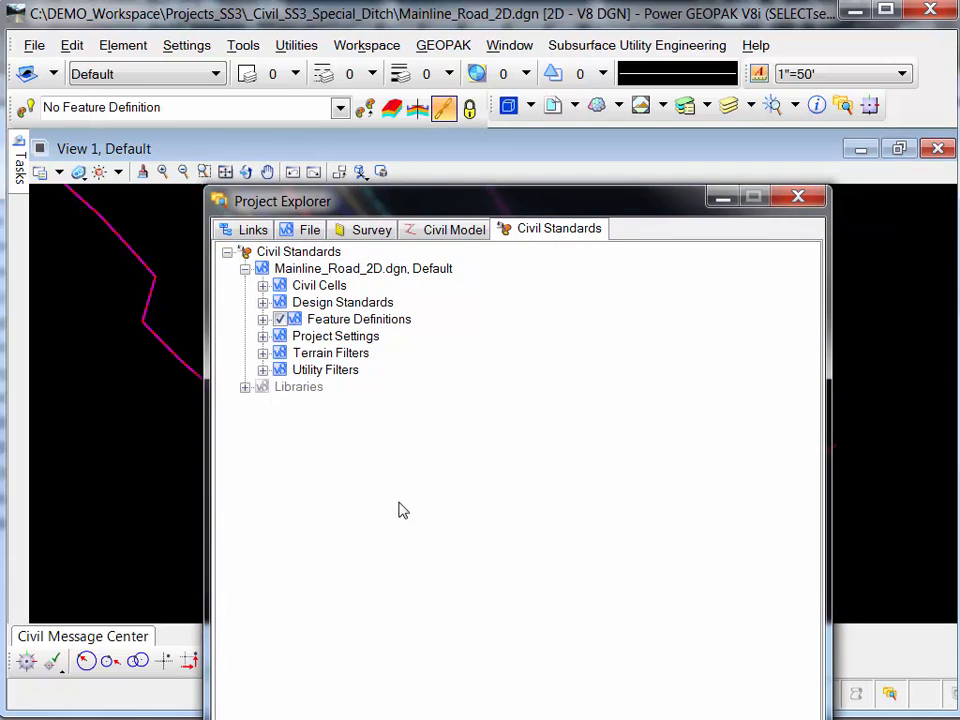
click(263, 320)
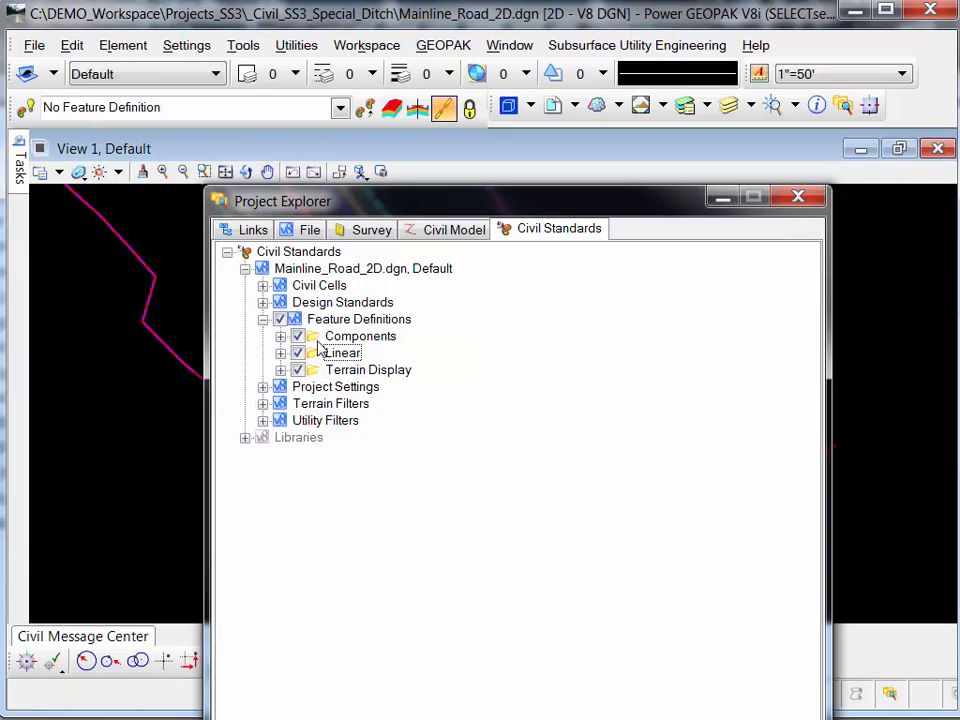
click(281, 353)
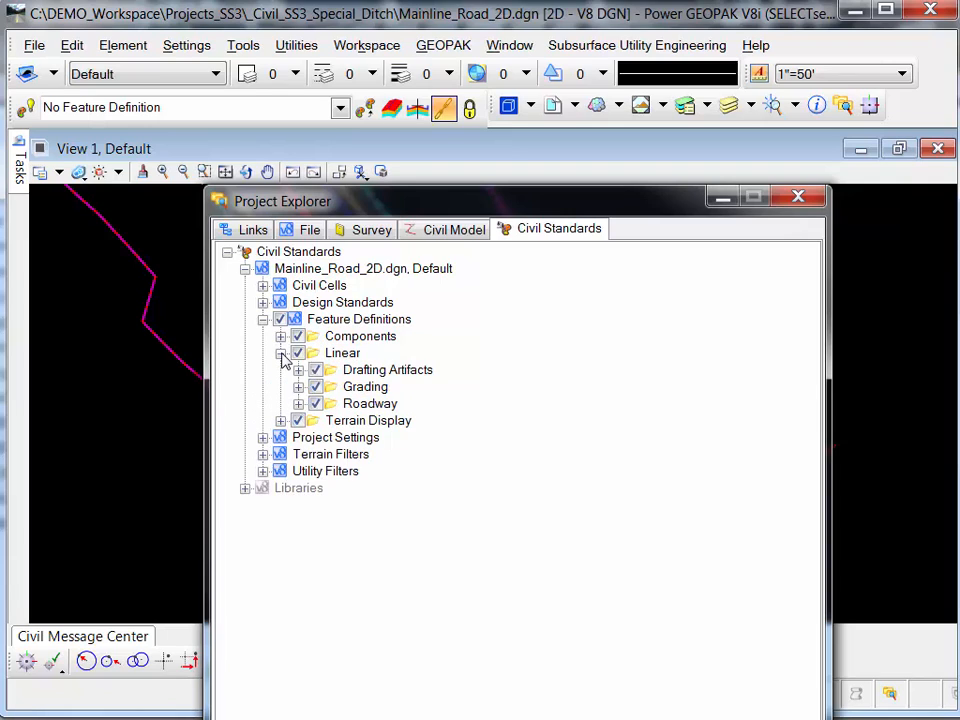
click(298, 387)
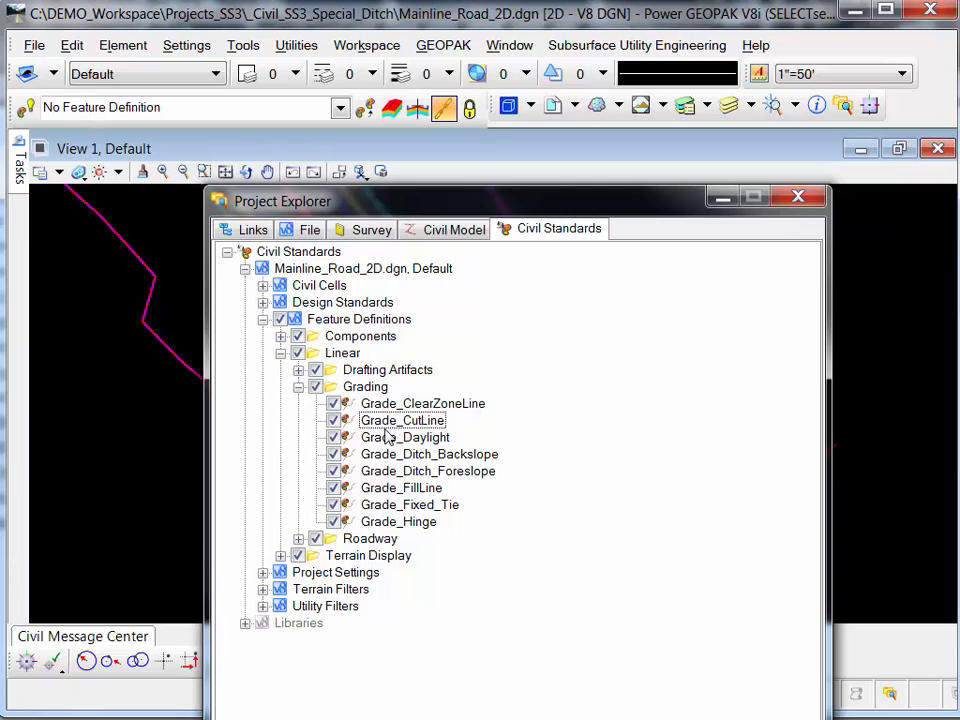
Inspect the properties of the Grade_Ditch_Foreslope feature definition, including its linear default settings, then close the property and standards windows
click(462, 477)
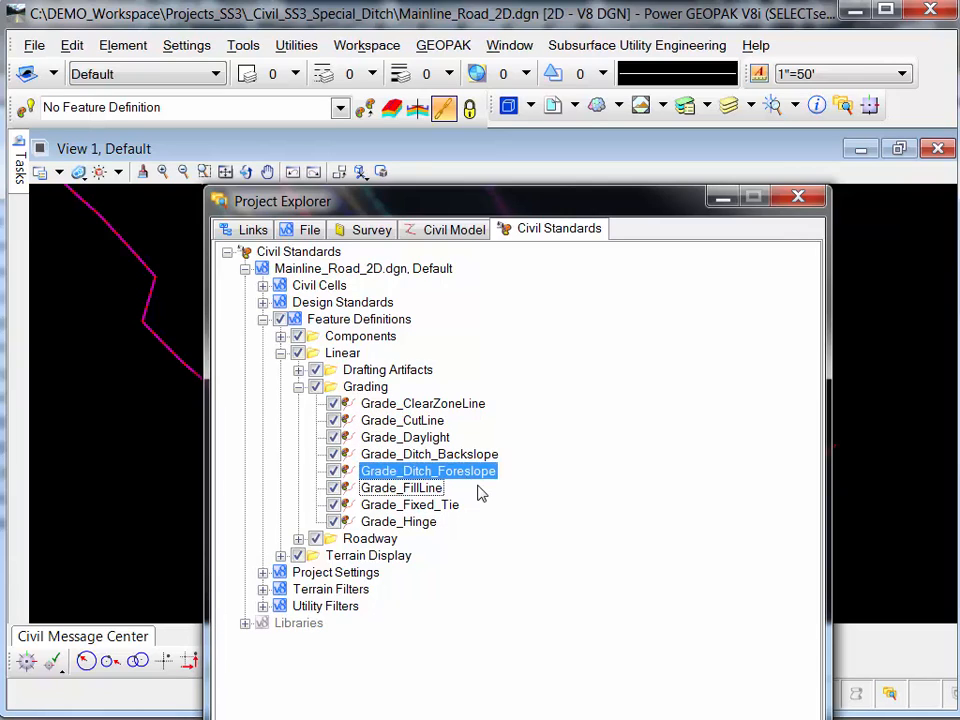
right_click(472, 478)
click(528, 604)
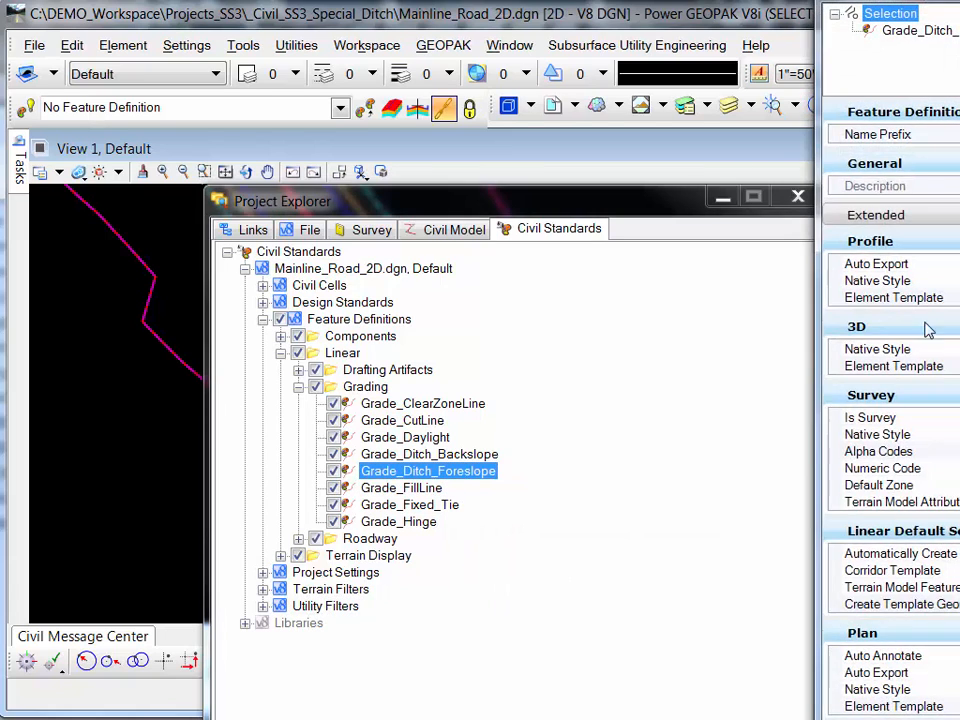
drag(959, 0, 537, 49)
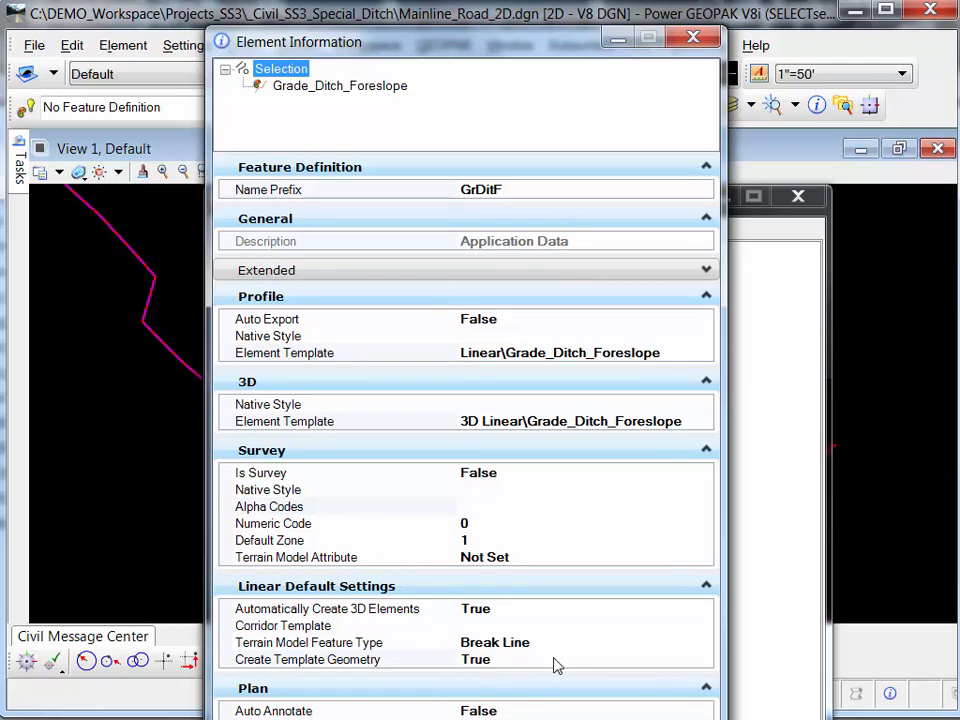
click(697, 38)
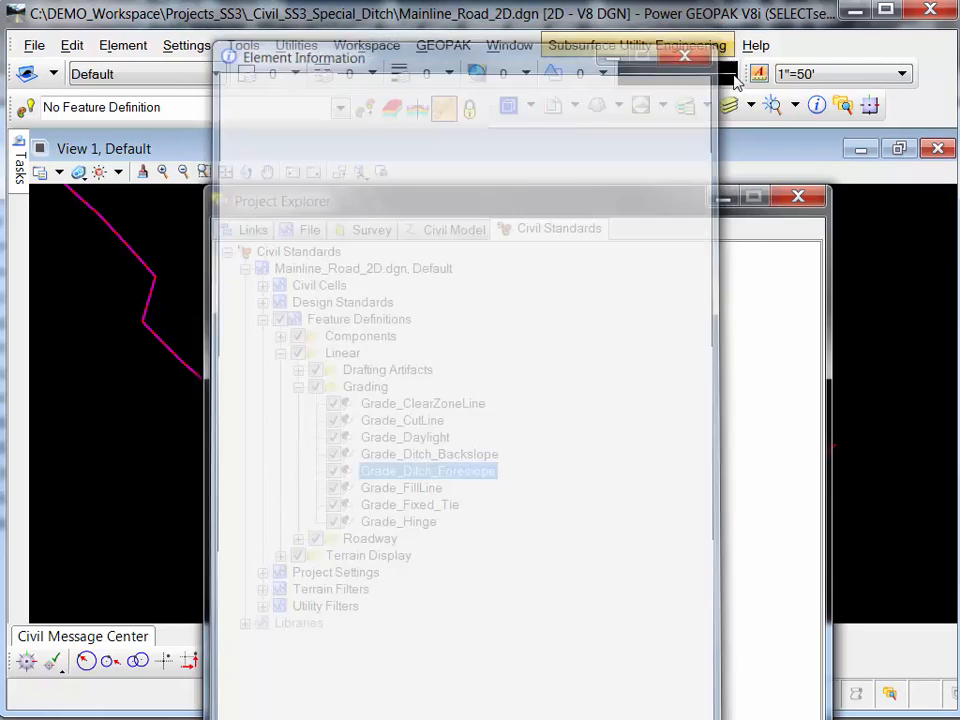
click(799, 198)
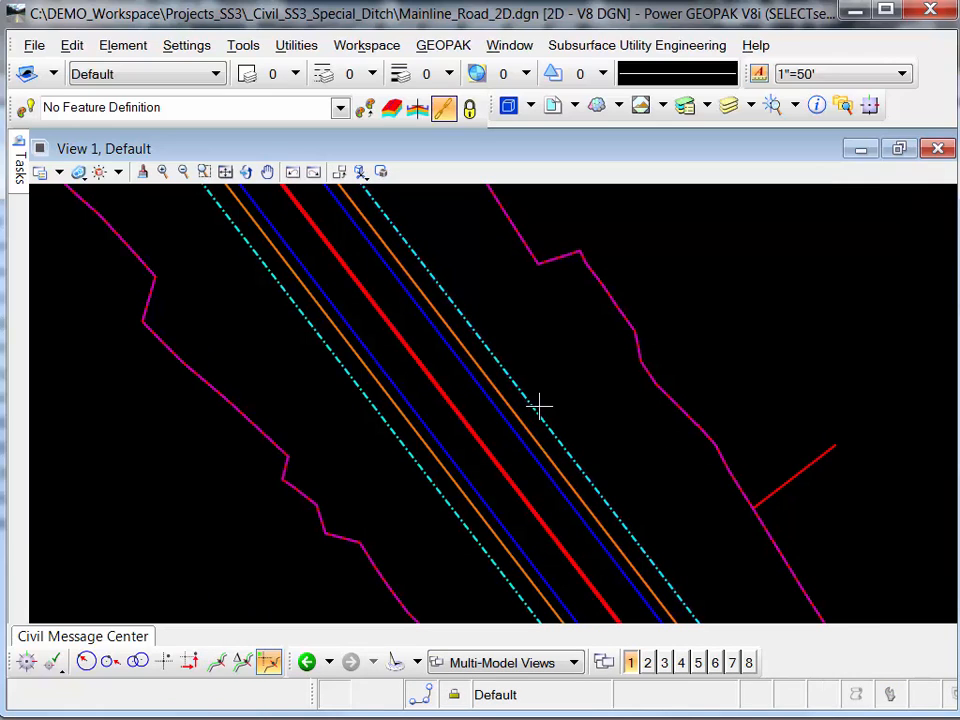
Inspect the Road_EdgeOfPavement feature definition's properties in the linear Roadway civil standards, then close the property and standards windows
click(842, 105)
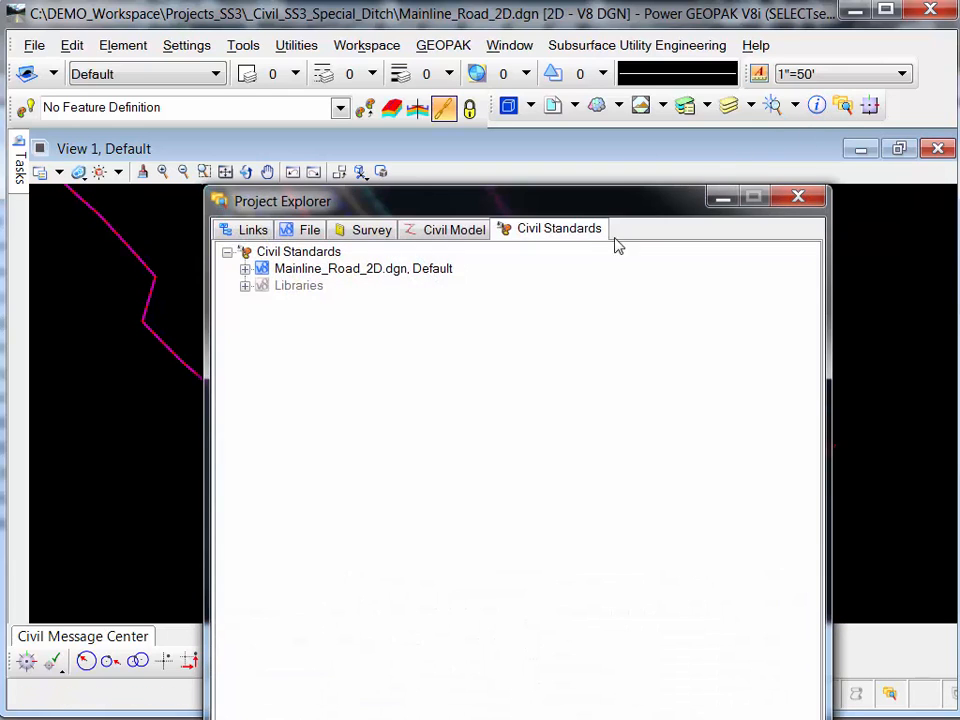
click(245, 268)
click(262, 319)
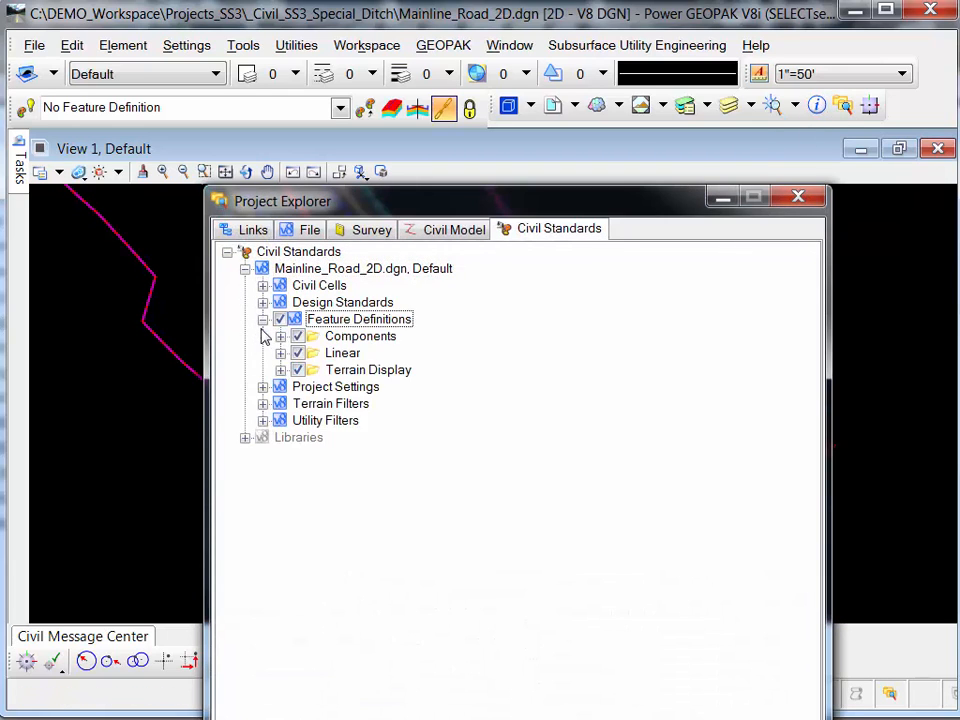
click(280, 353)
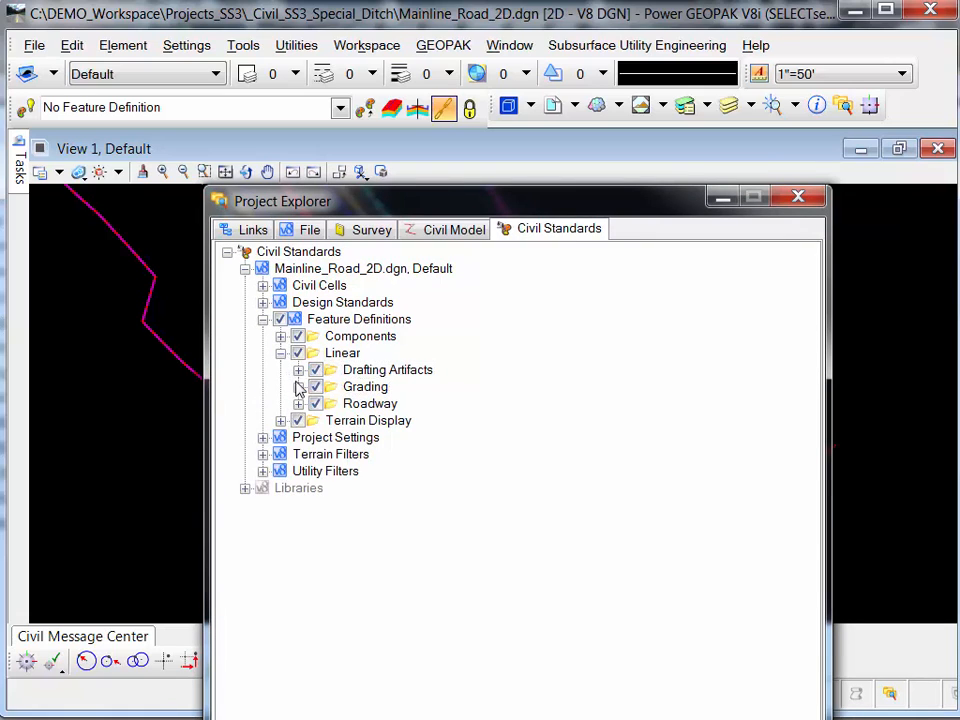
click(298, 403)
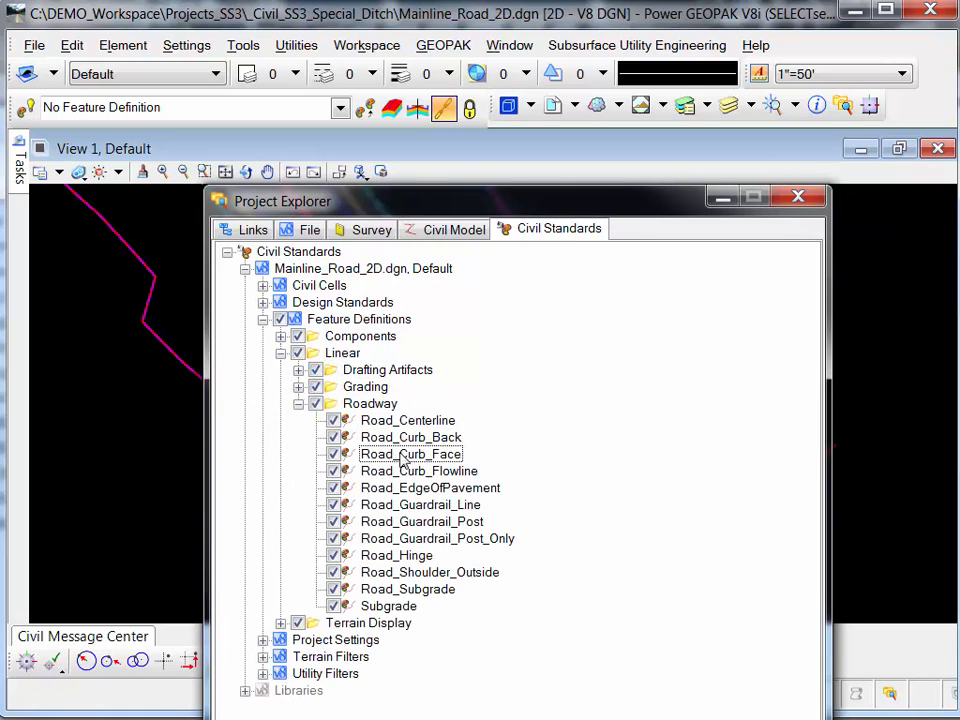
right_click(455, 490)
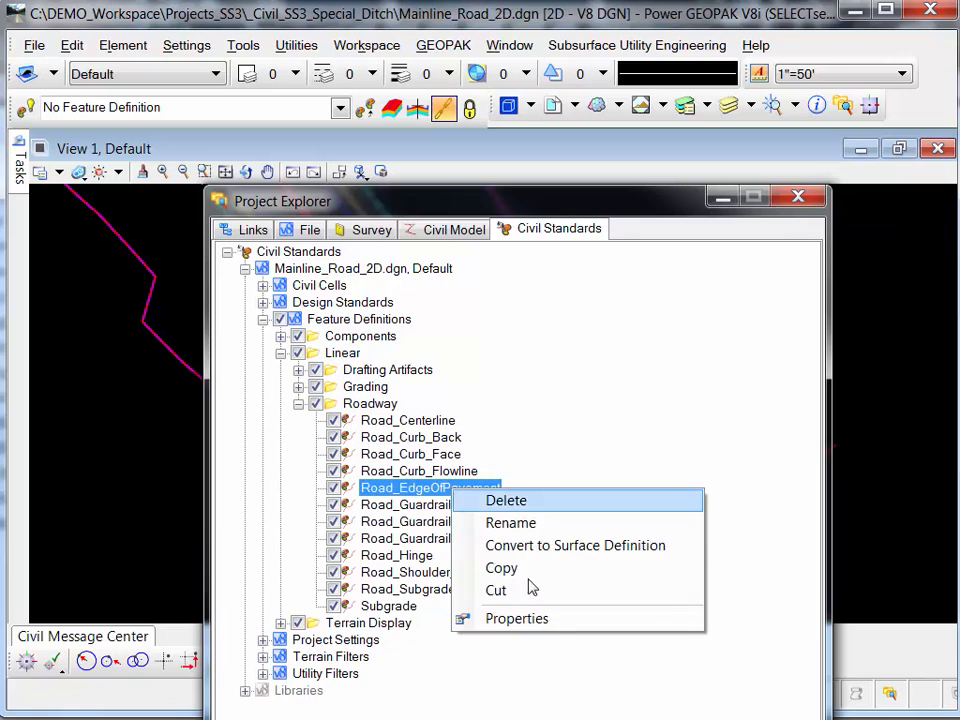
click(517, 619)
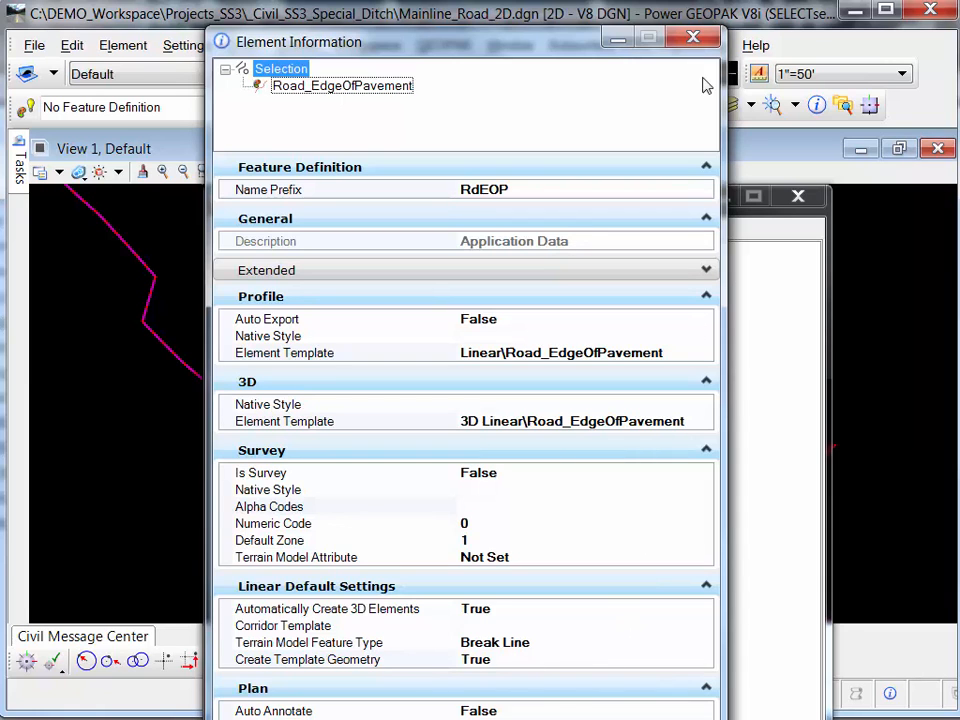
click(693, 37)
click(814, 196)
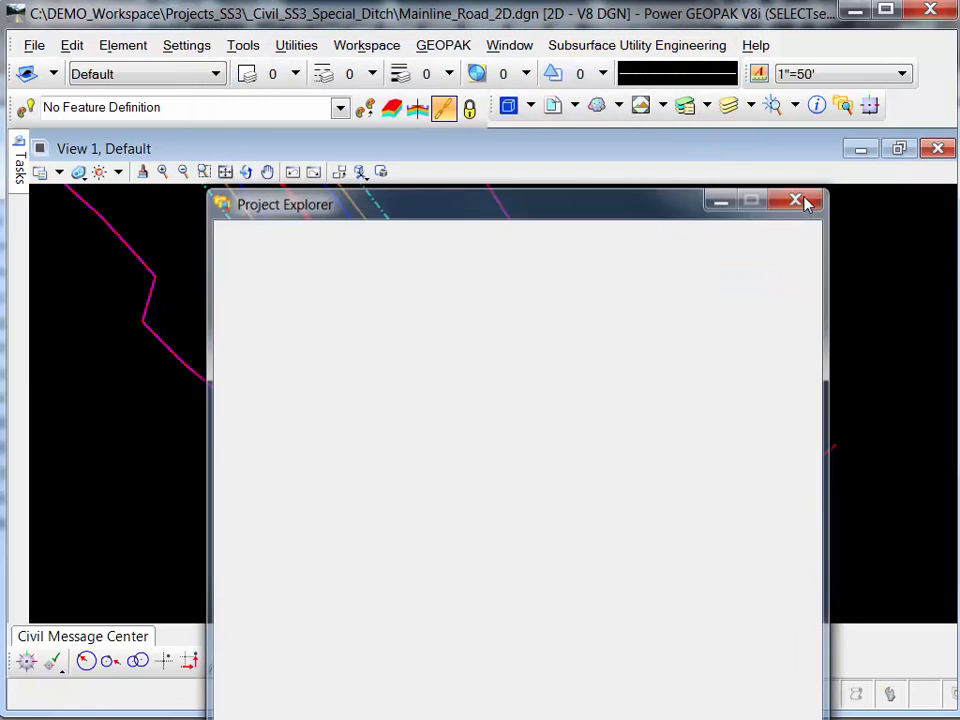
Open the design file Geometry_2D.dgn from the _Civil_SS3_Special_Ditch project folder
scroll(489, 397, down, 2)
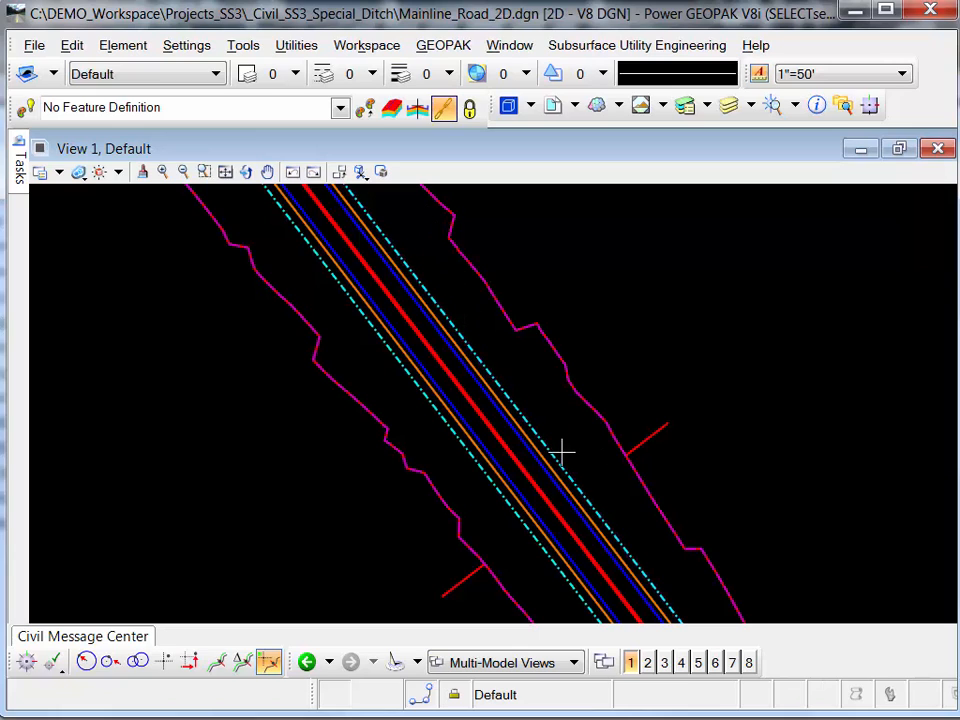
click(33, 46)
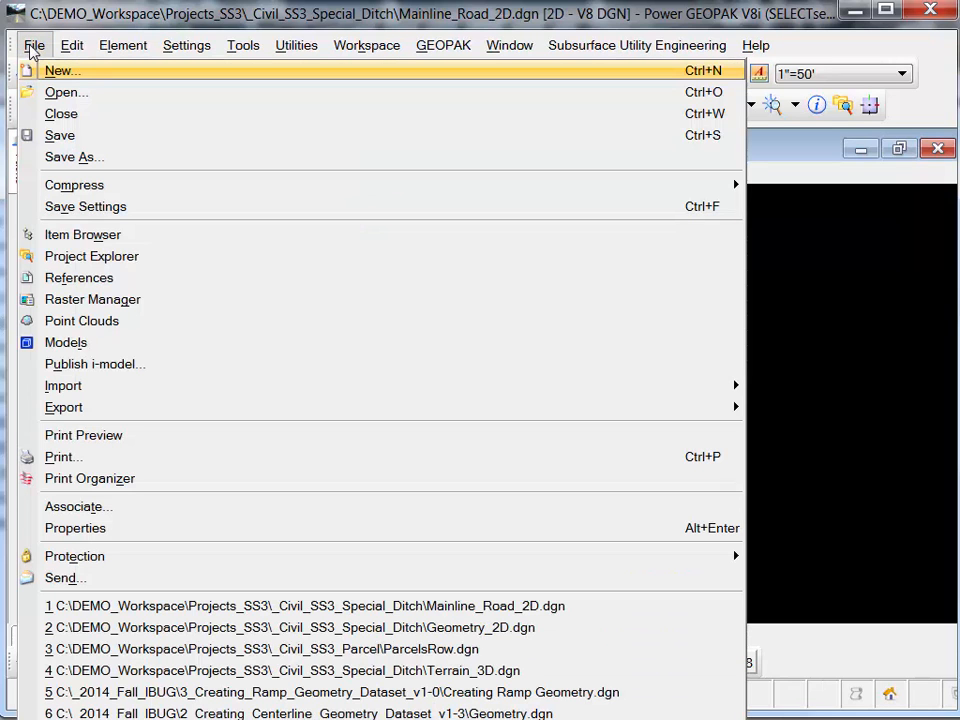
click(99, 96)
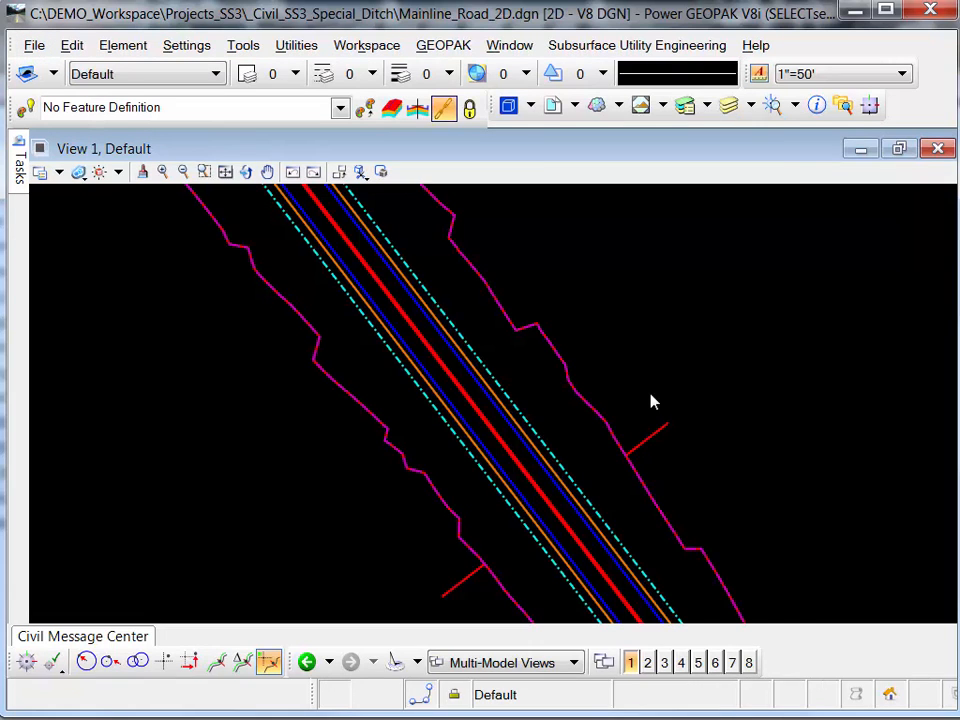
double_click(597, 274)
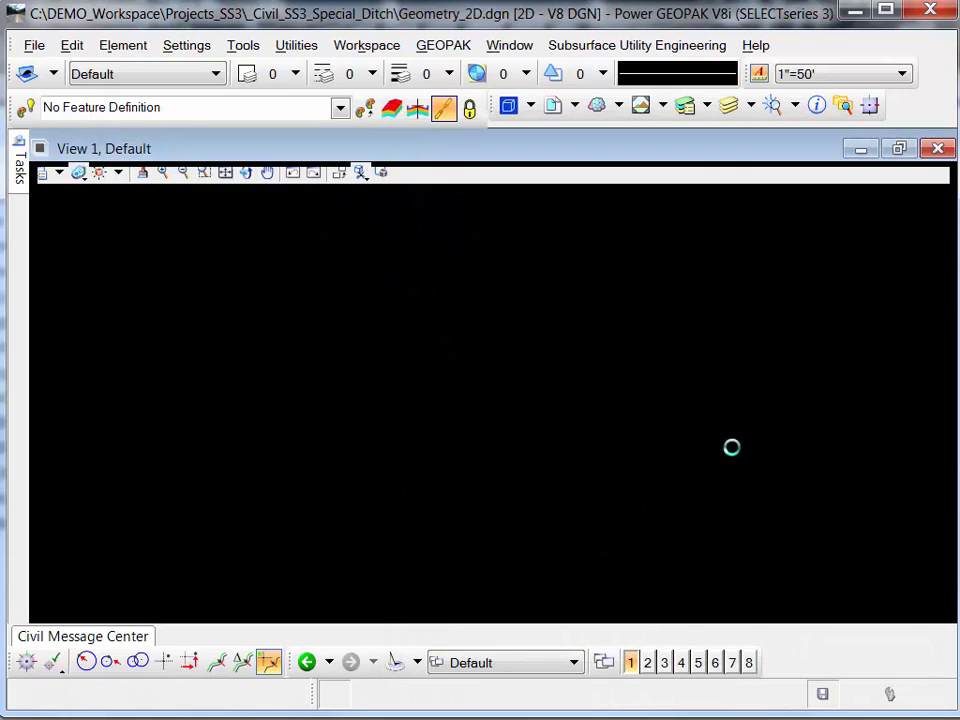
Select the mainline road centerline in plan and open its profile model in View 8
scroll(410, 452, up, 2)
scroll(408, 452, up, 4)
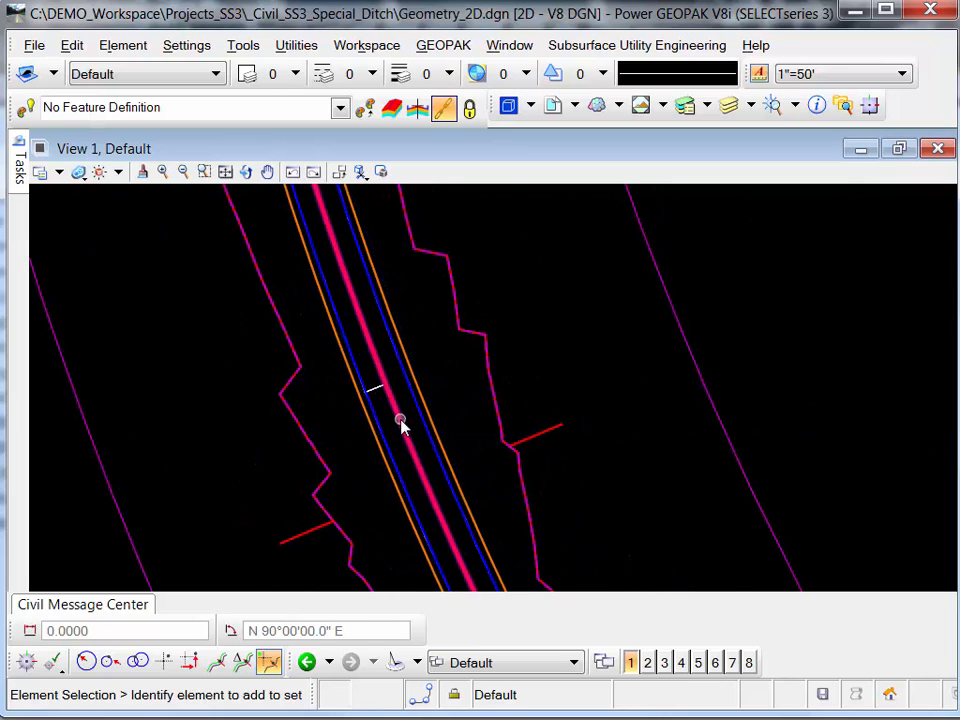
mouse_move(401, 424)
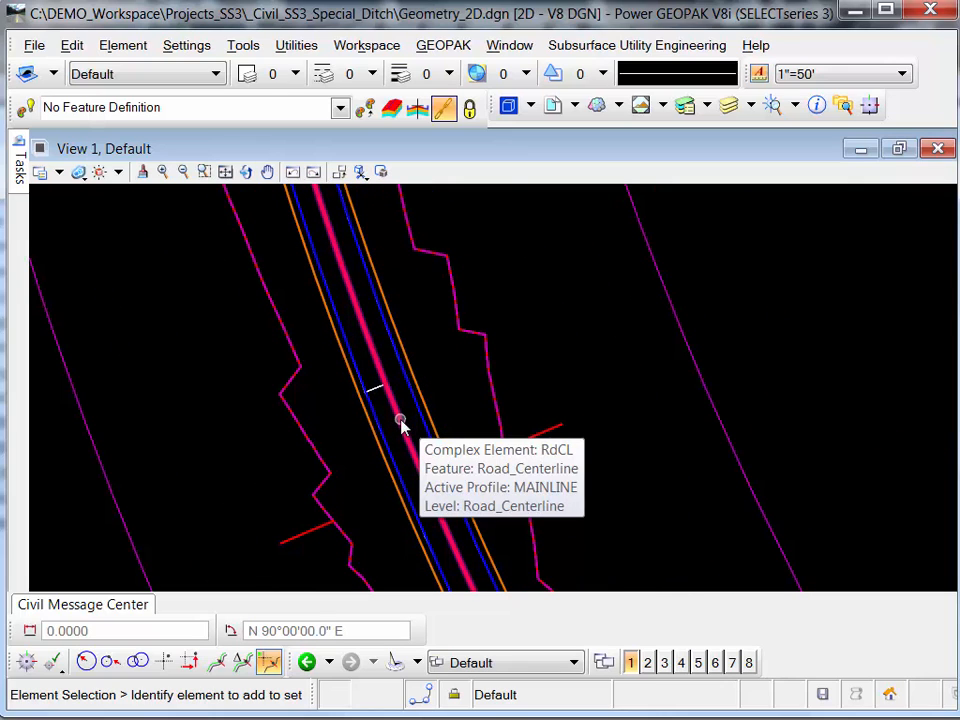
click(401, 424)
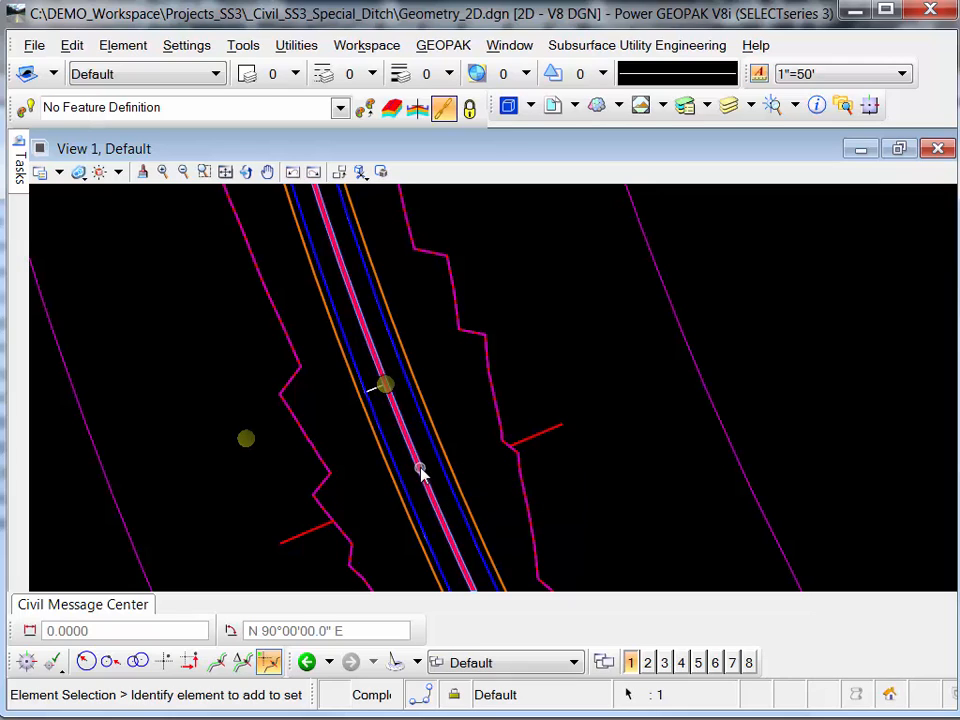
scroll(486, 342, down, 1)
scroll(500, 330, down, 2)
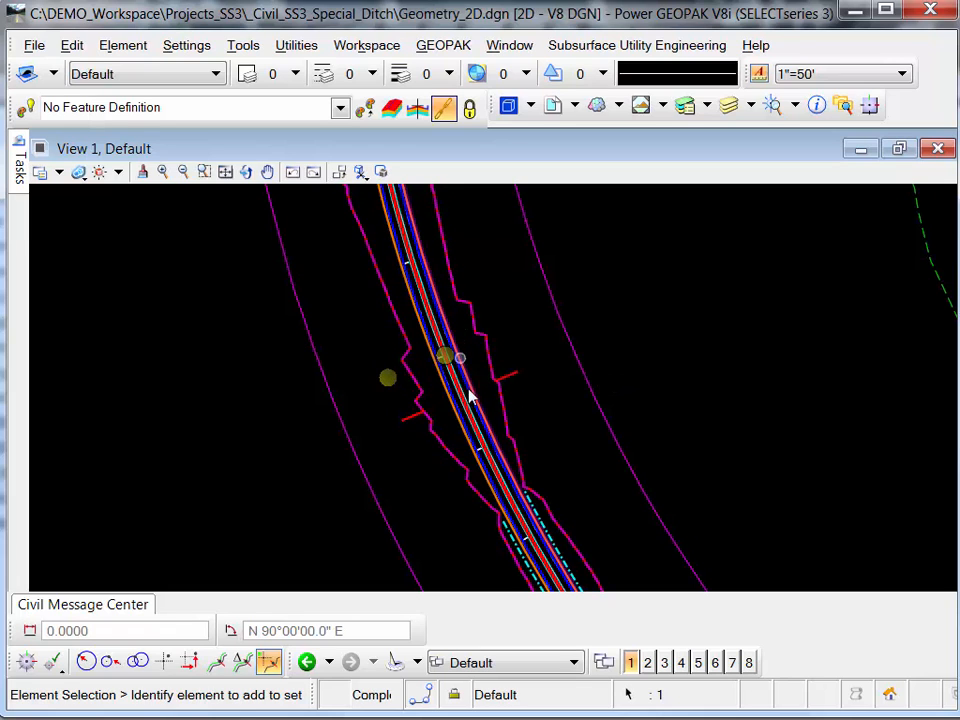
middle_drag(559, 549, 441, 299)
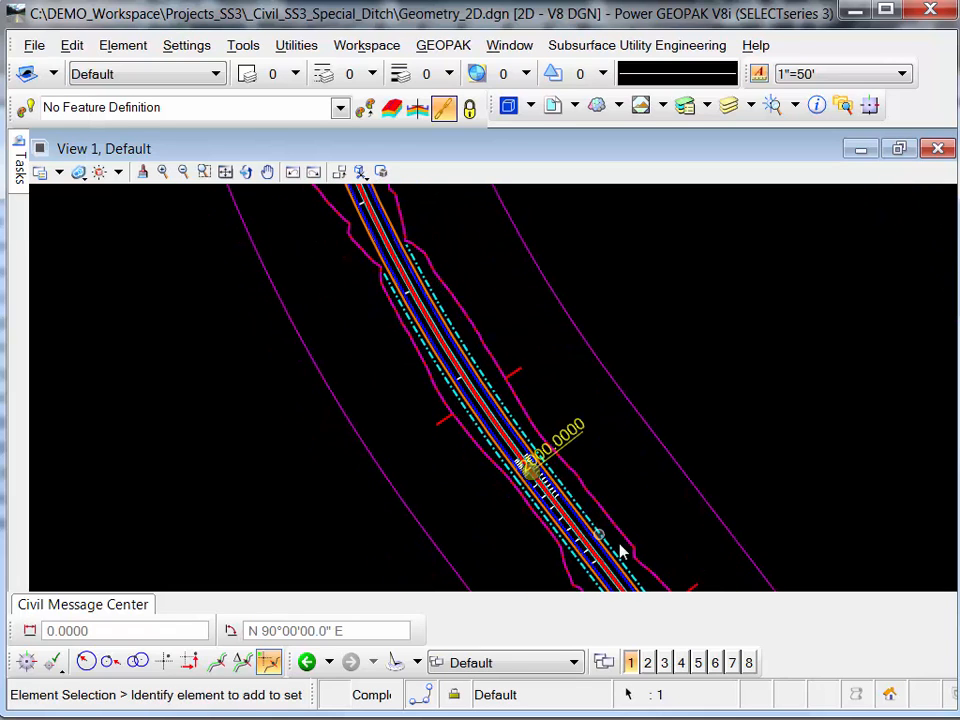
scroll(488, 412, up, 3)
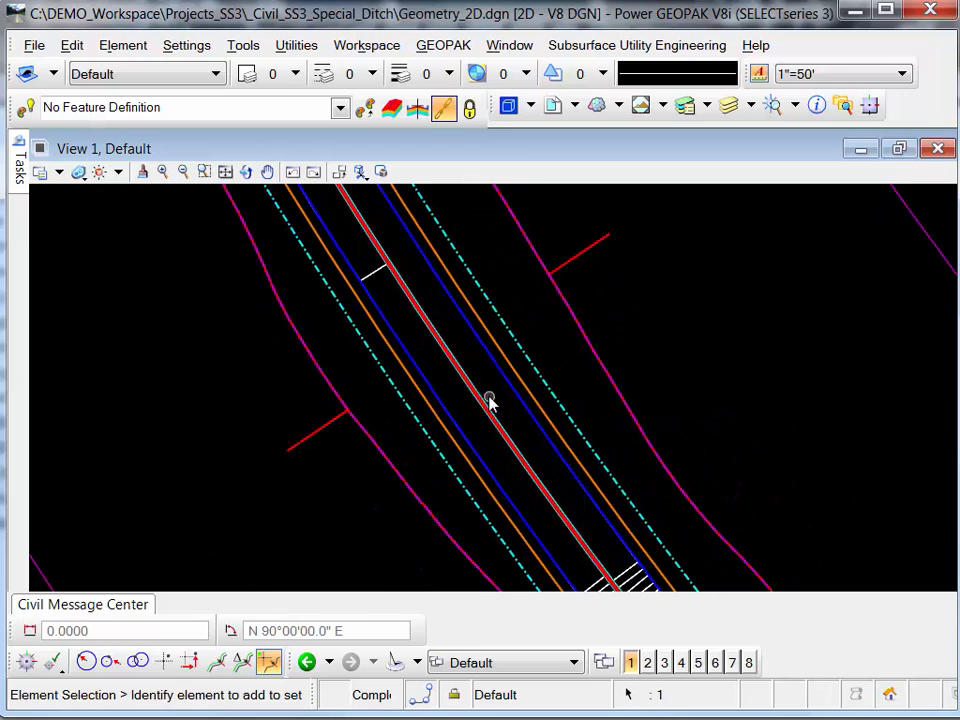
mouse_move(480, 400)
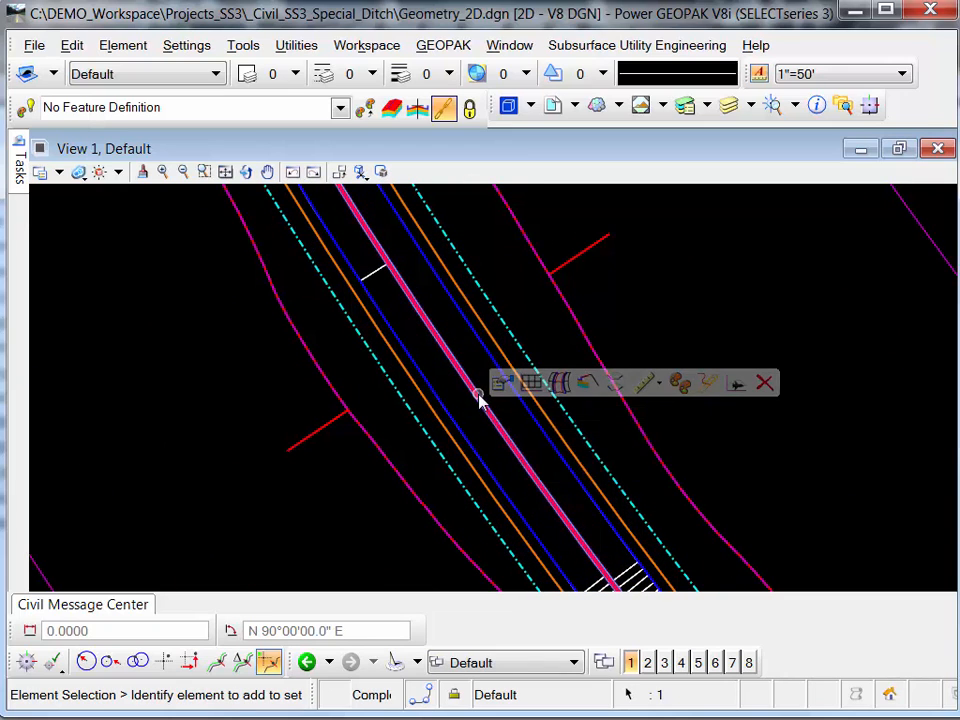
click(533, 387)
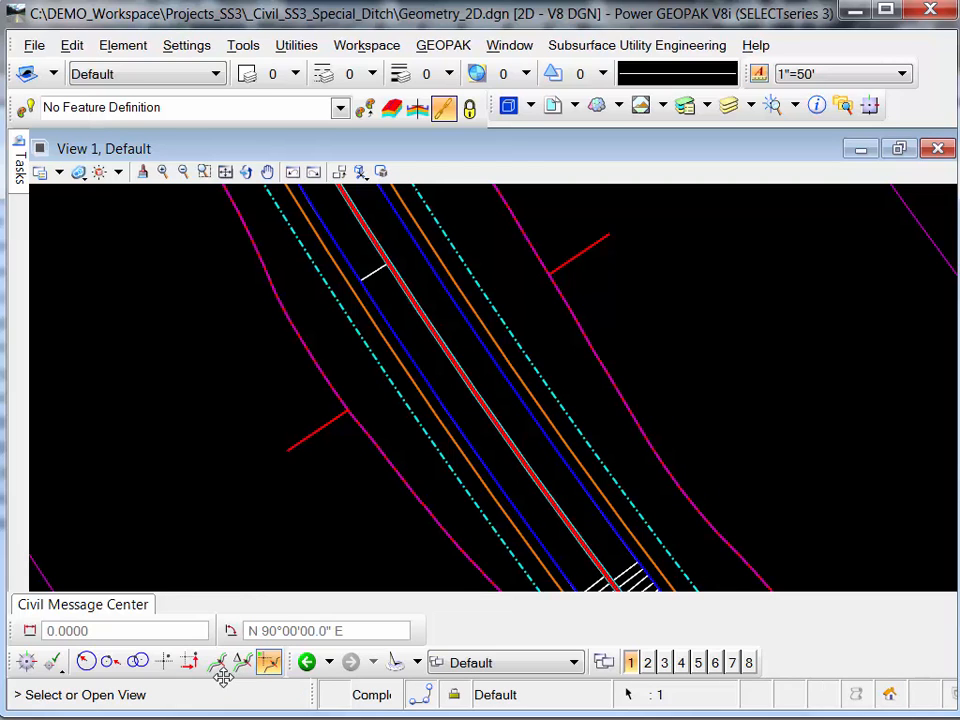
click(750, 665)
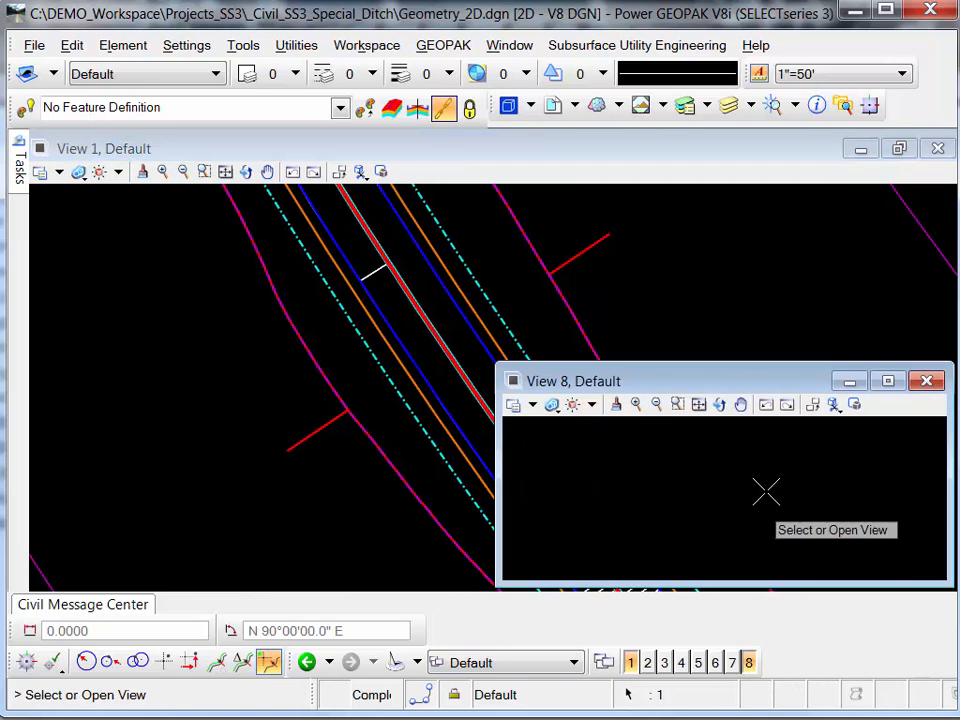
click(765, 493)
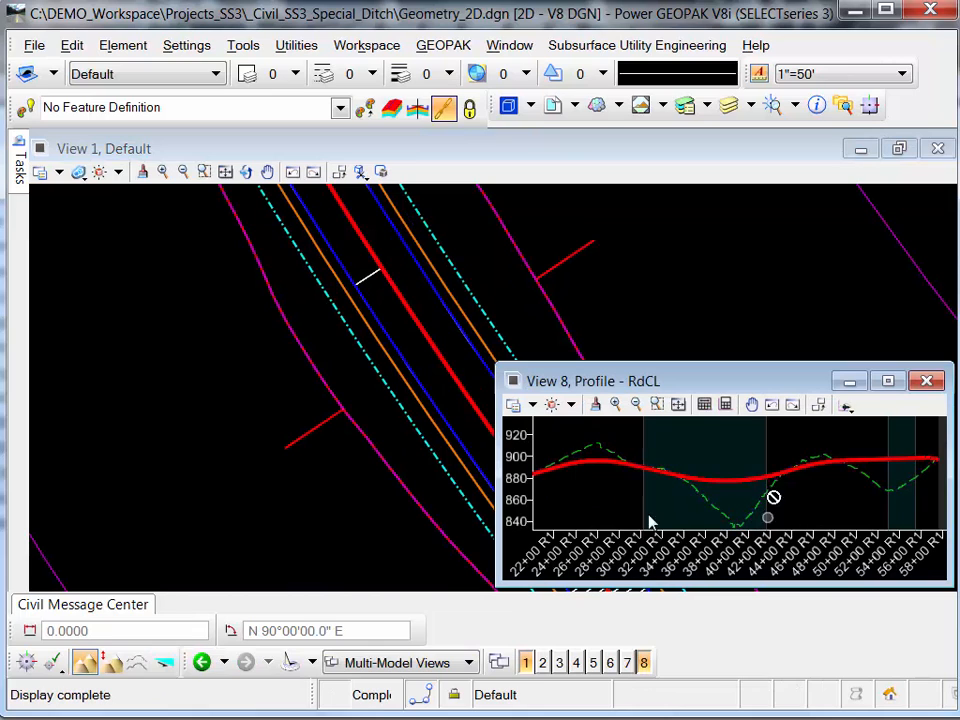
scroll(731, 500, up, 3)
scroll(731, 497, down, 3)
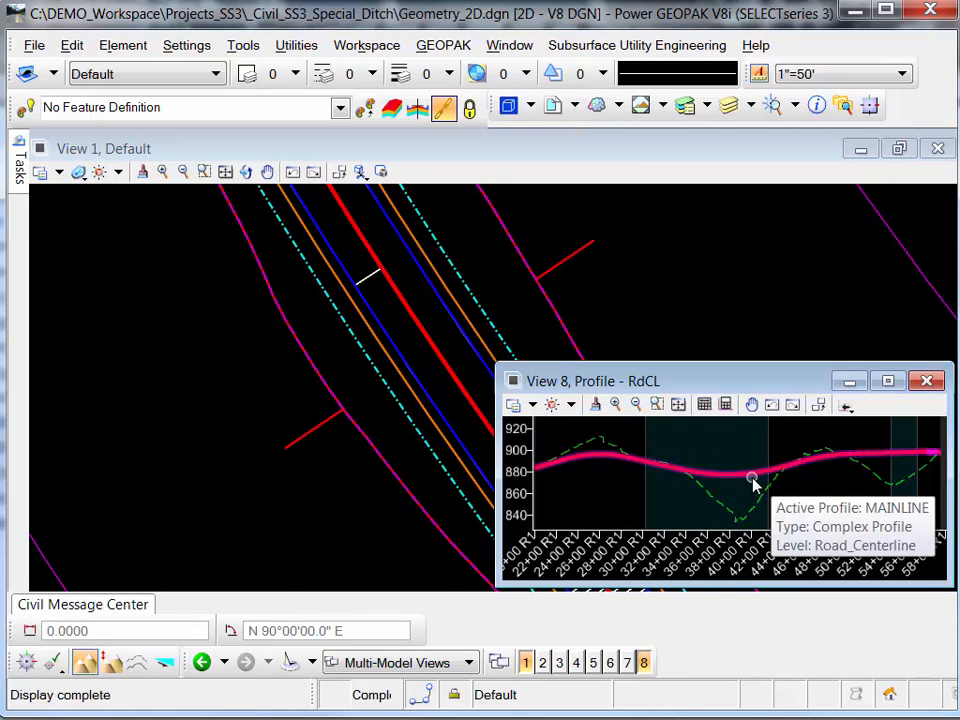
Enlarge the profile view window and project the ditch foreslope line east of the road onto the mainline centerline with Project Profile To Element
click(208, 423)
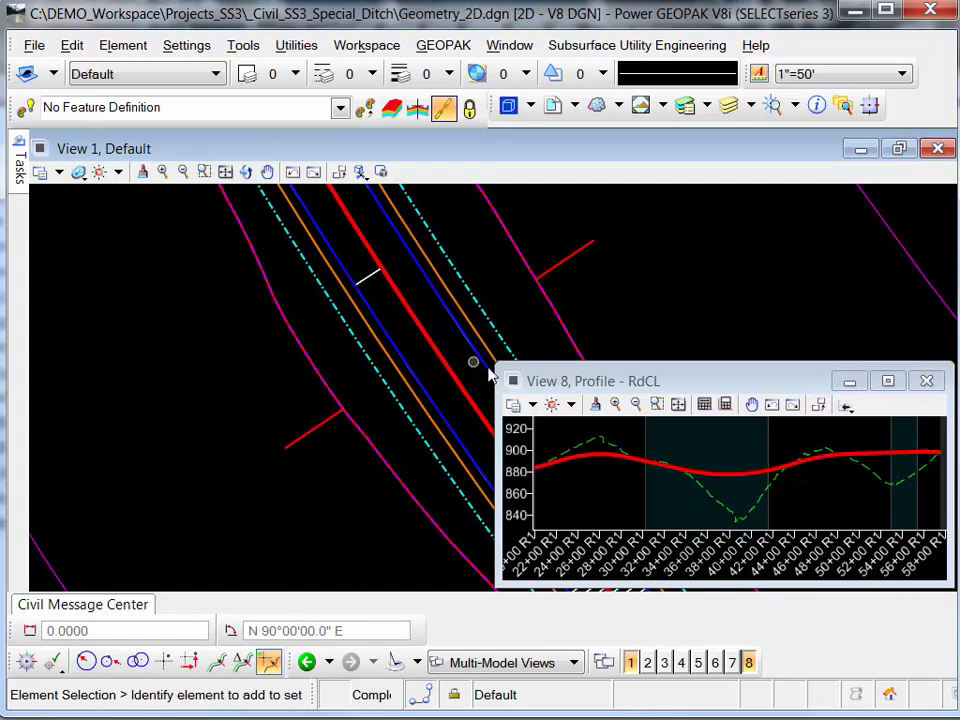
drag(497, 368, 452, 264)
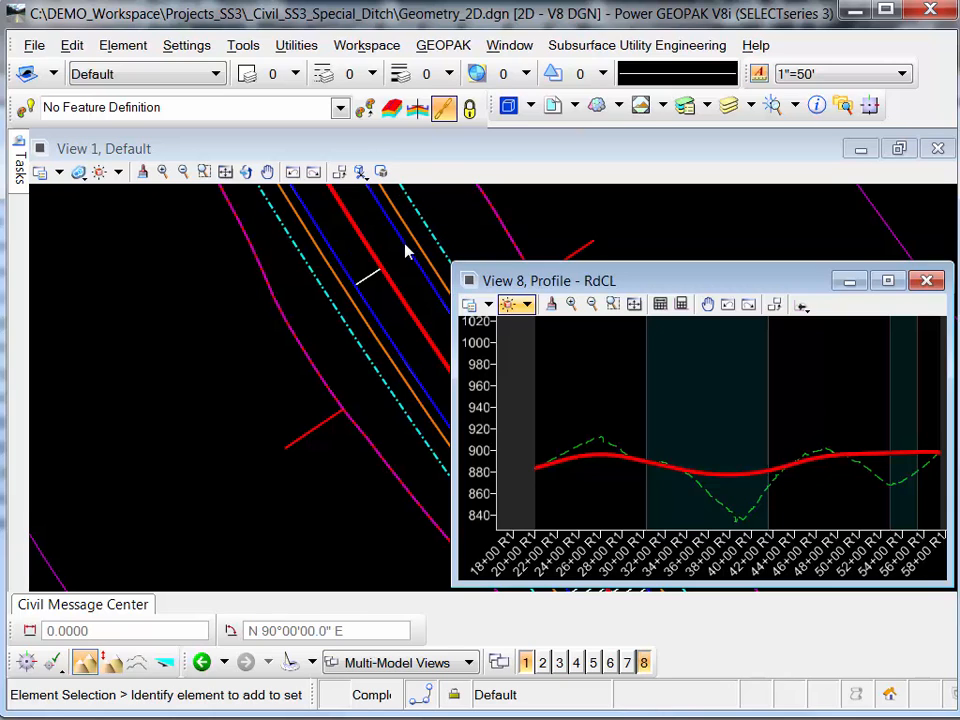
mouse_move(17, 178)
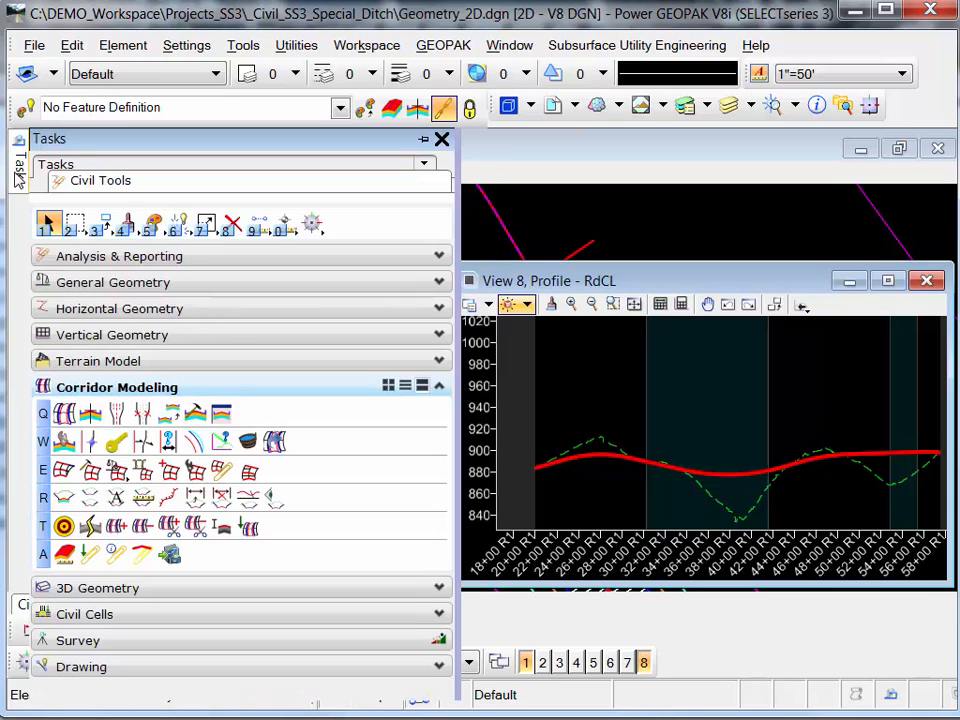
click(120, 336)
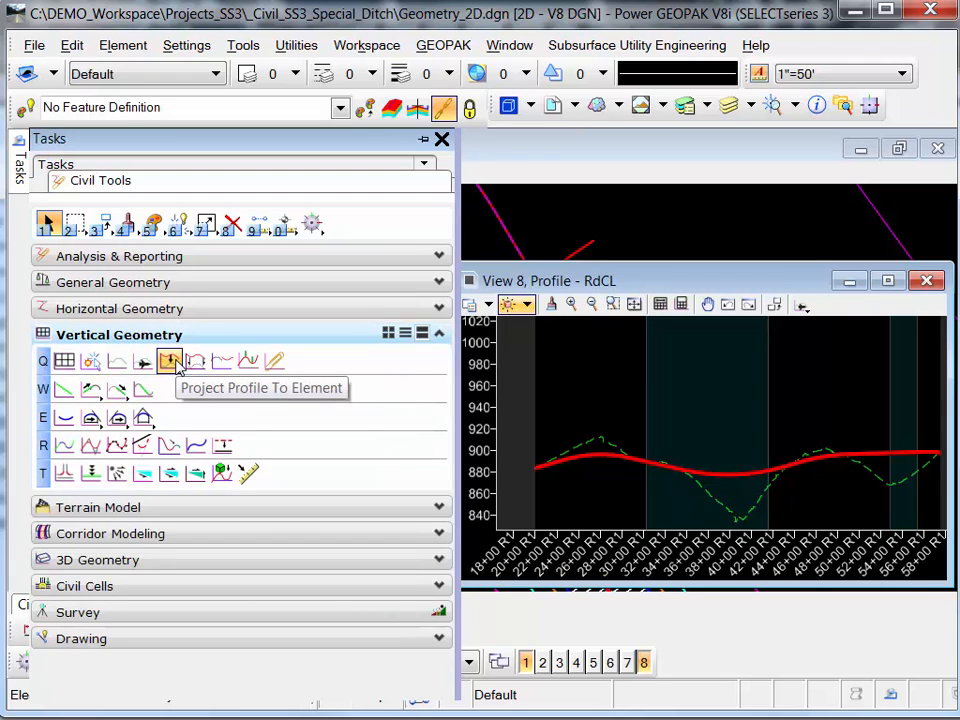
click(170, 362)
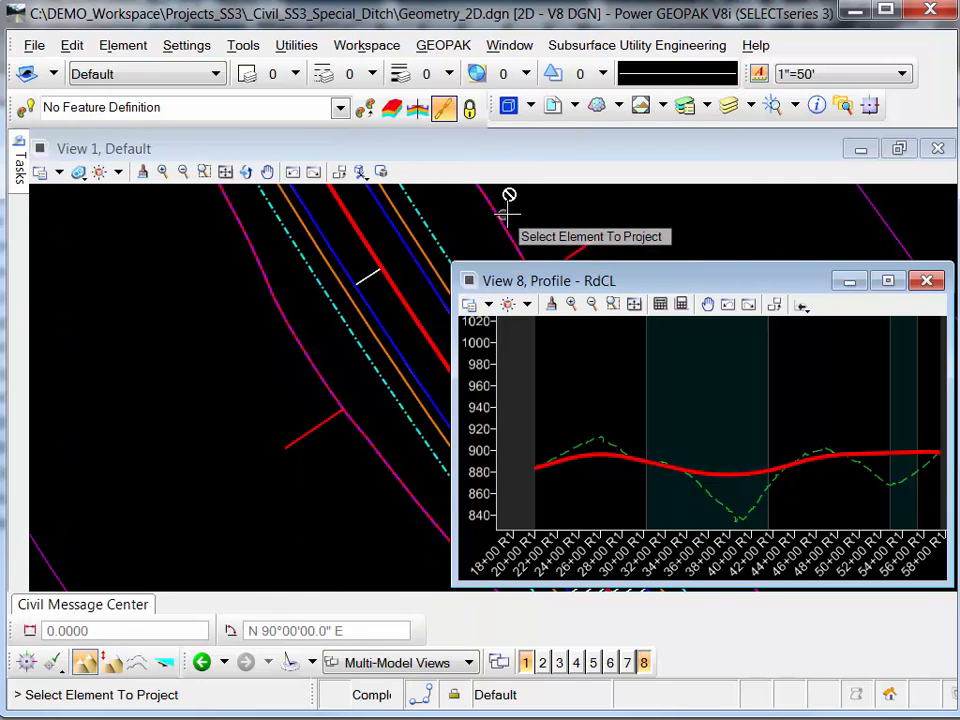
click(432, 232)
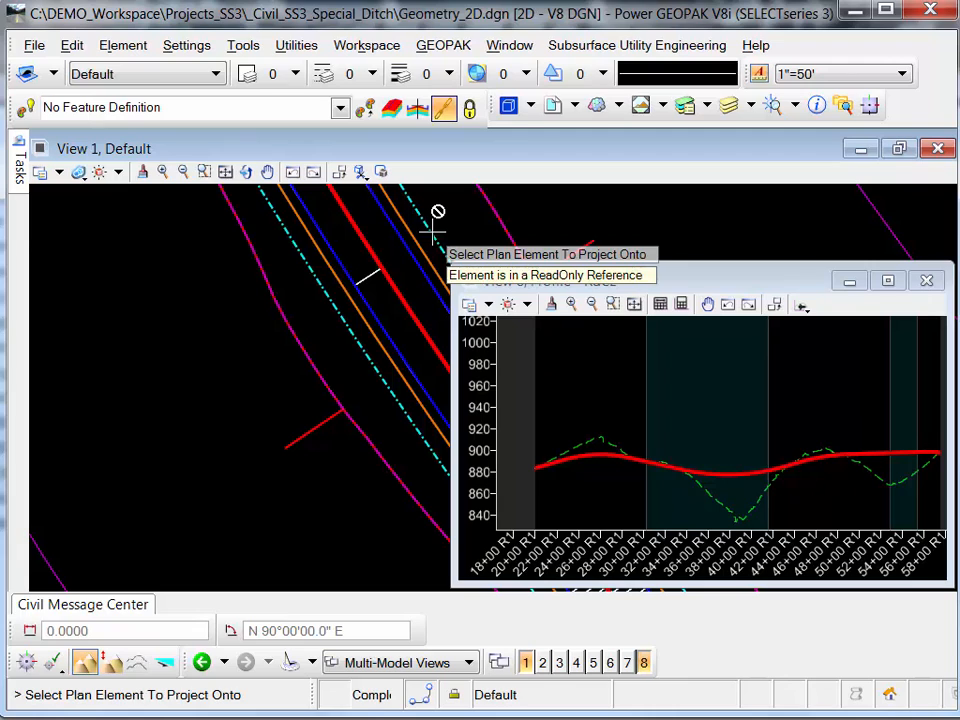
click(392, 287)
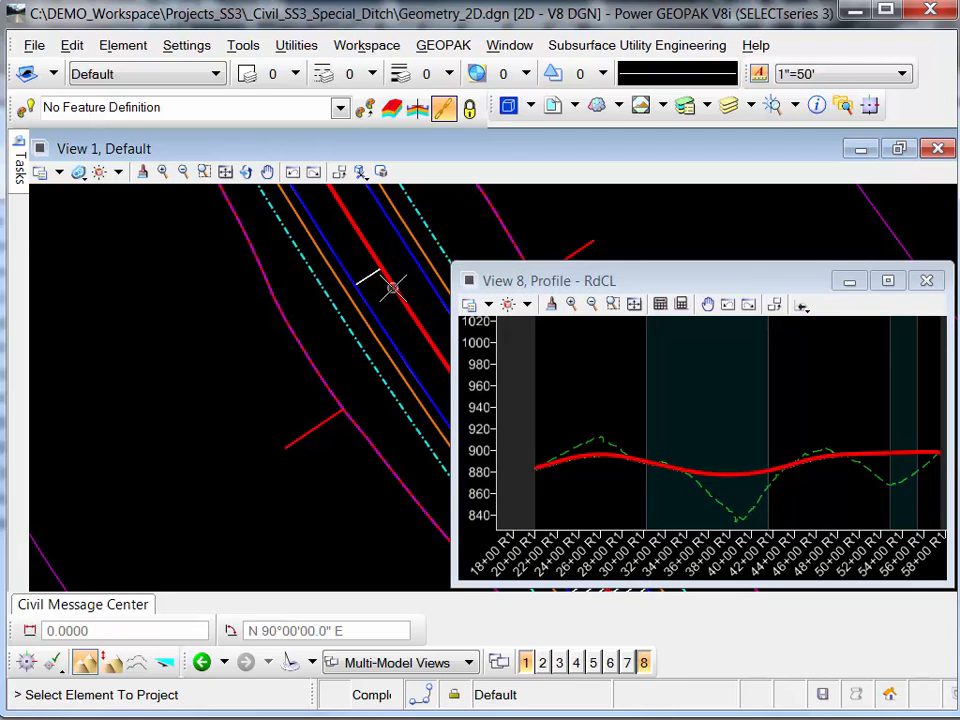
Maximize View 8 and examine the projected ditch profile beneath the mainline profile near its first crest
scroll(630, 495, up, 2)
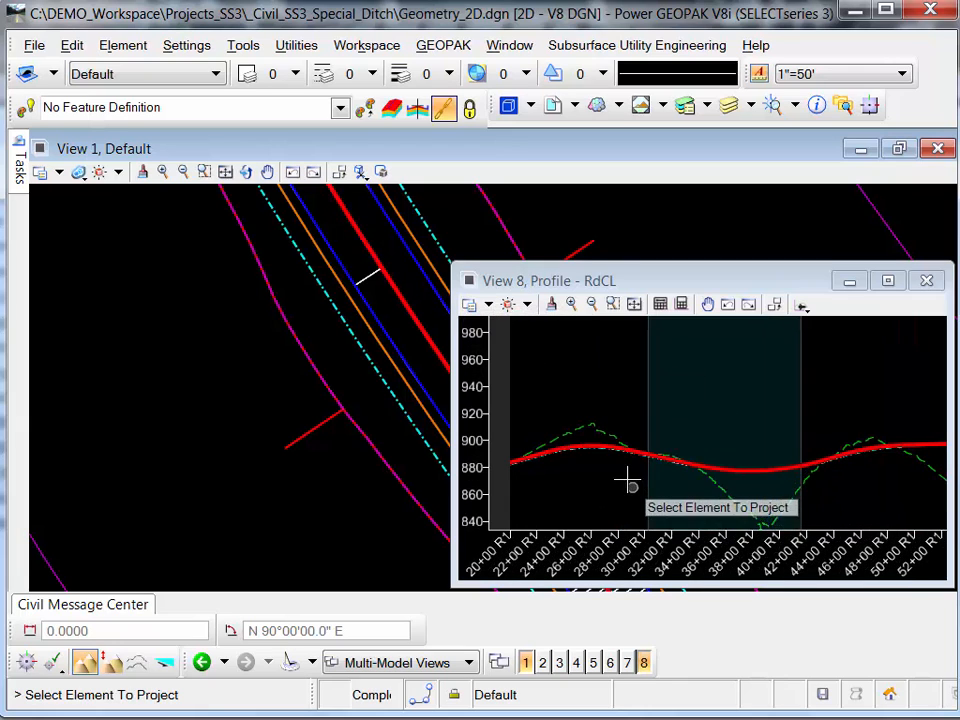
scroll(618, 461, up, 3)
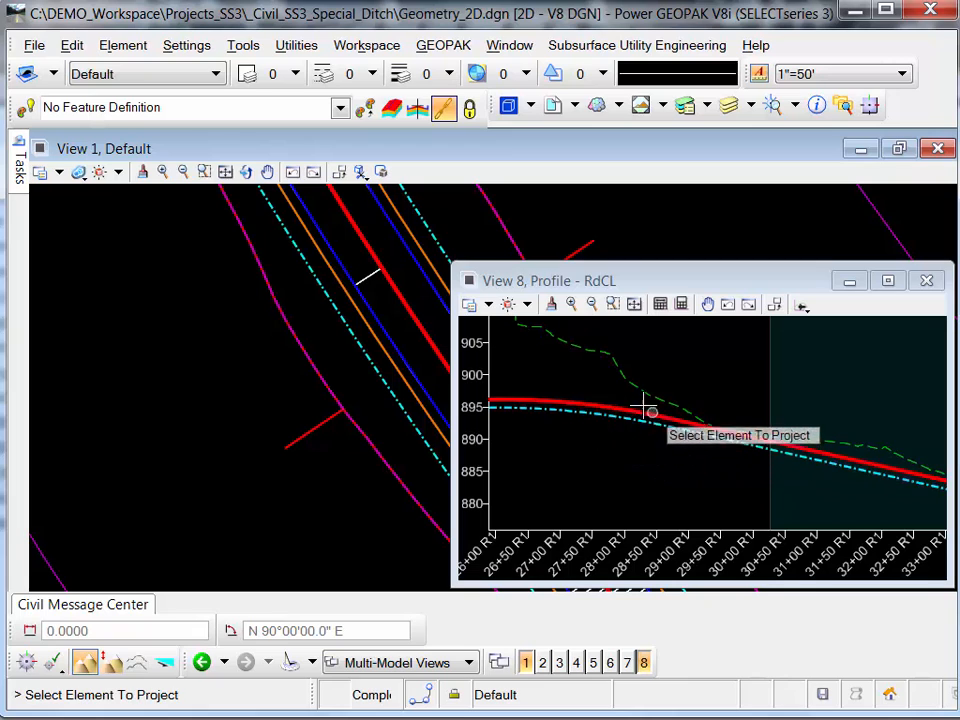
click(889, 282)
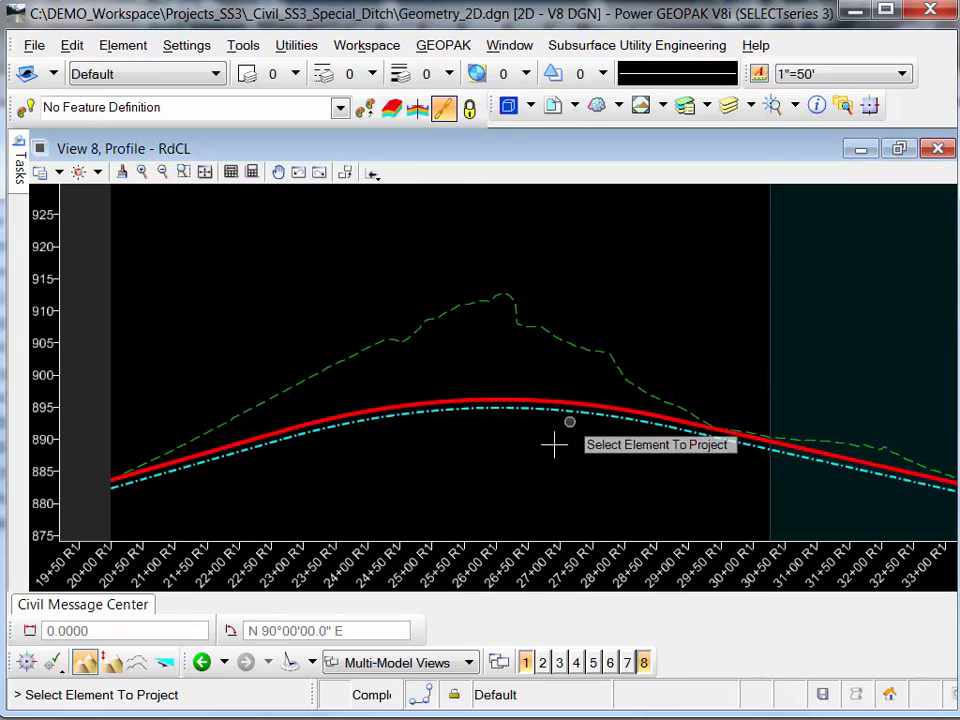
scroll(478, 460, down, 1)
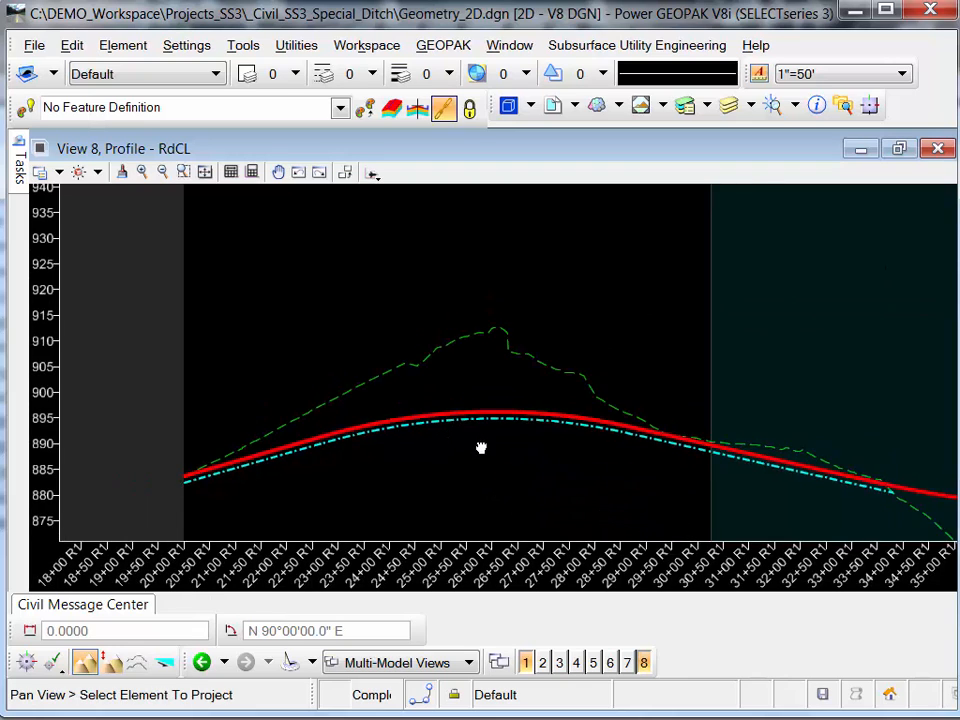
middle_drag(481, 447, 456, 396)
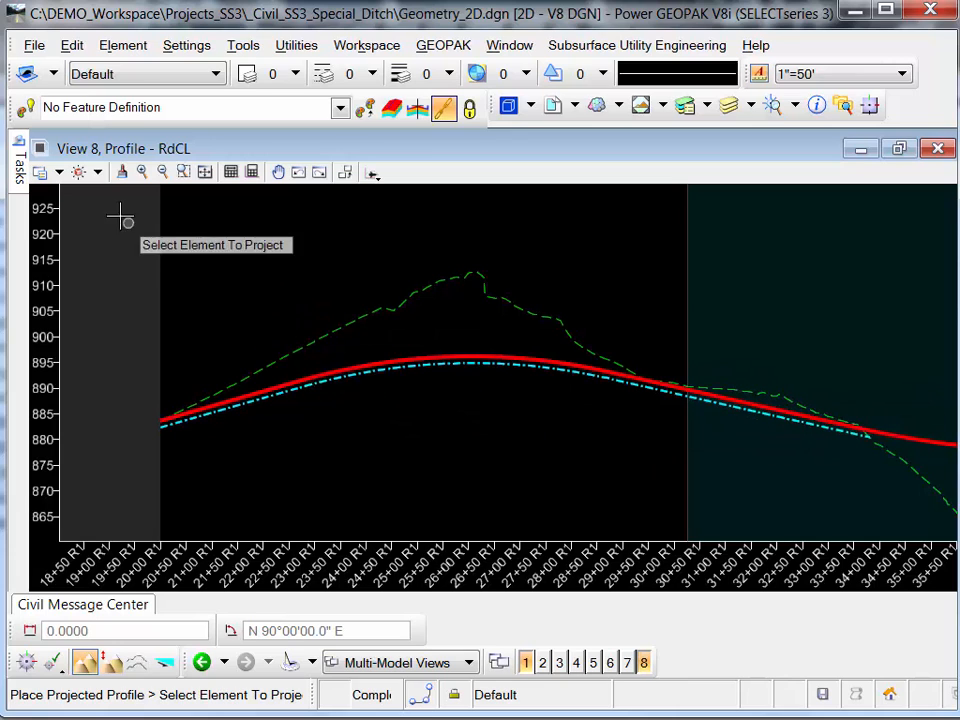
mouse_move(20, 165)
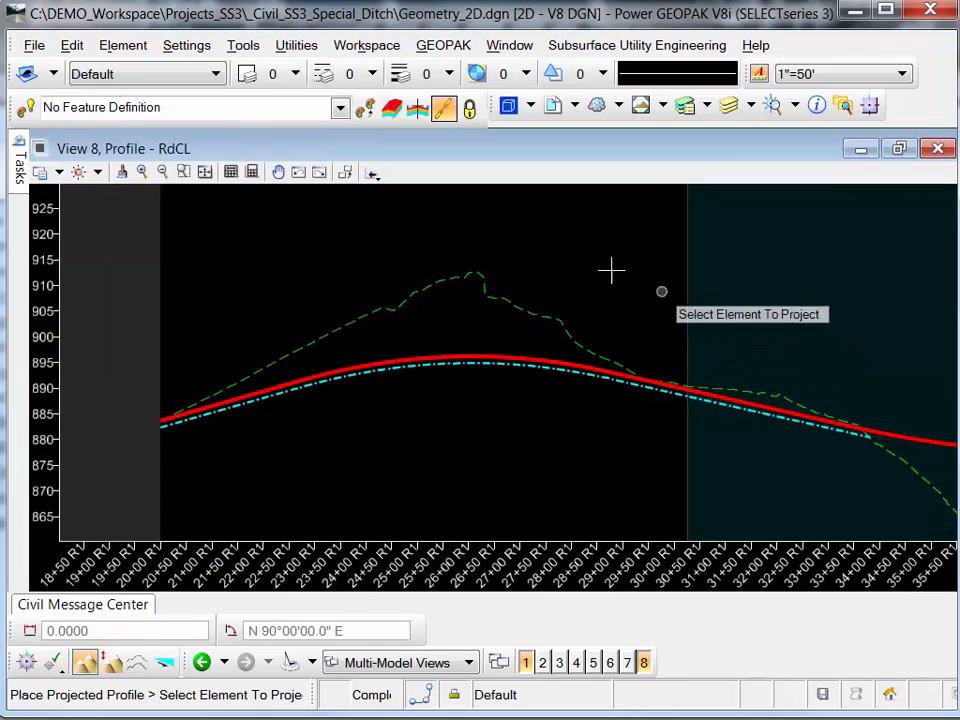
click(372, 173)
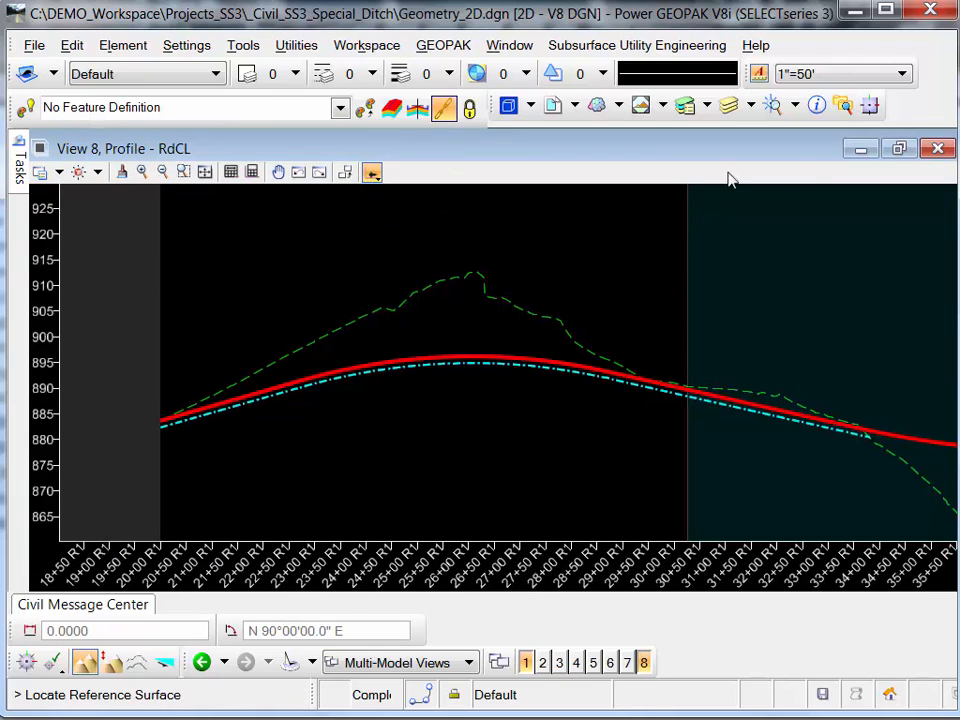
click(372, 174)
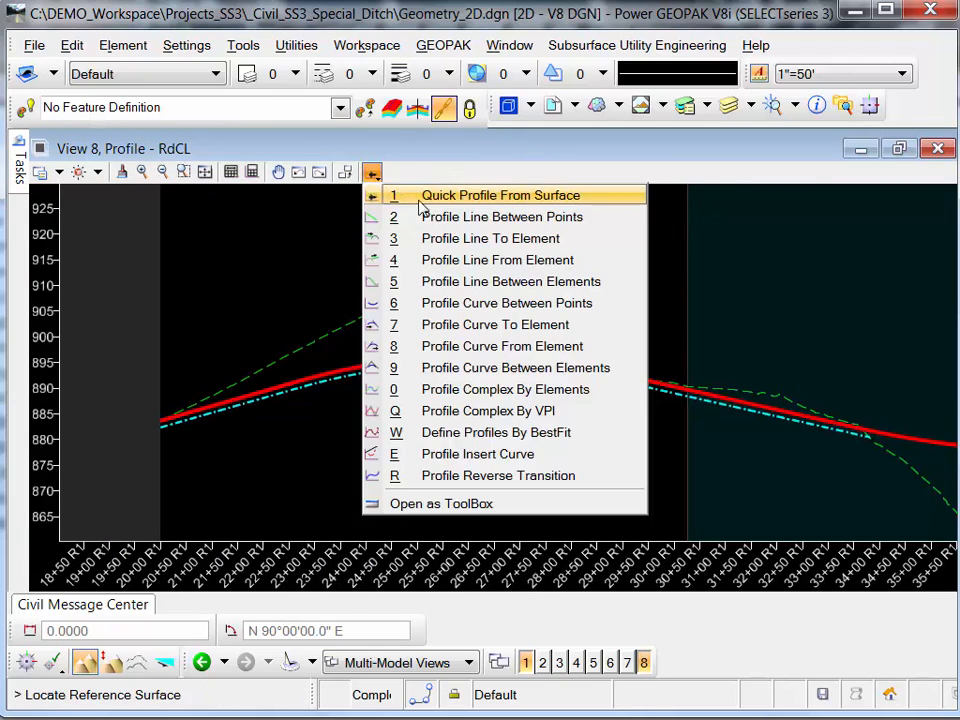
click(478, 220)
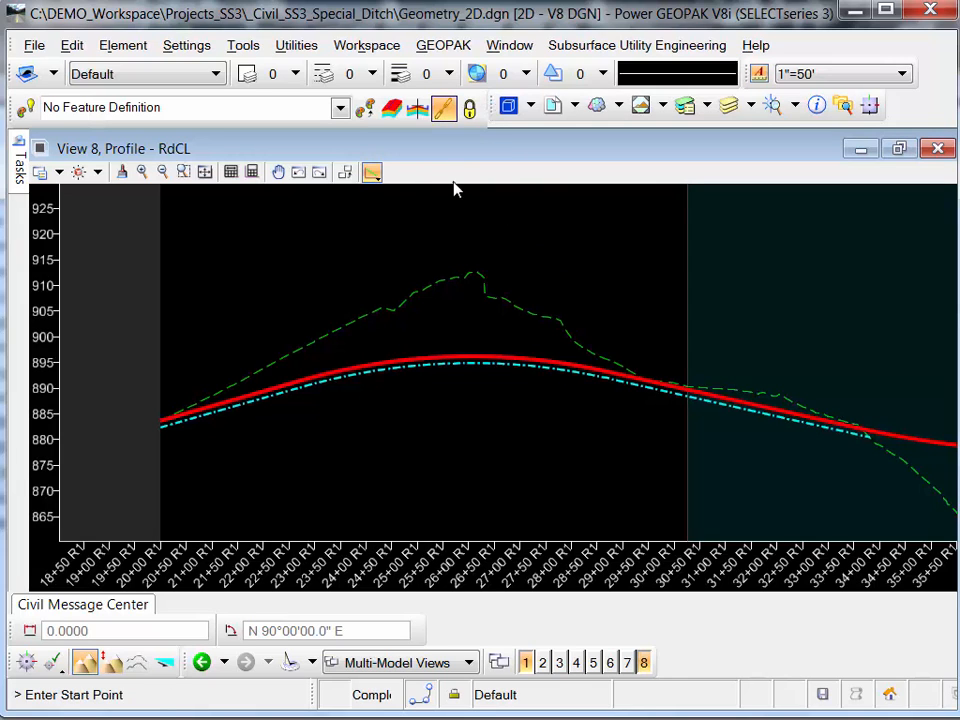
click(375, 177)
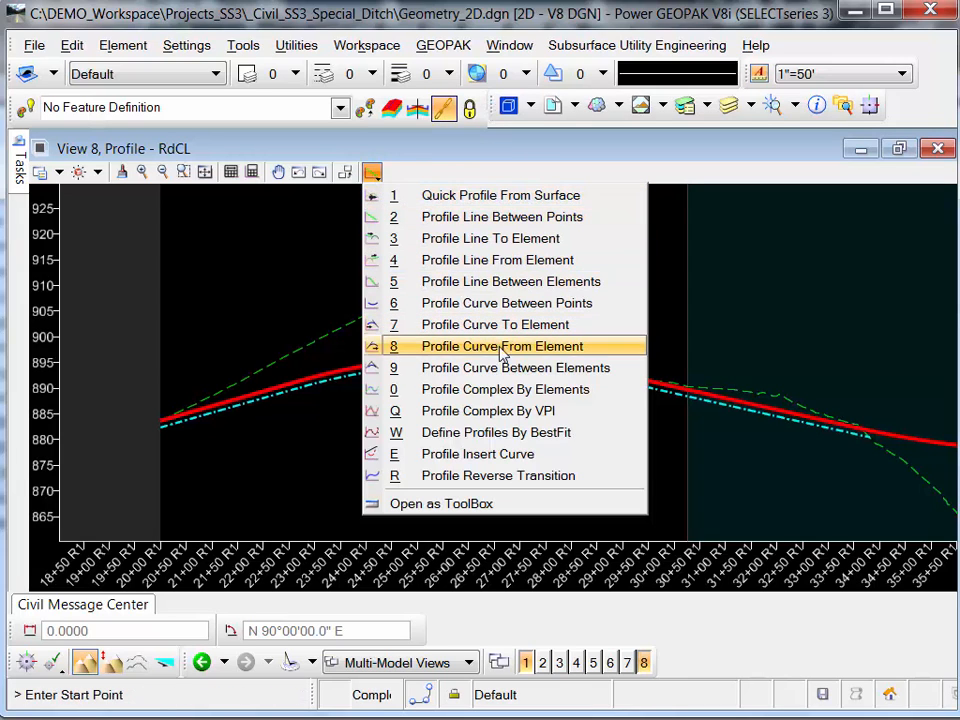
click(517, 411)
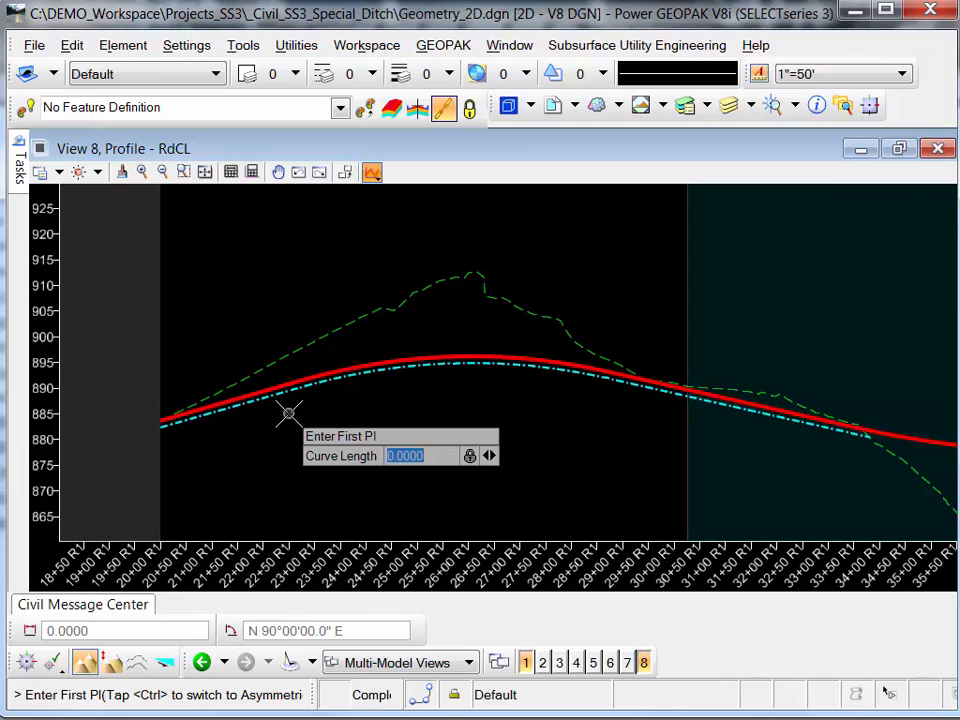
Turn on Civil AccuDraw and leave the profile drawing command for Element Selection
click(30, 668)
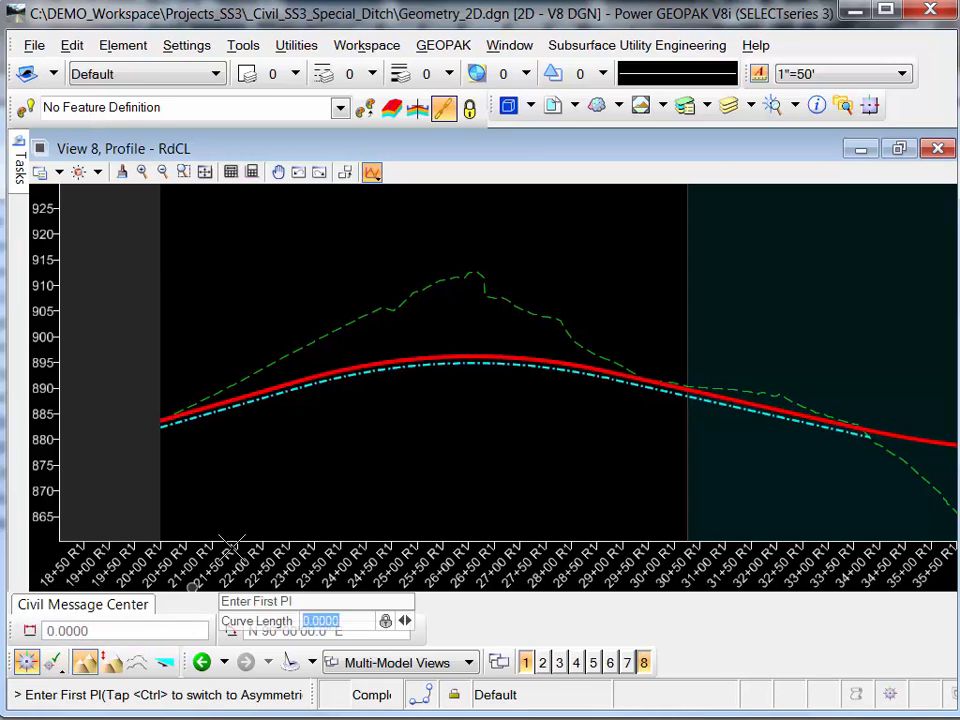
right_click(396, 357)
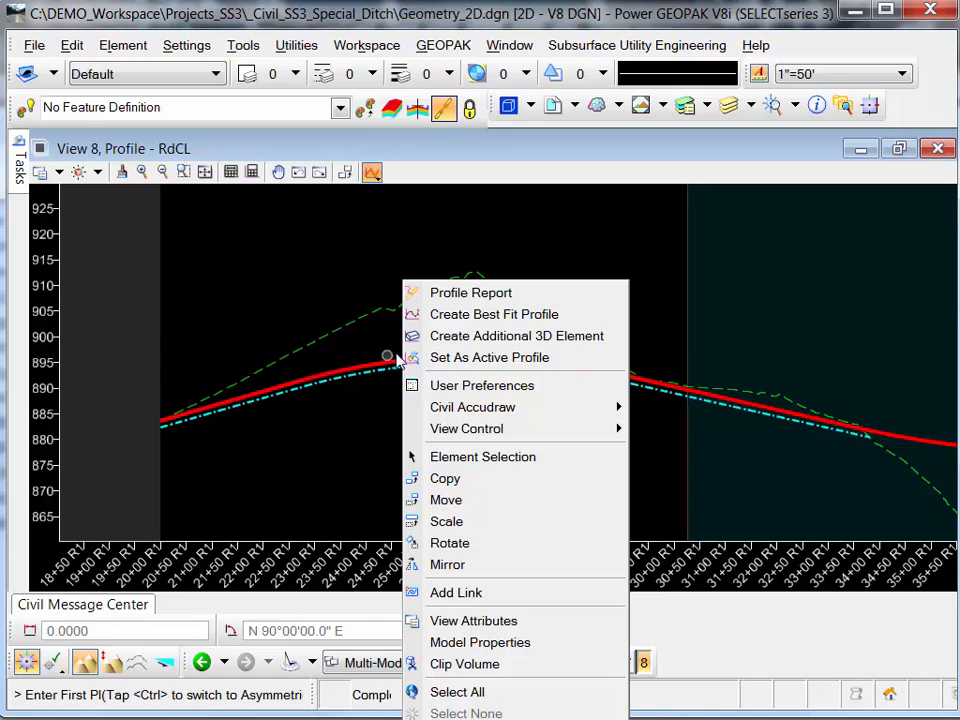
click(420, 459)
Select the mainline profile to check its vertical curve and grade dimensions, and clear the selection
click(415, 363)
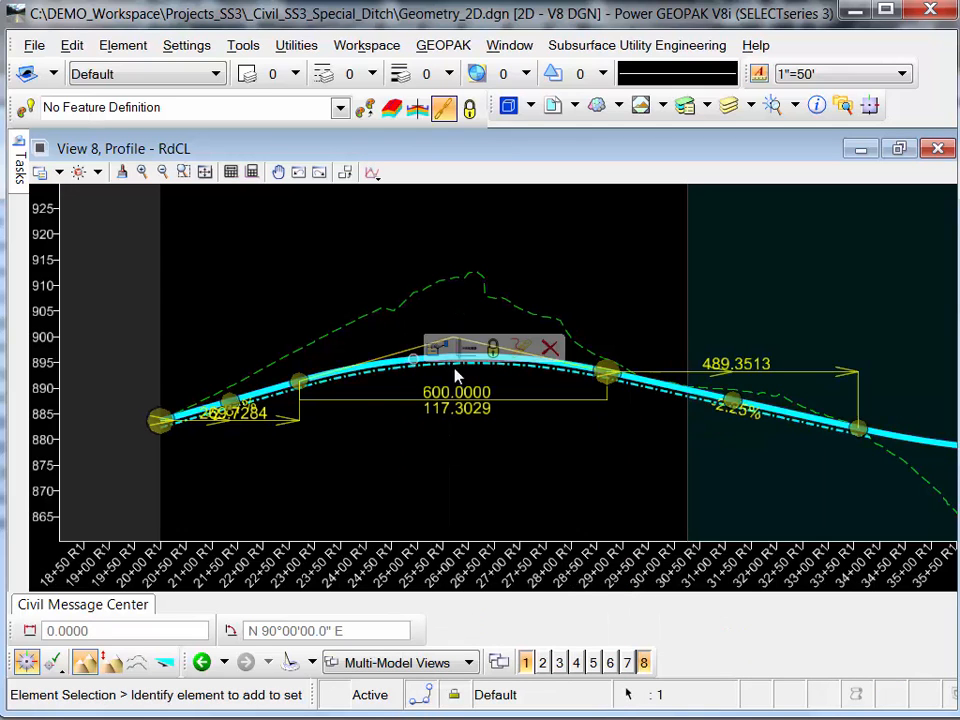
mouse_move(135, 628)
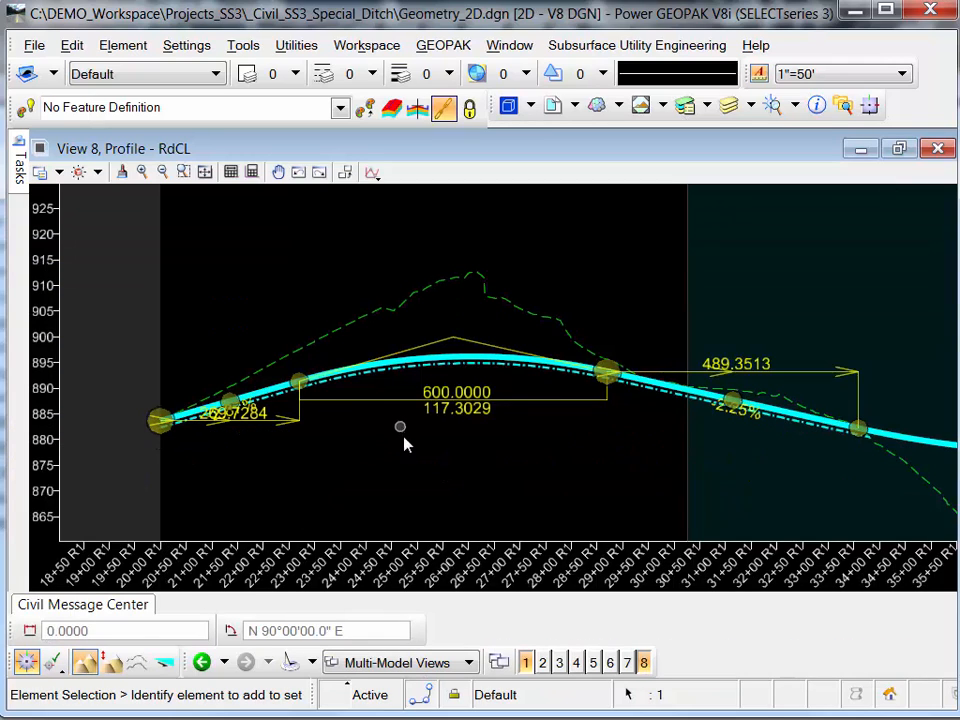
click(404, 442)
click(420, 366)
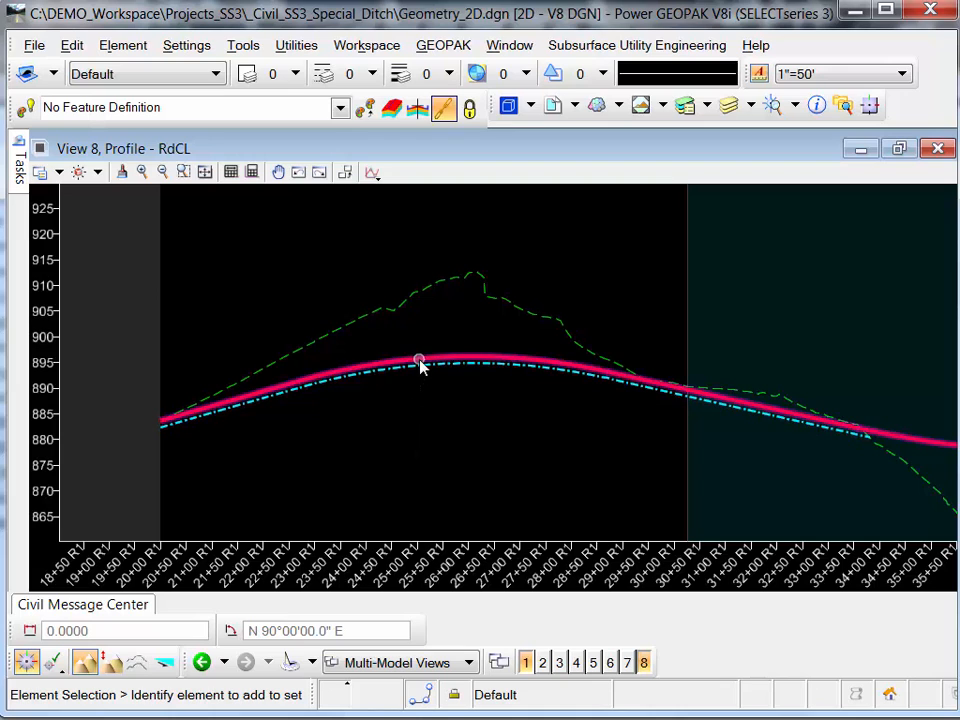
click(367, 331)
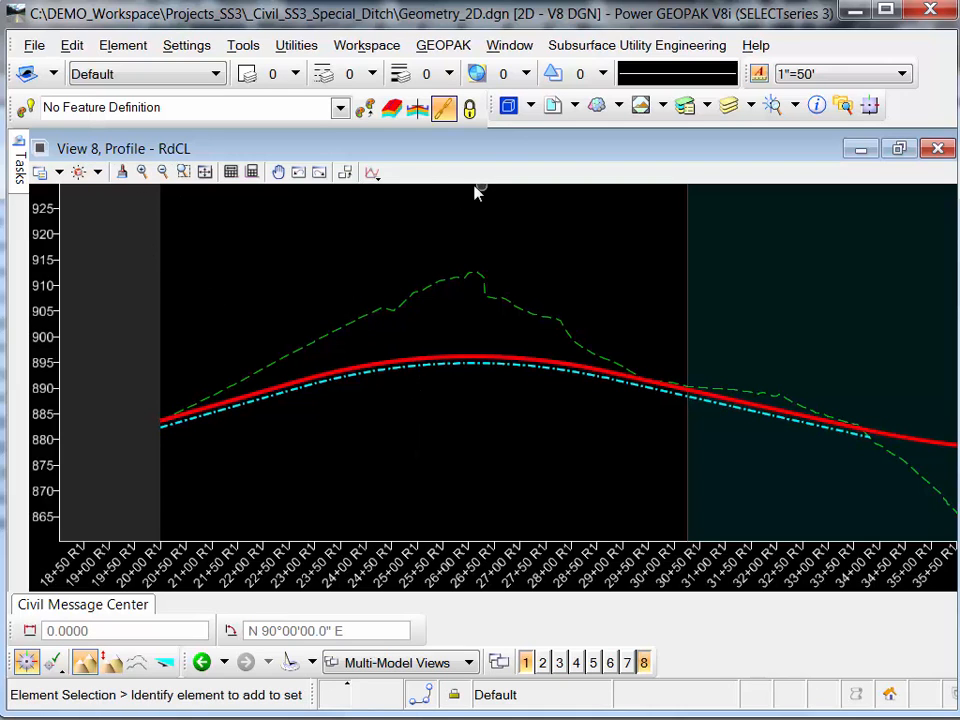
Start a Profile Complex By VPI with its first VPI on the projected ditch profile at station 23+00
click(372, 173)
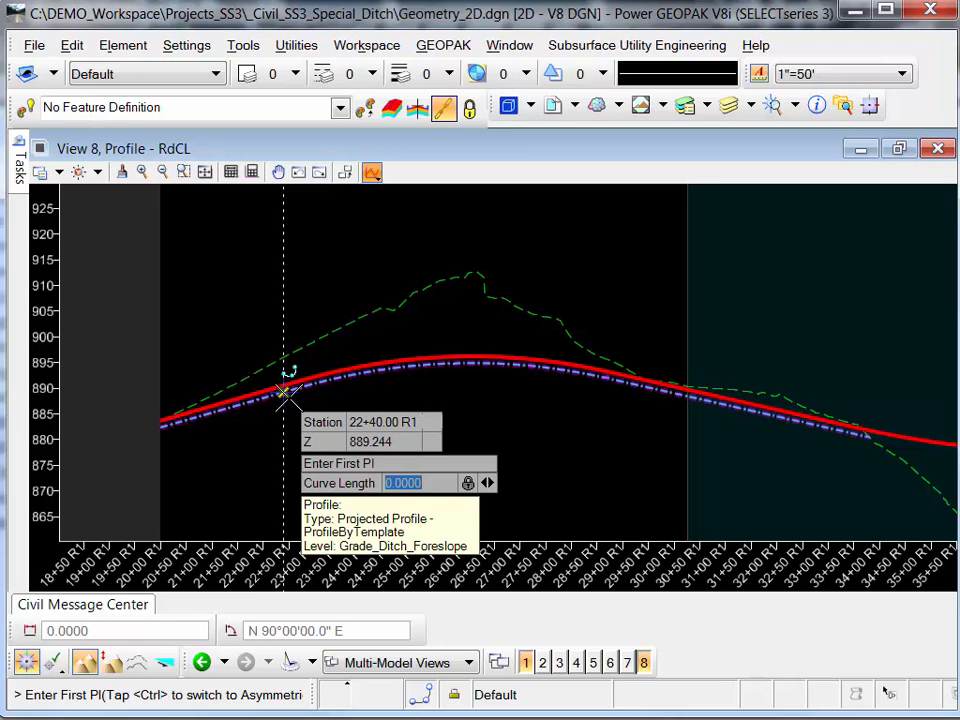
key(Tab)
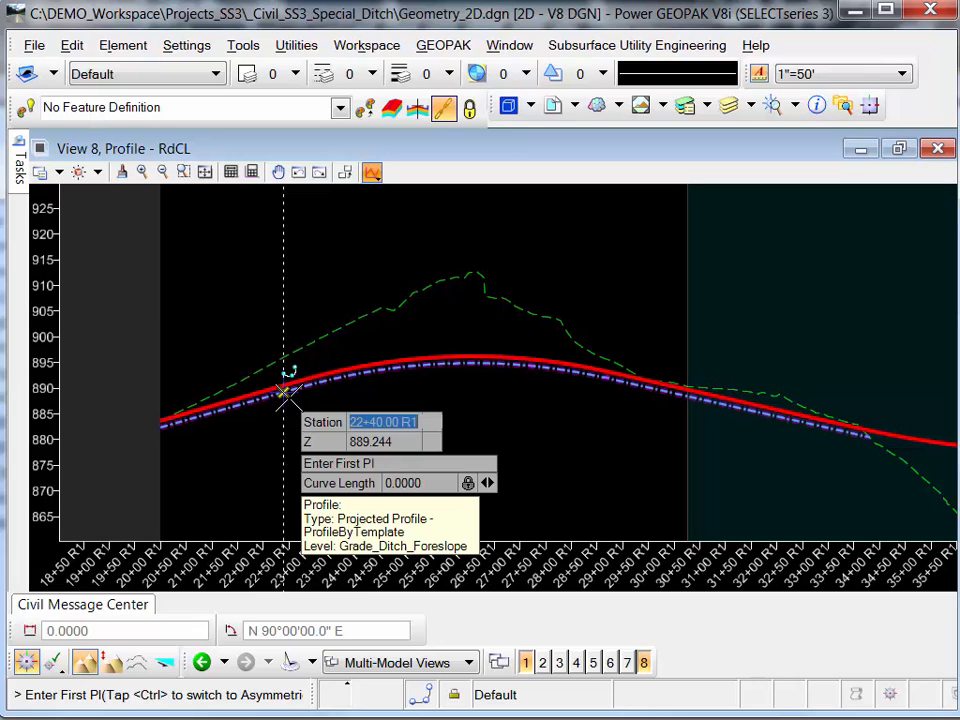
text(23)
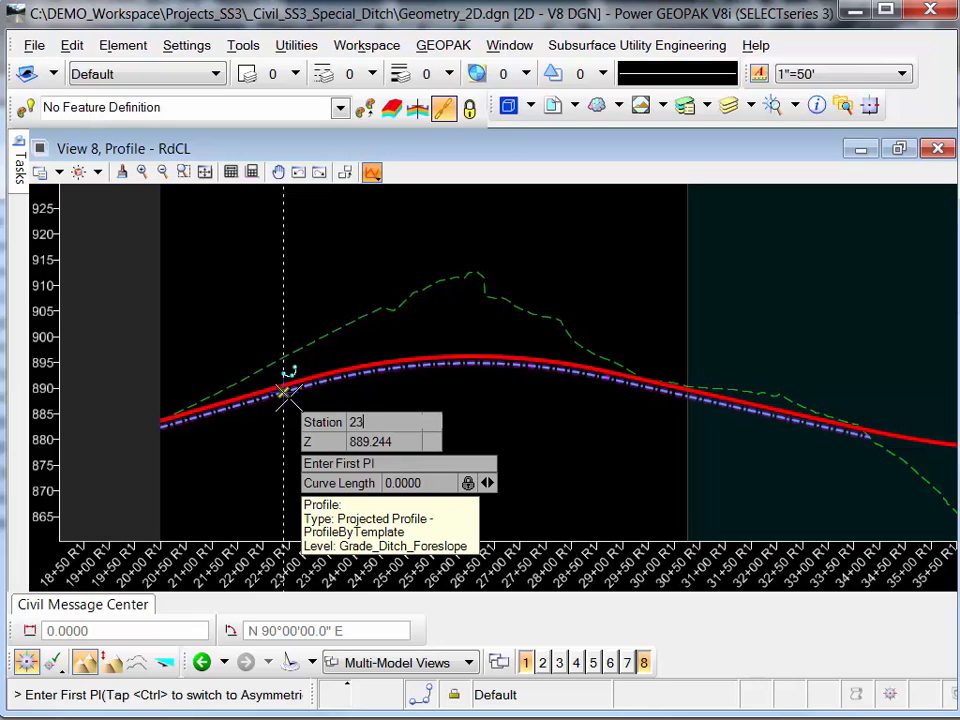
text(+00)
key(Tab)
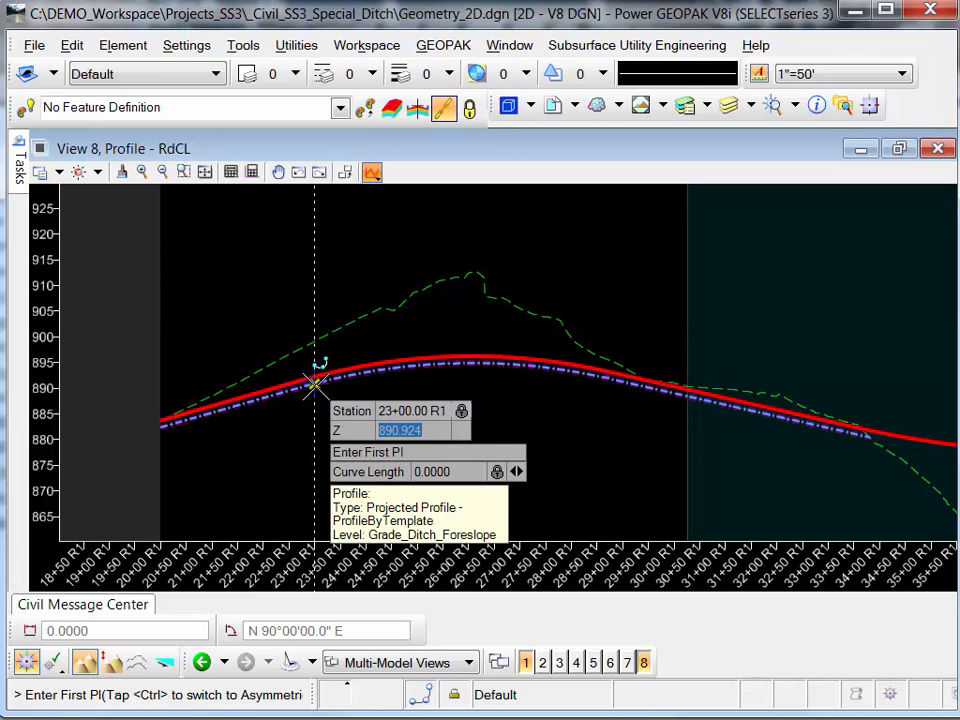
click(314, 384)
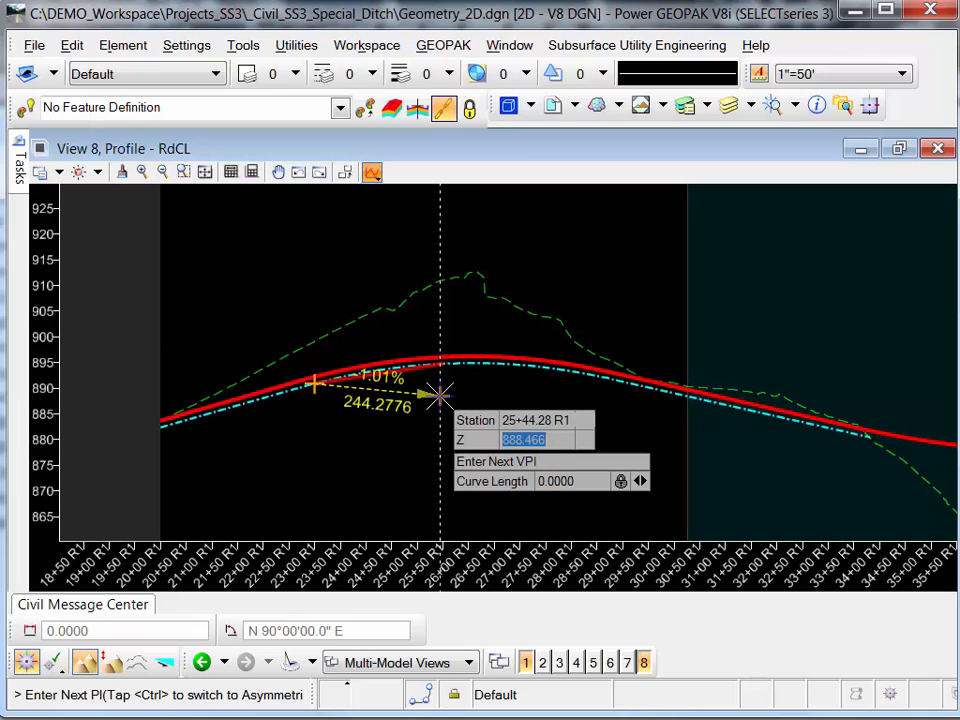
Place the second VPI at about station 26+34 with the slope from the first VPI set to -1.00%
key(Tab)
key(Right)
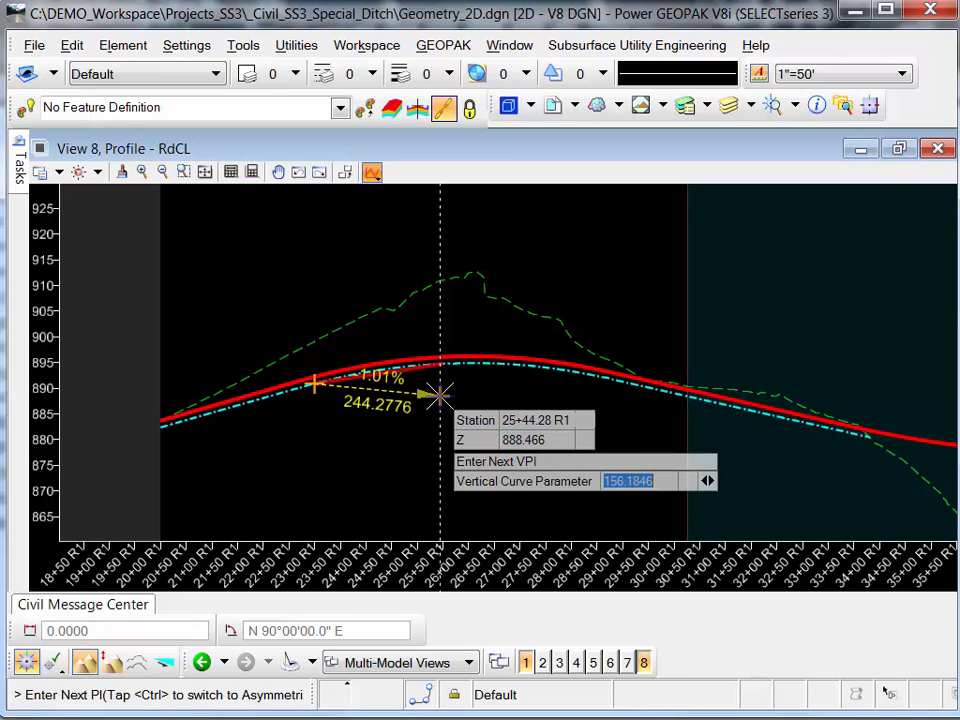
key(Right)
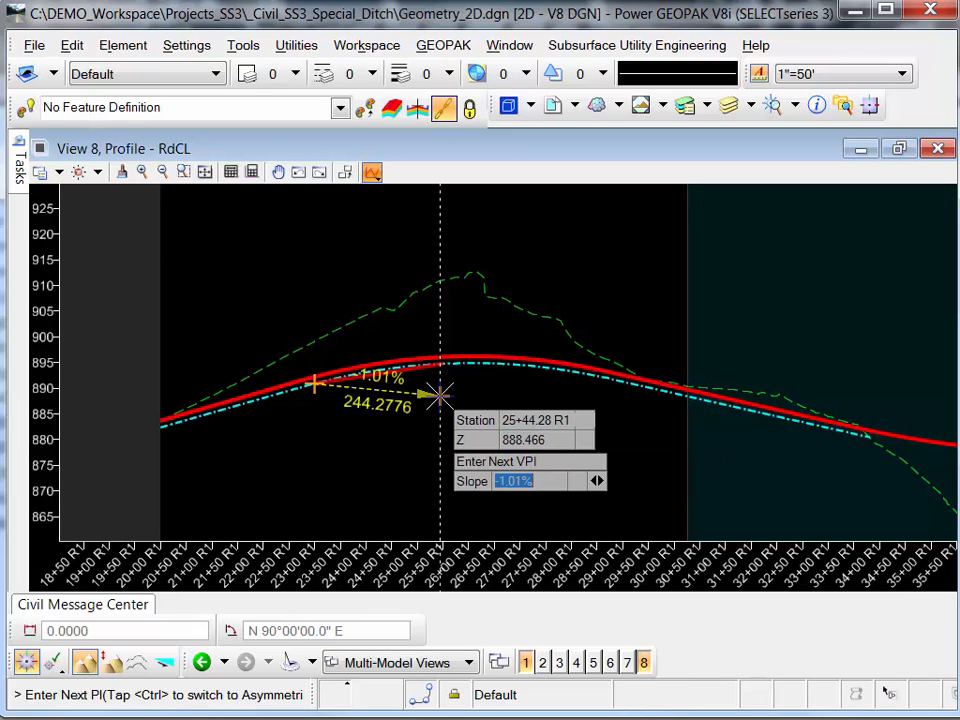
text(-1)
key(Return)
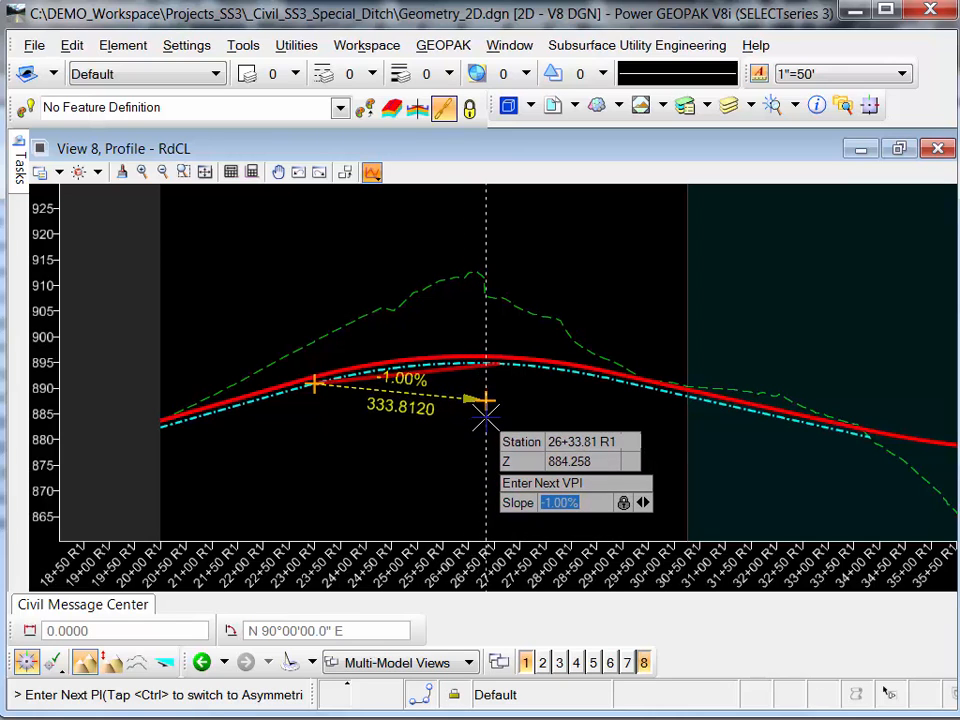
click(489, 414)
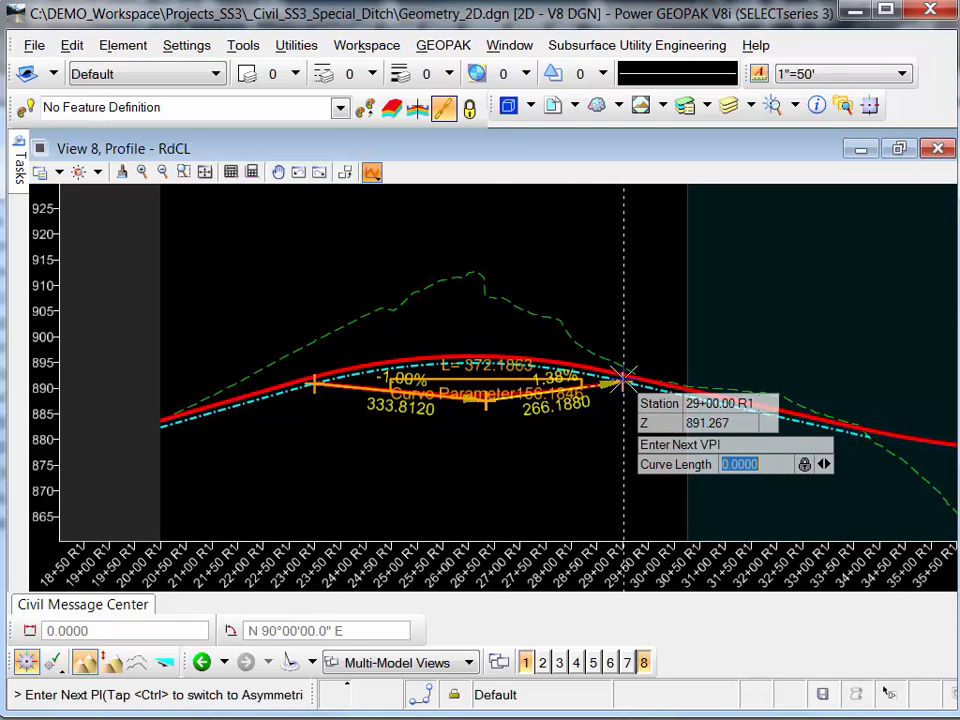
Finish the profile with a last VPI on the projected ditch profile at station 29+00, and return to Element Selection
key(Tab)
text(2)
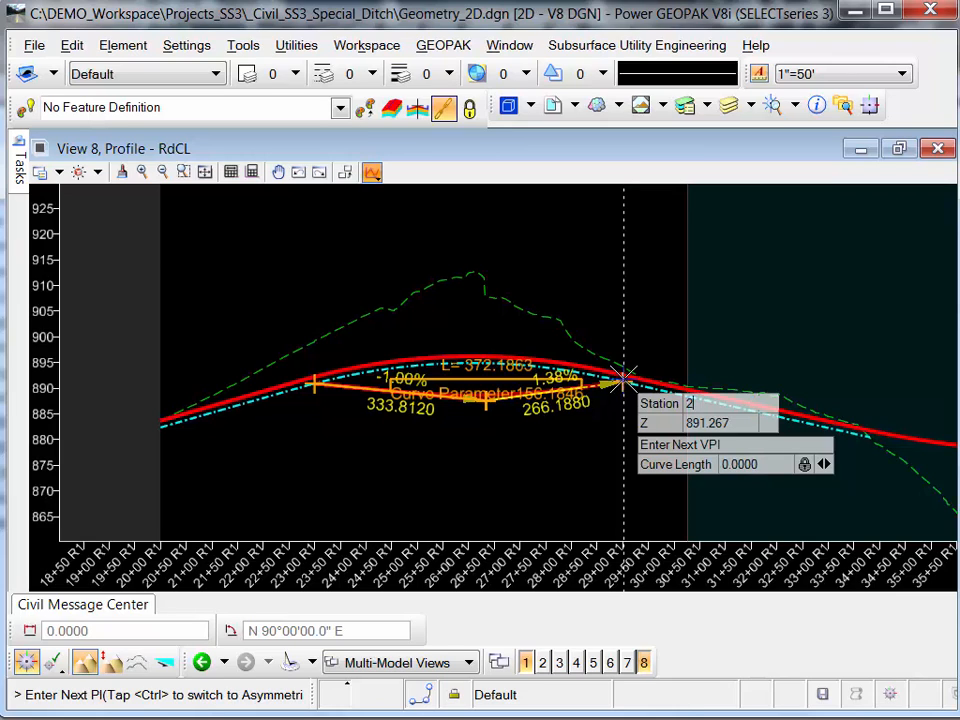
text(9+0)
key(Tab)
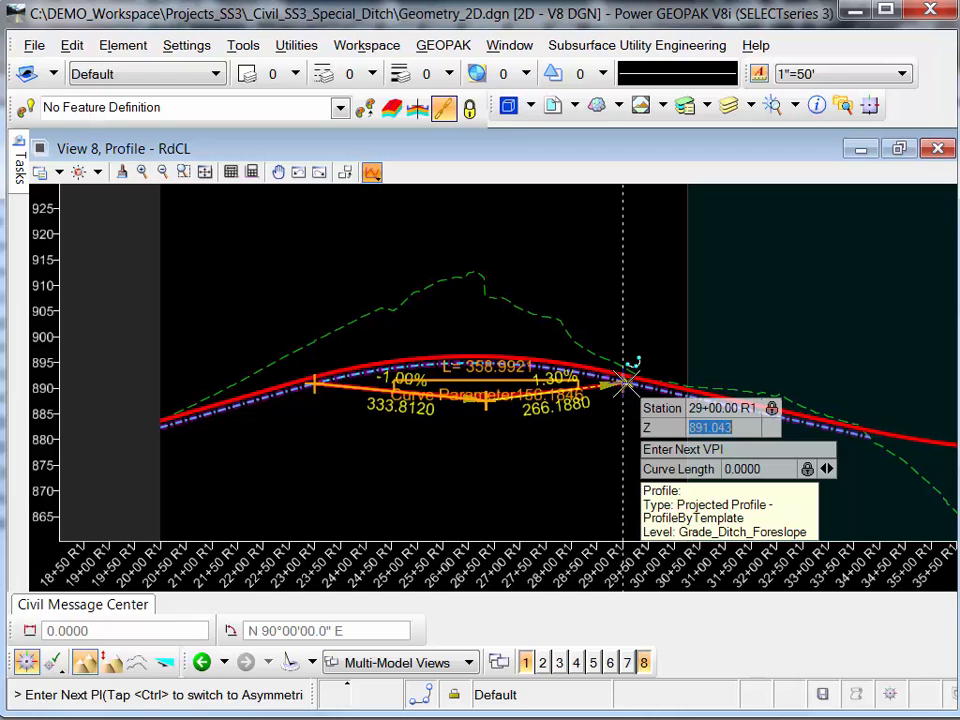
right_click(634, 437)
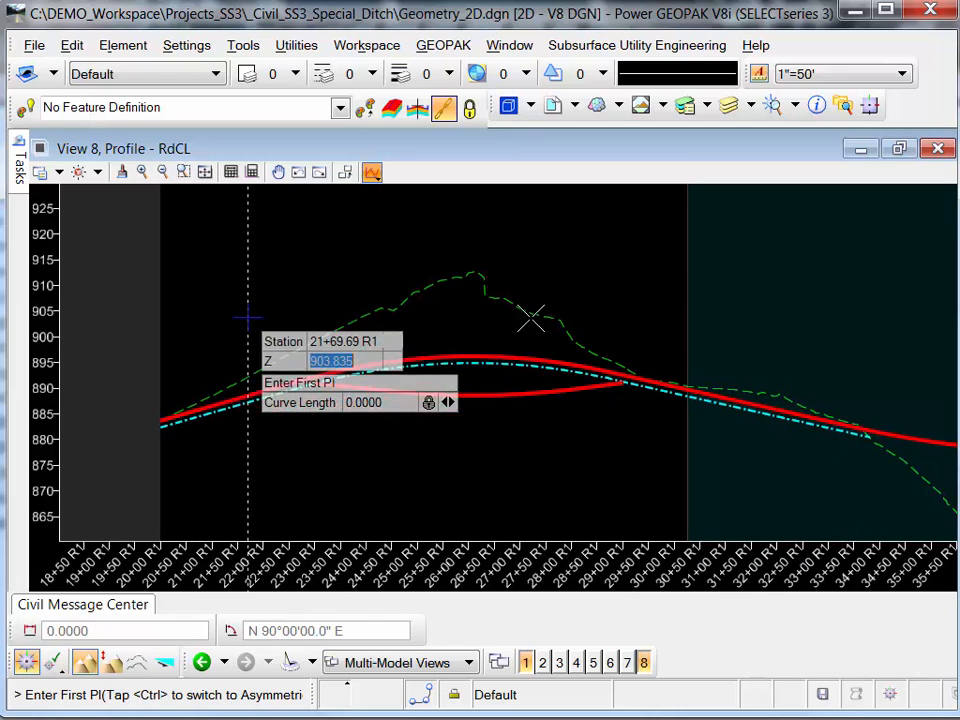
right_click(548, 450)
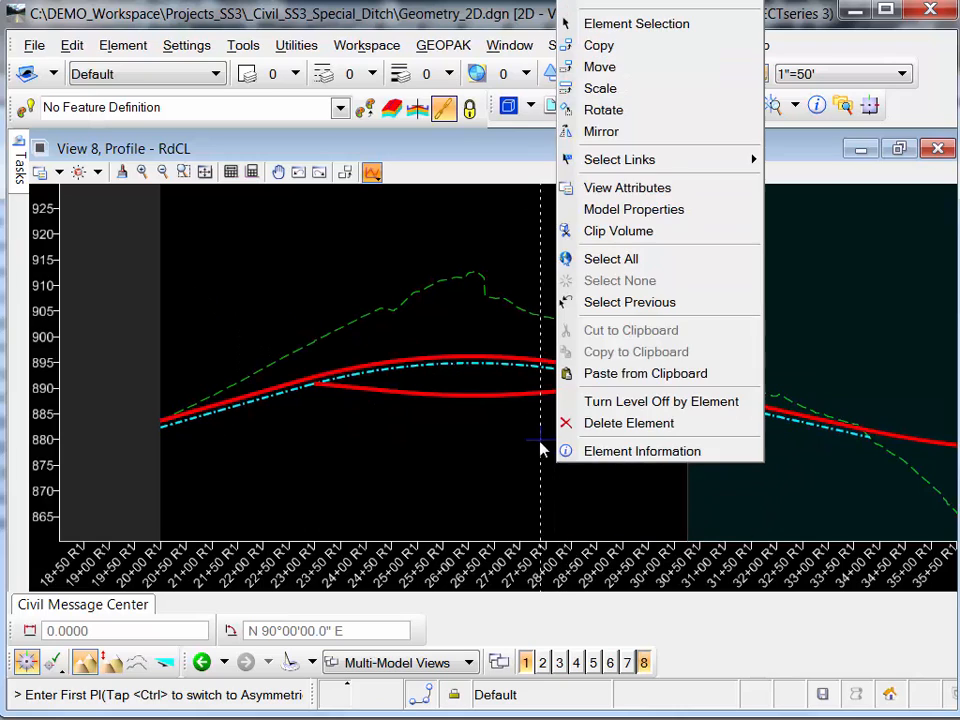
click(688, 24)
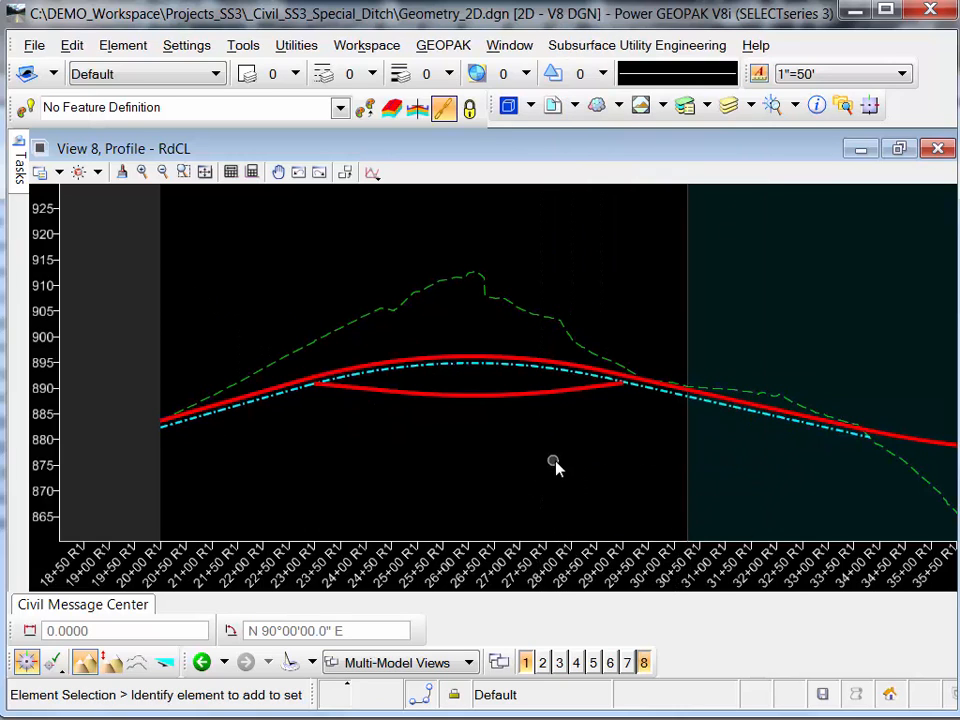
Apply the Linear element template Profile_Special_Ditch_R to the new special ditch profile and clear the selection
click(521, 398)
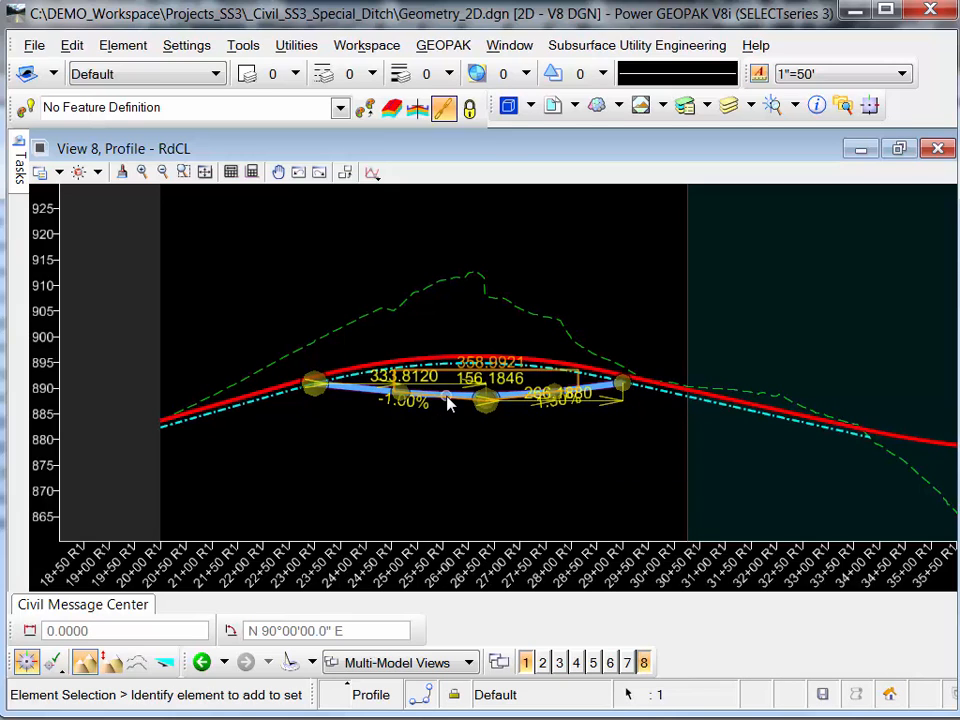
click(55, 75)
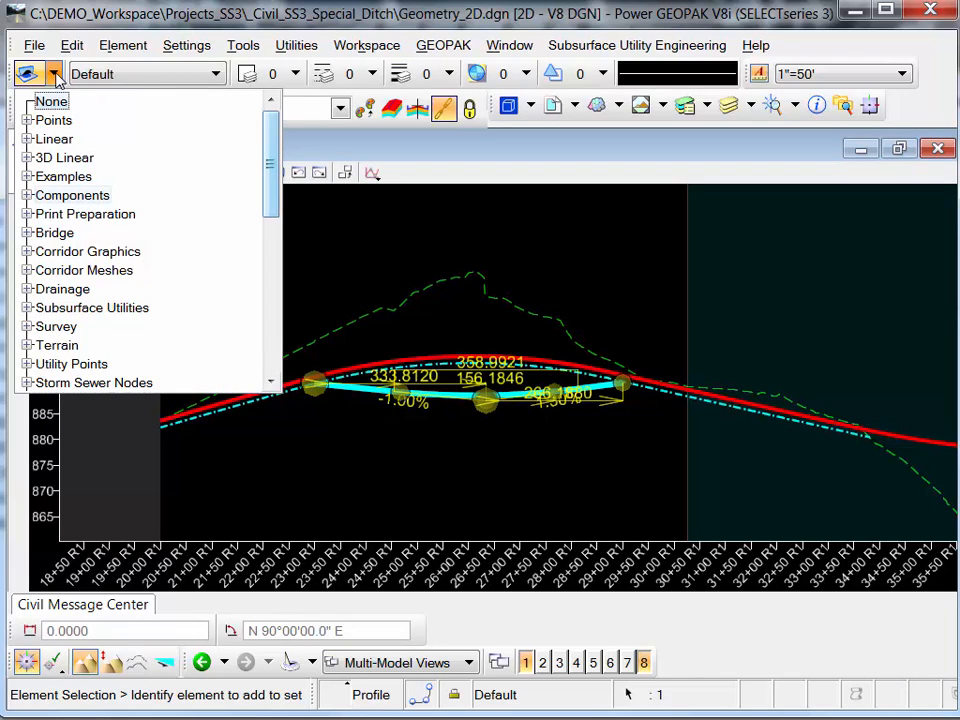
click(28, 140)
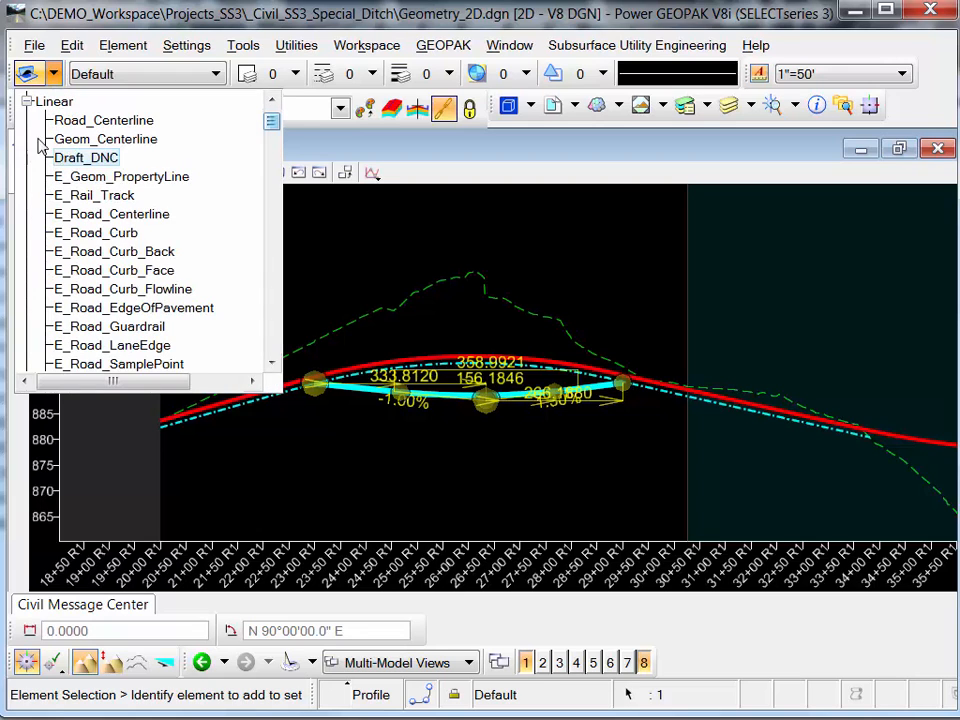
drag(271, 128, 269, 256)
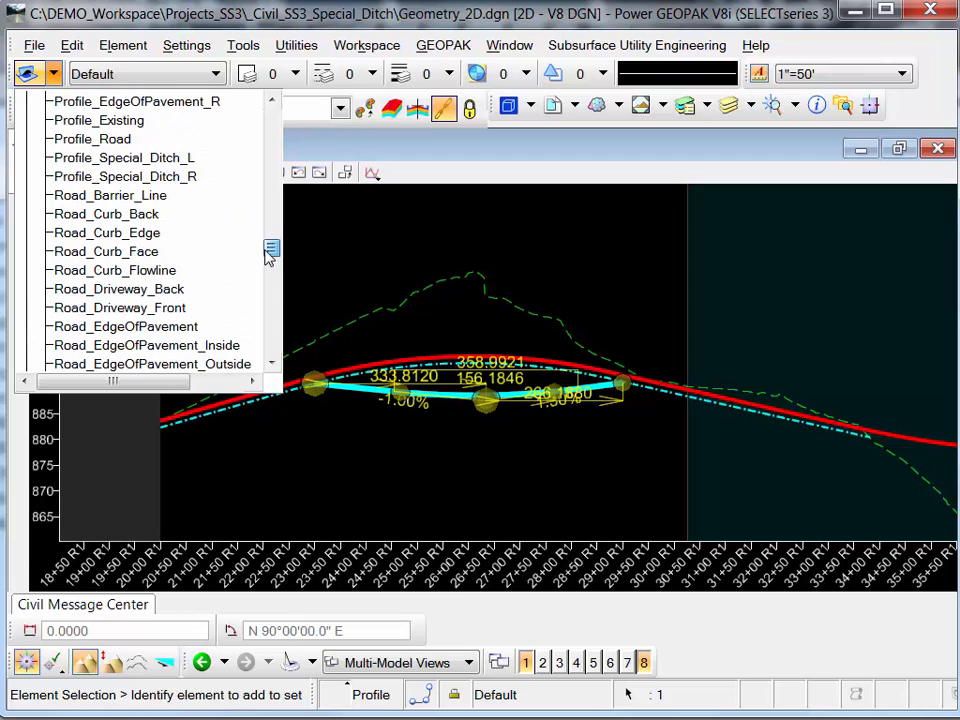
click(182, 180)
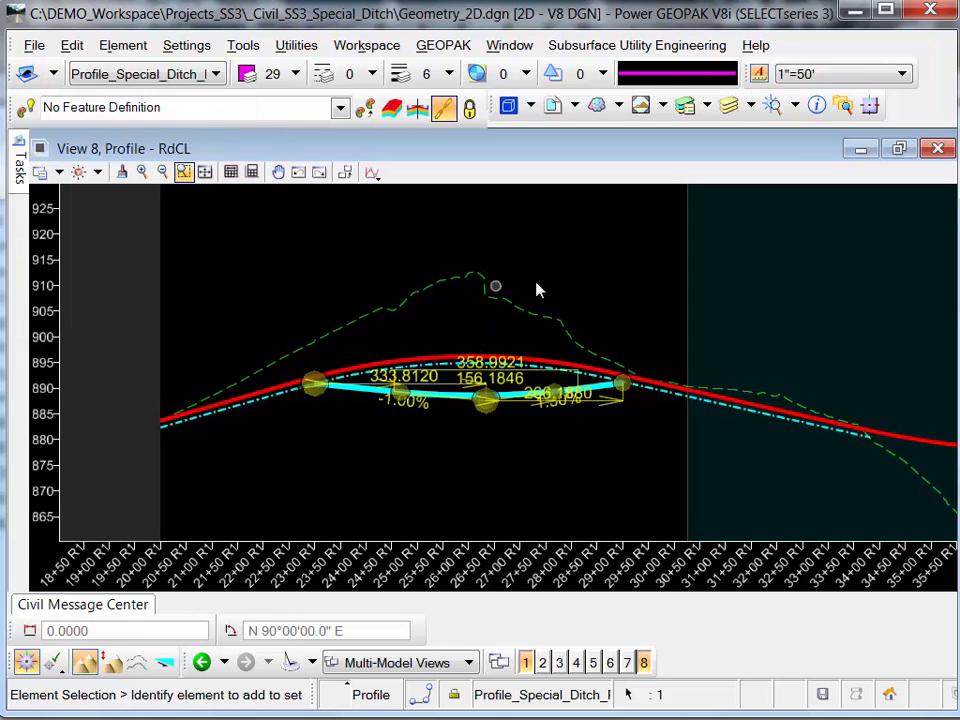
click(585, 459)
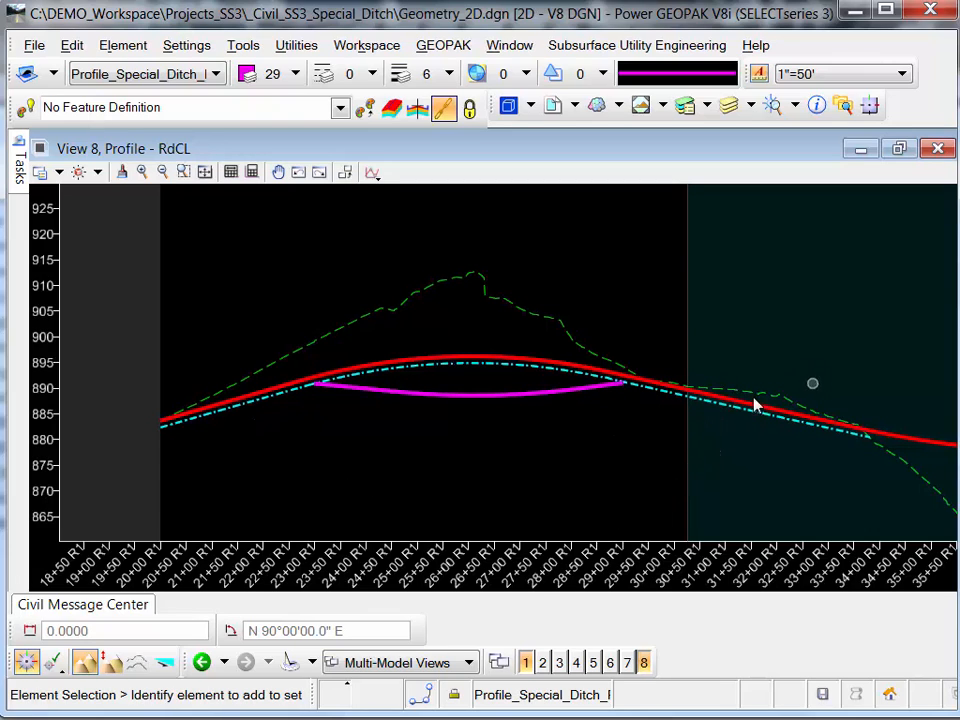
Delete the projected ditch foreslope profile beneath the mainline profile
click(520, 373)
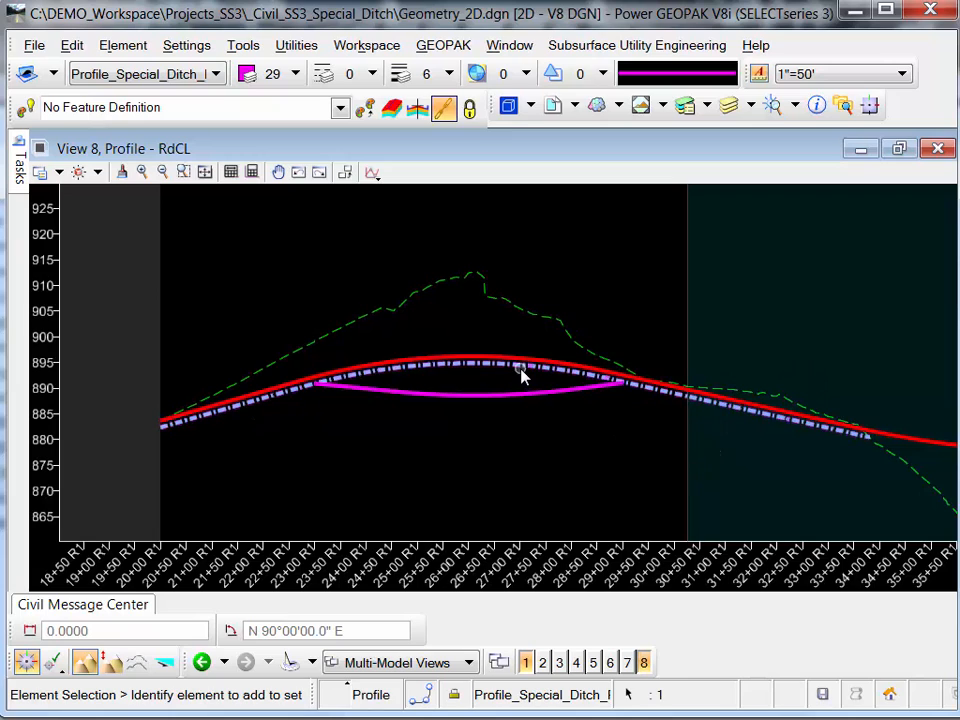
click(694, 359)
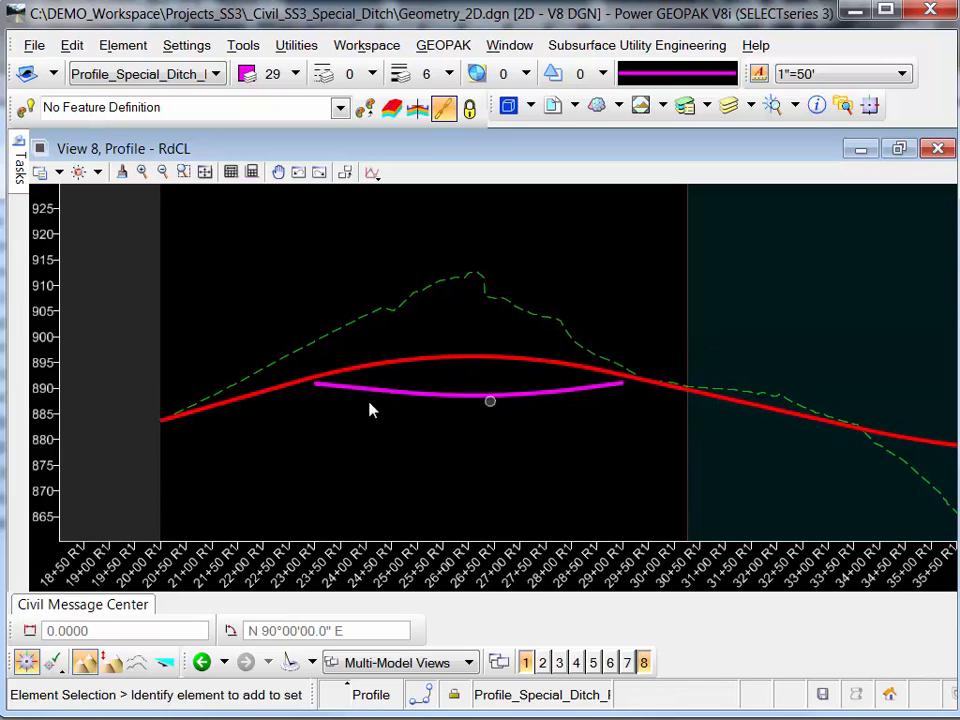
Set the feature name of the special ditch profile to SPDTRT in its properties and clear the selection
click(489, 399)
mouse_move(460, 400)
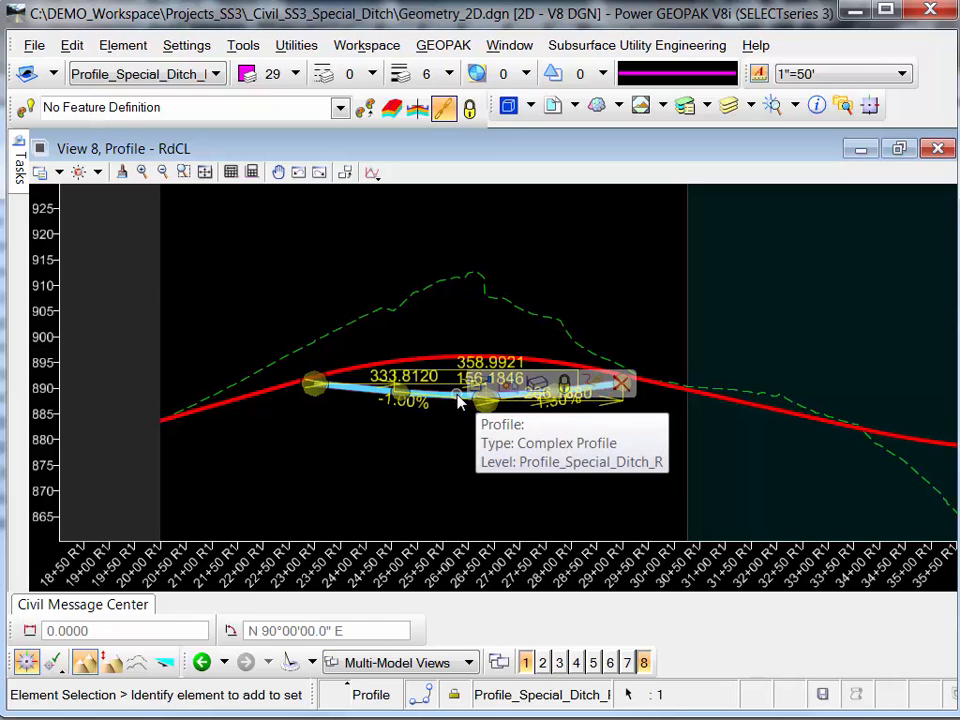
scroll(460, 400, up, 7)
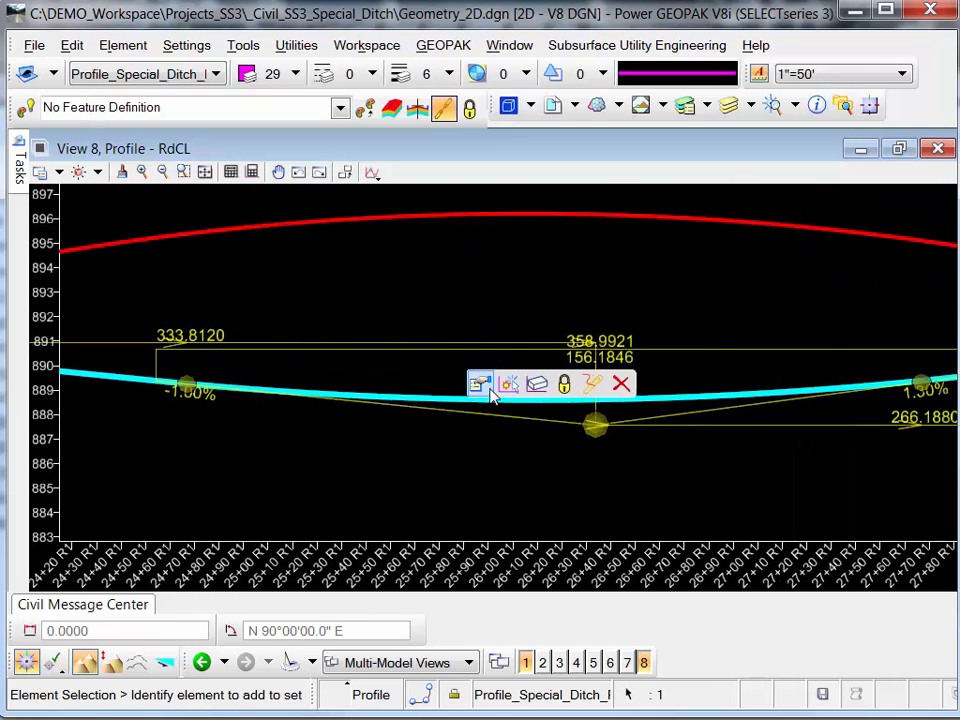
click(484, 388)
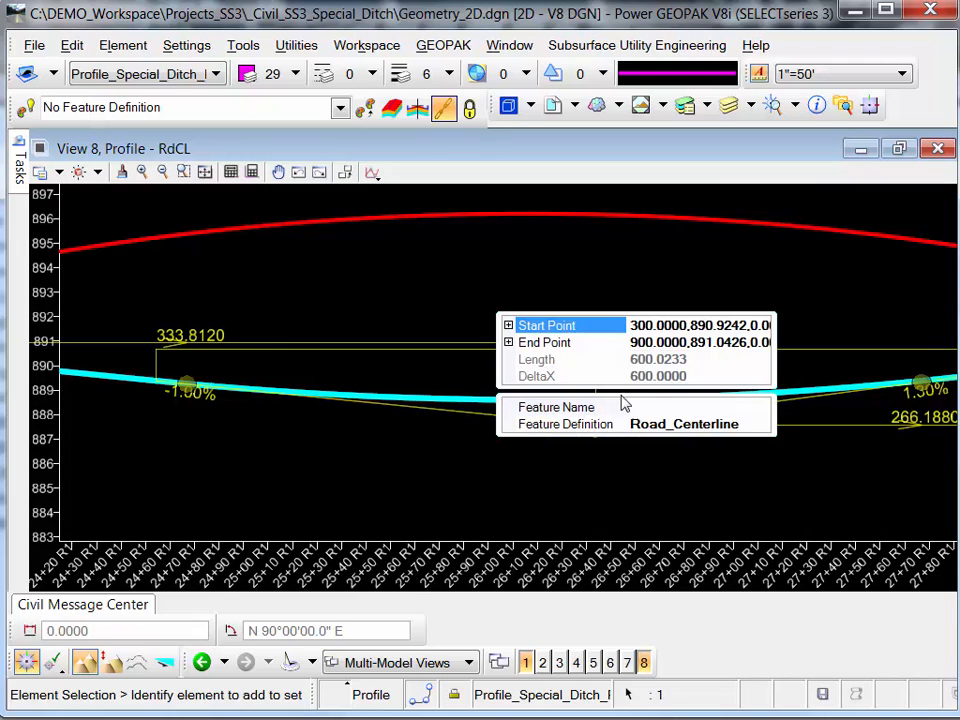
click(680, 406)
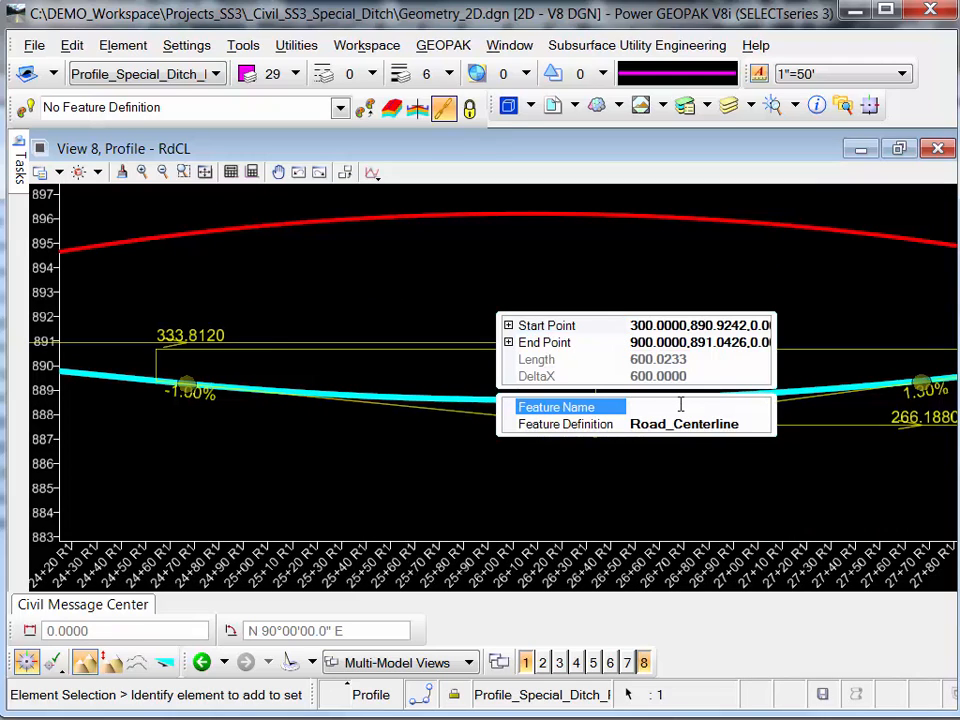
text(SPDTRT)
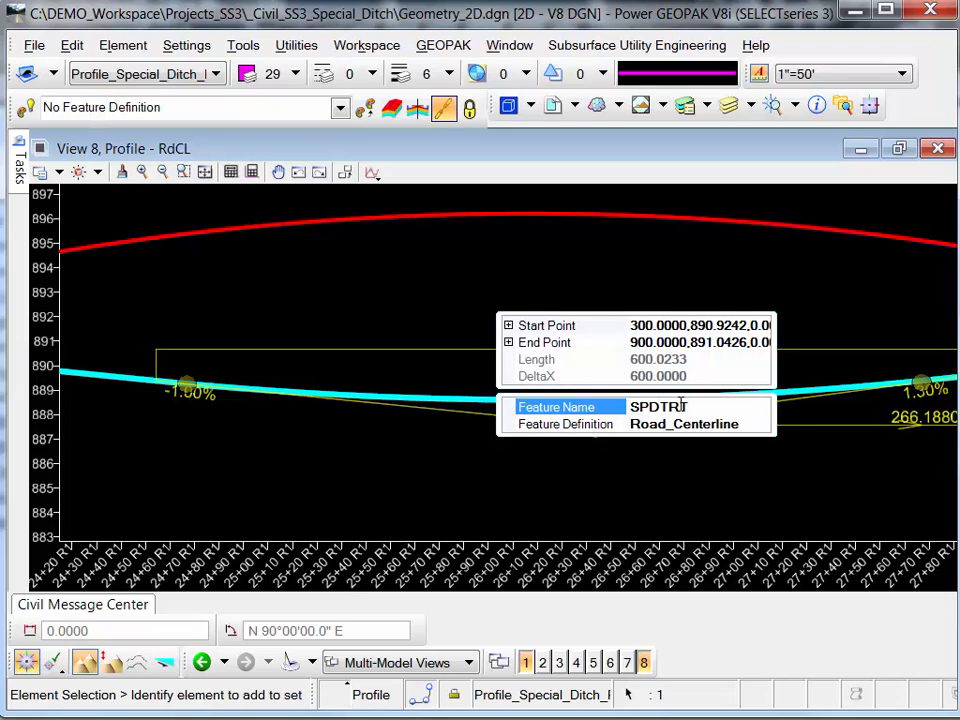
click(688, 497)
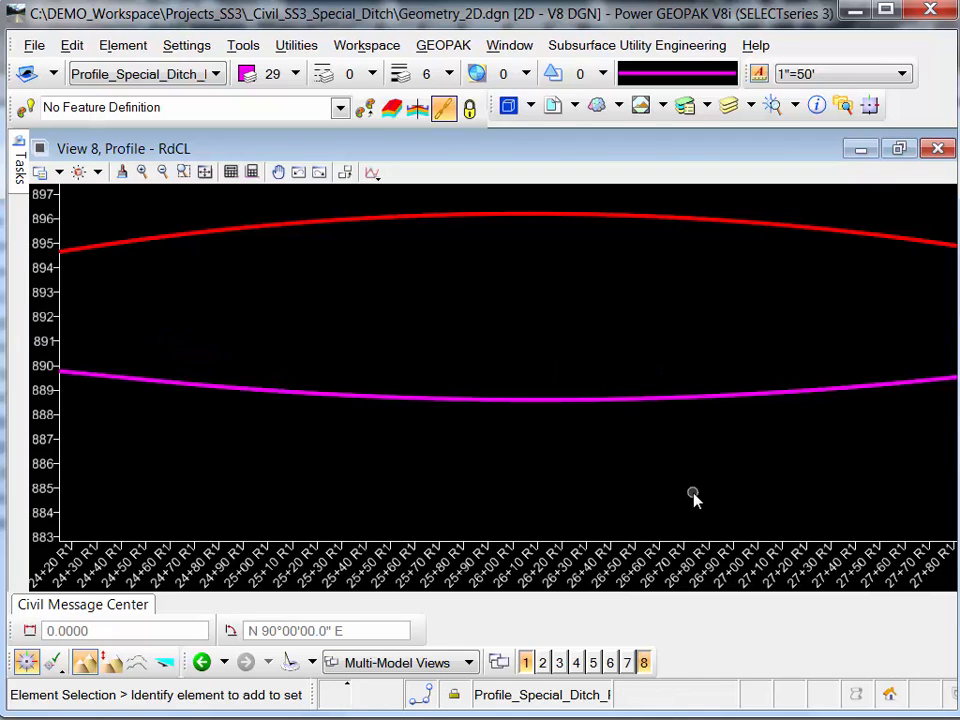
scroll(591, 456, down, 4)
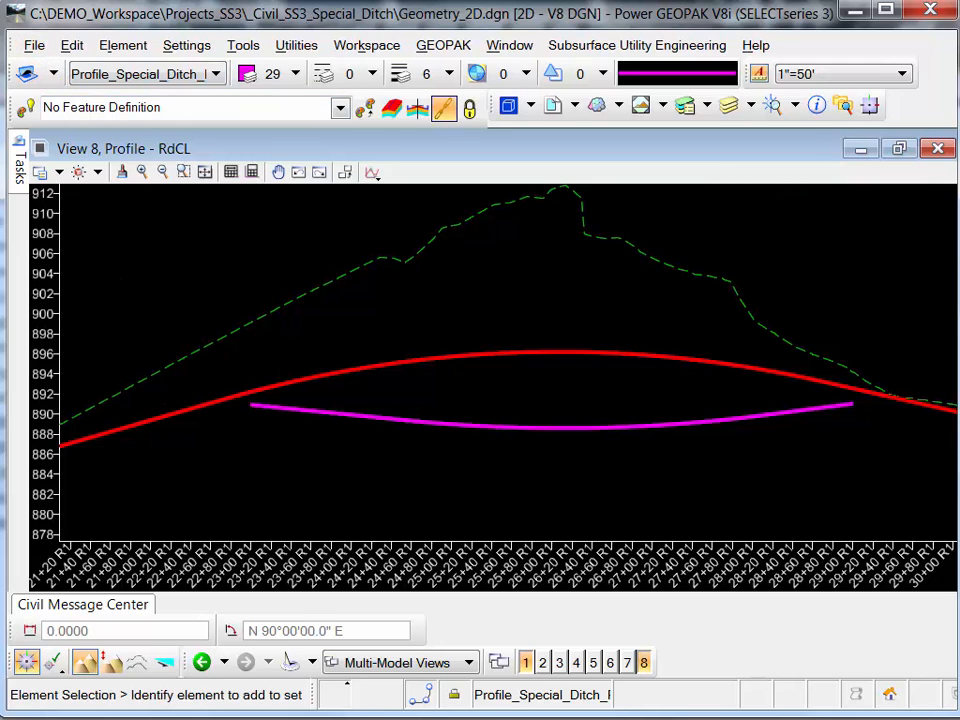
Close the profile view and exchange into the referenced corridor file Mainline_Road_2D.dgn by way of the right ditch foreslope line
click(932, 148)
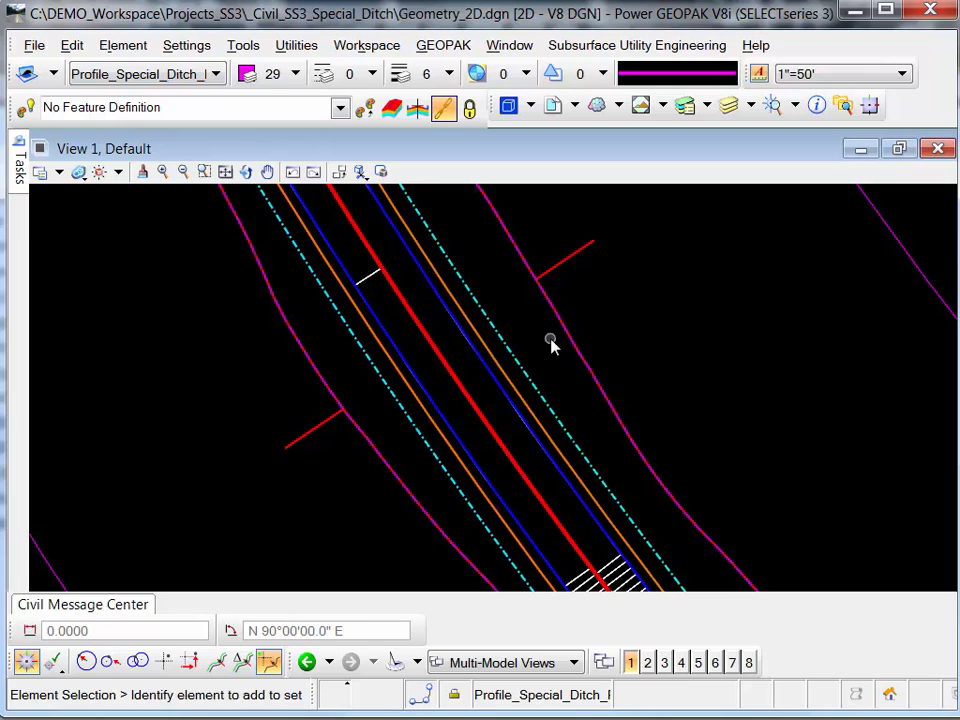
click(494, 327)
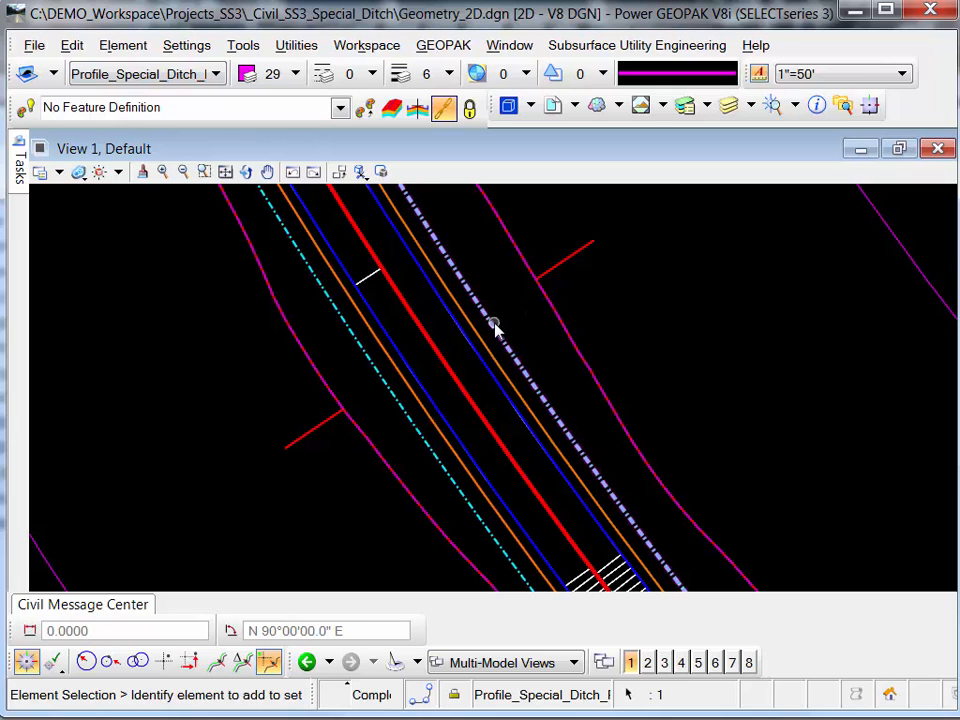
right_click(496, 327)
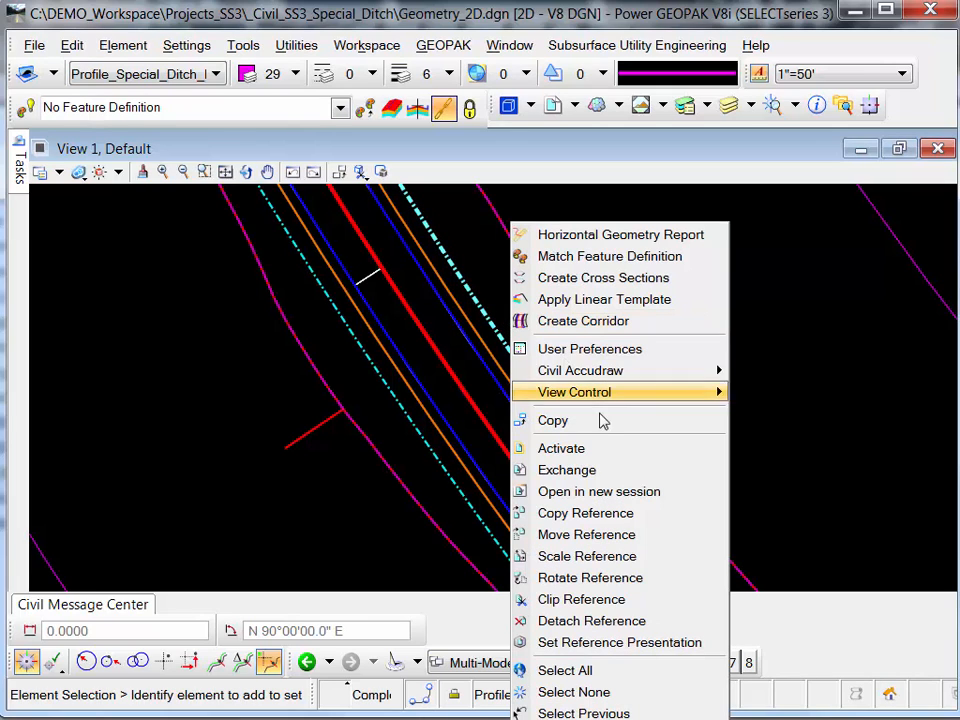
click(580, 471)
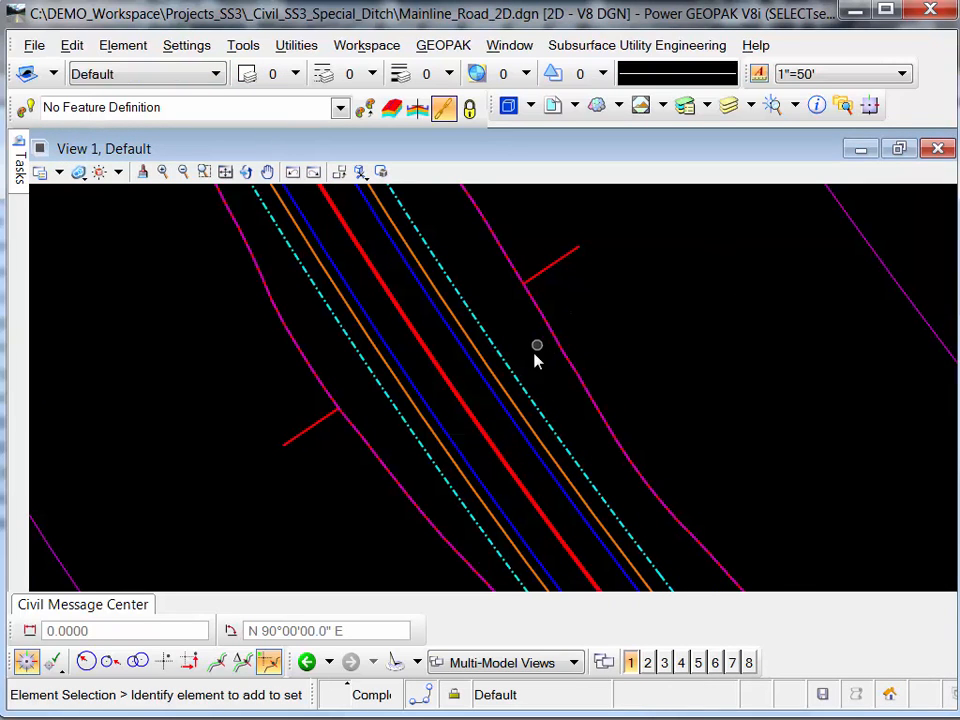
Start creating a corridor point control and pick the mainline corridor as its target
scroll(536, 360, down, 5)
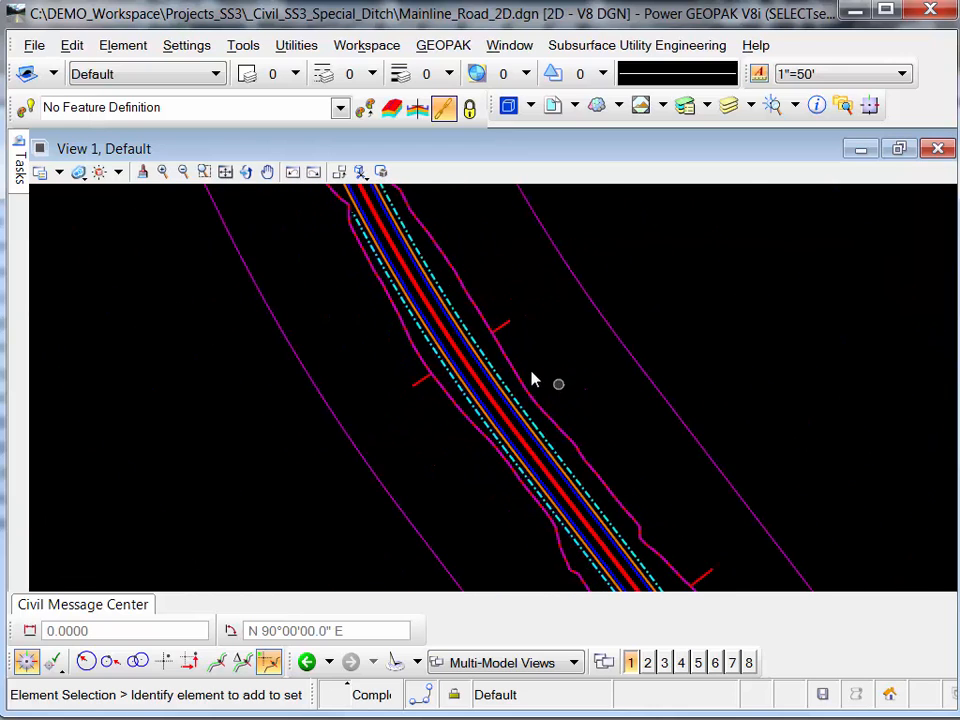
scroll(523, 375, up, 2)
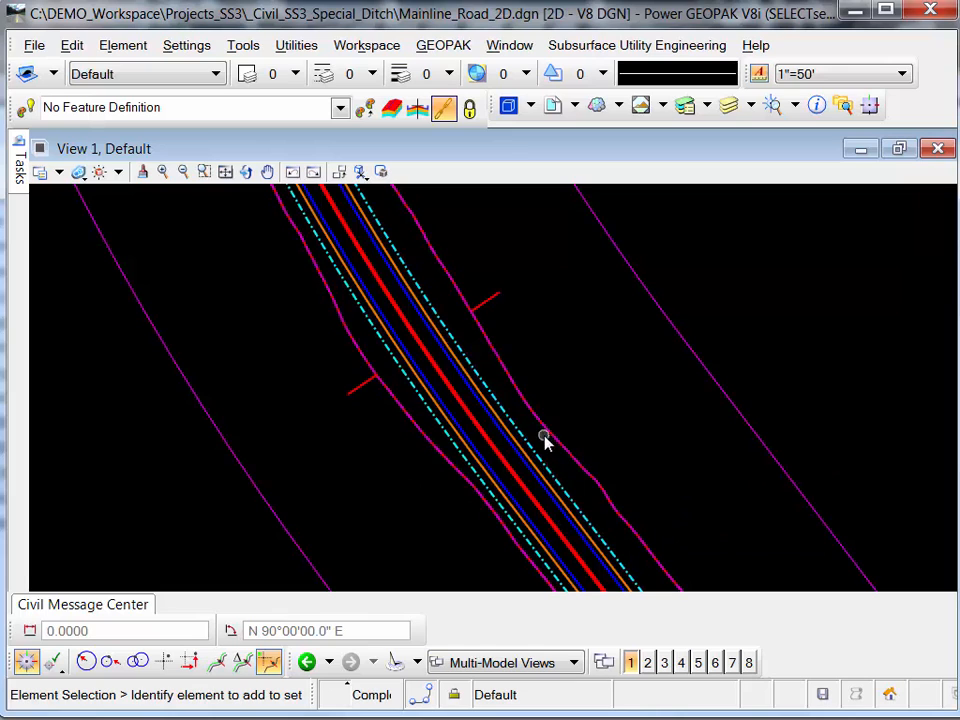
scroll(544, 431, down, 1)
middle_drag(621, 501, 572, 371)
scroll(567, 465, up, 3)
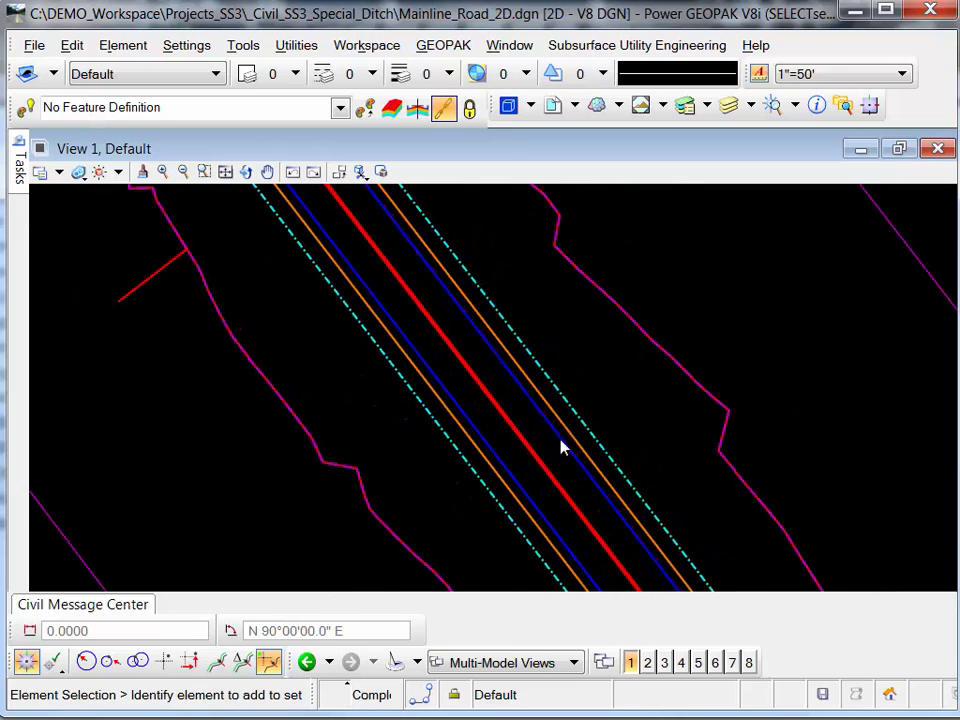
mouse_move(18, 160)
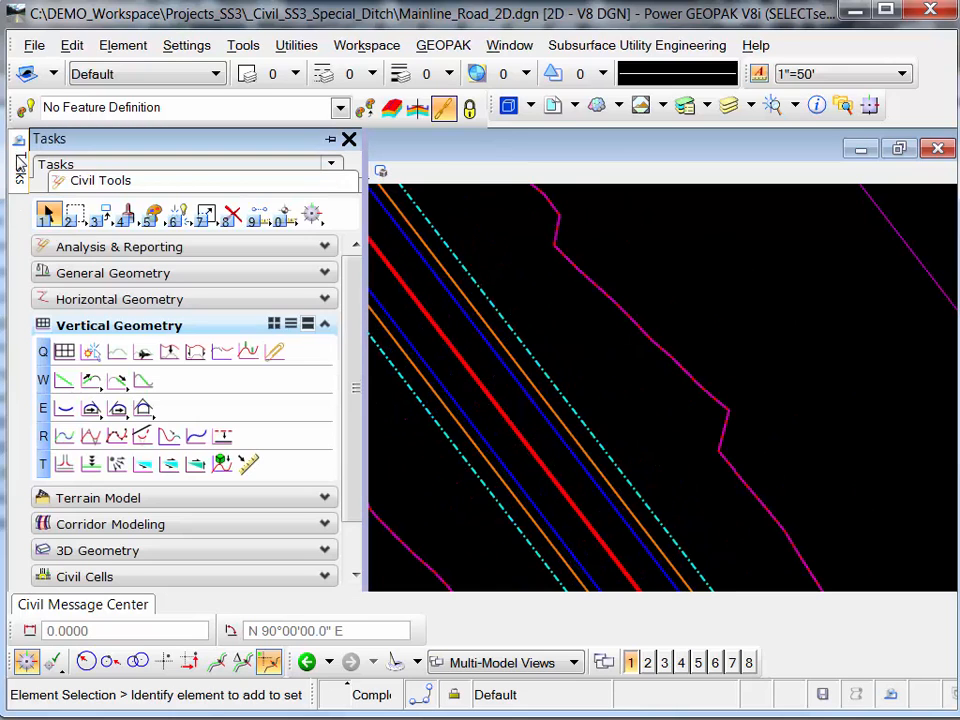
click(141, 527)
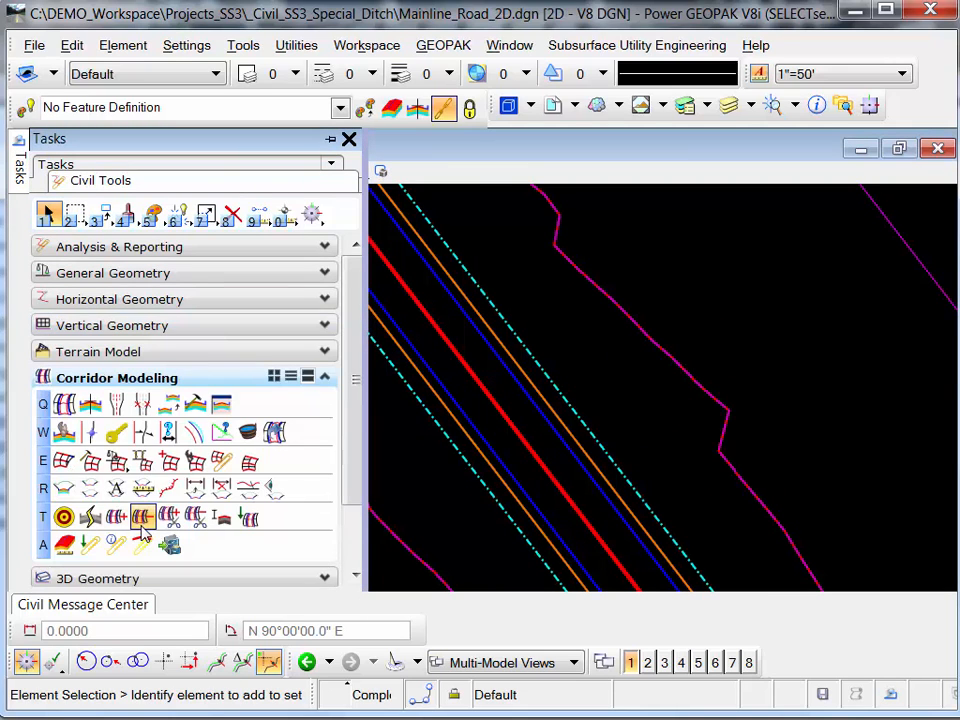
click(90, 432)
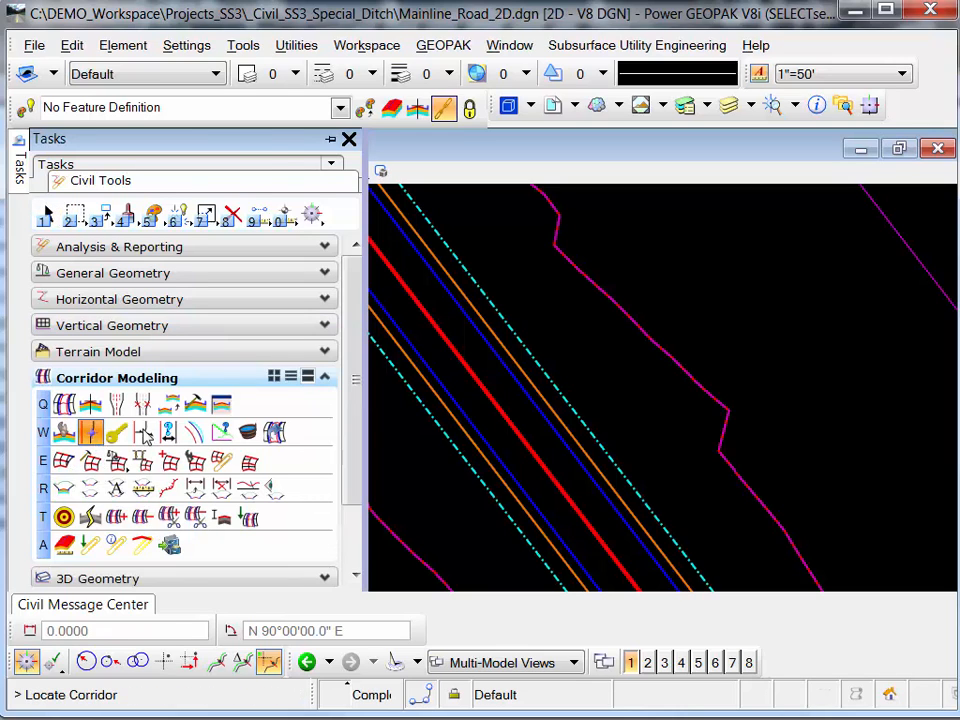
click(668, 350)
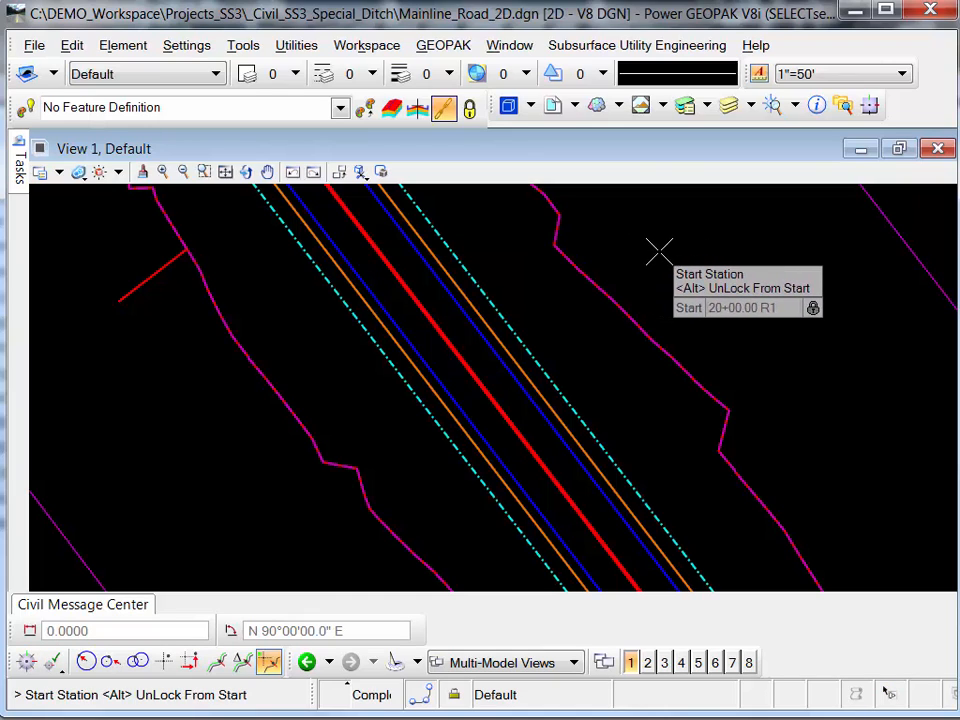
Lock the point control to the corridor's start and end stations and accept SpDtRt as the control description
click(659, 251)
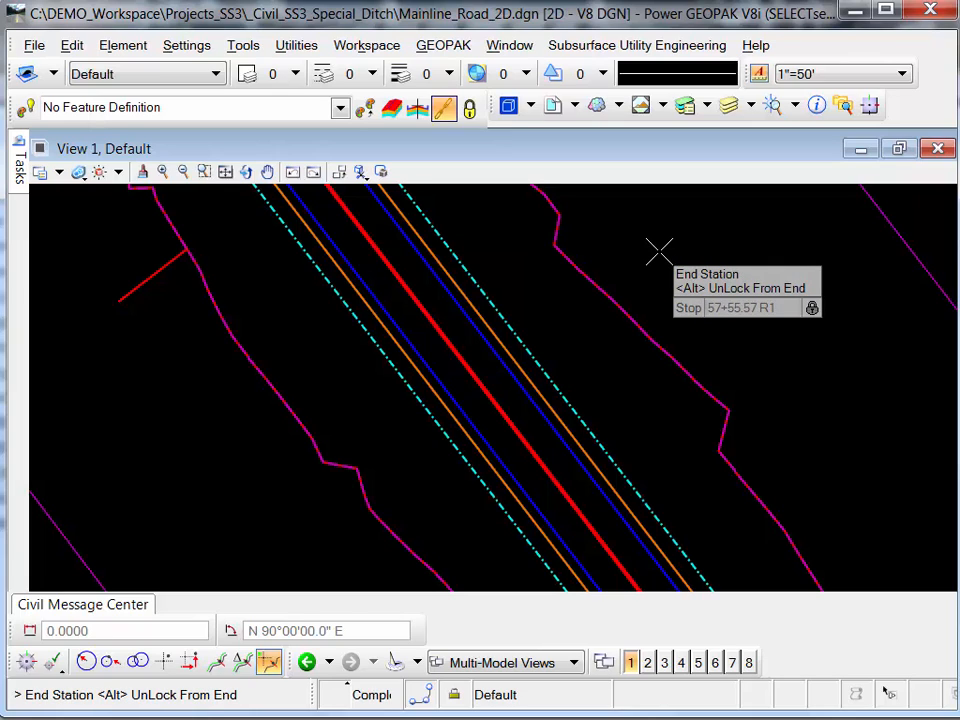
click(662, 257)
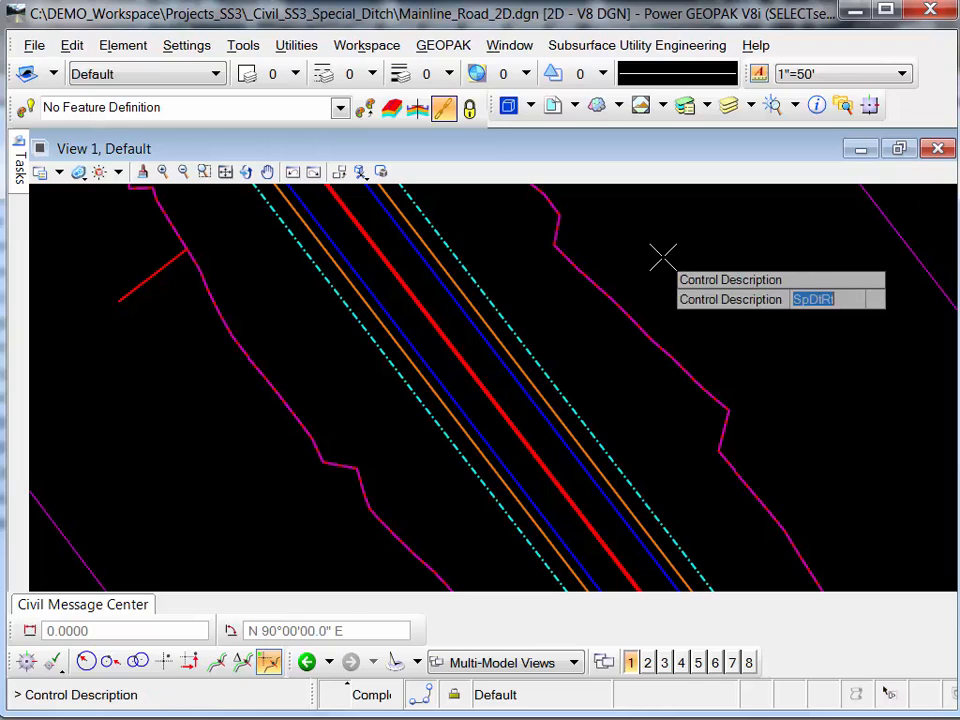
click(613, 244)
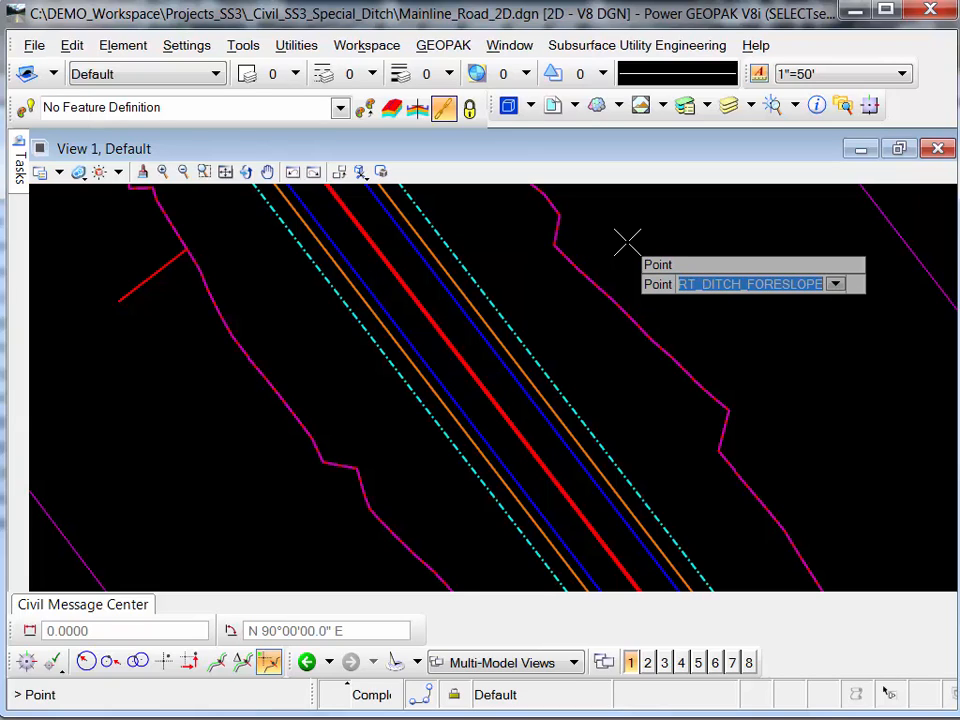
Choose RT_DITCH_FORESLOPE as the template point governed by the point control
key(Down)
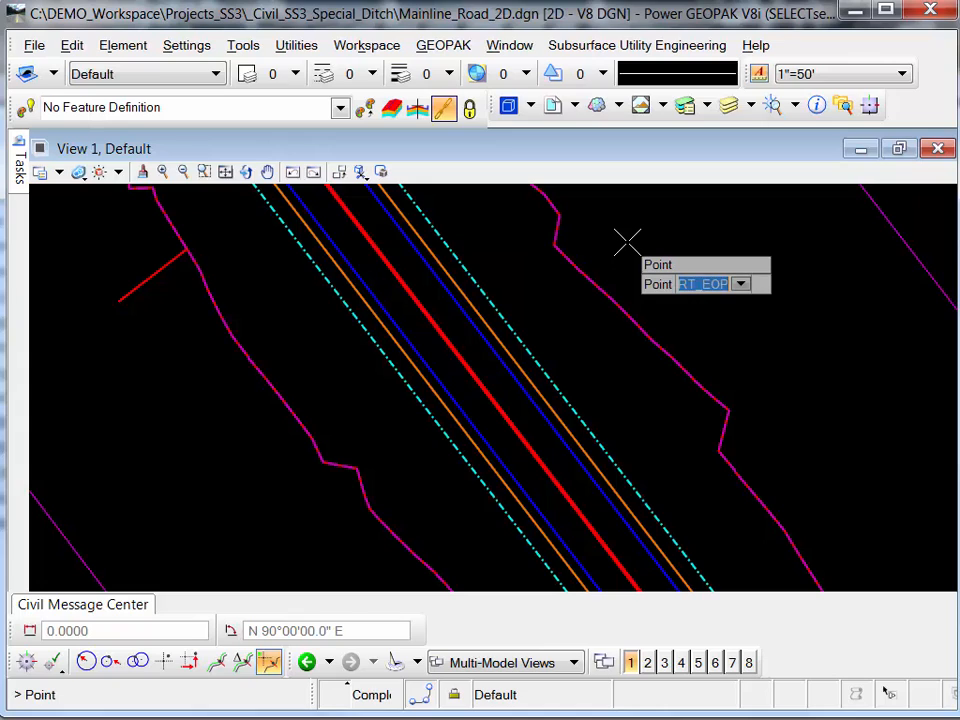
key(Down)
key(Up)
key(Up)
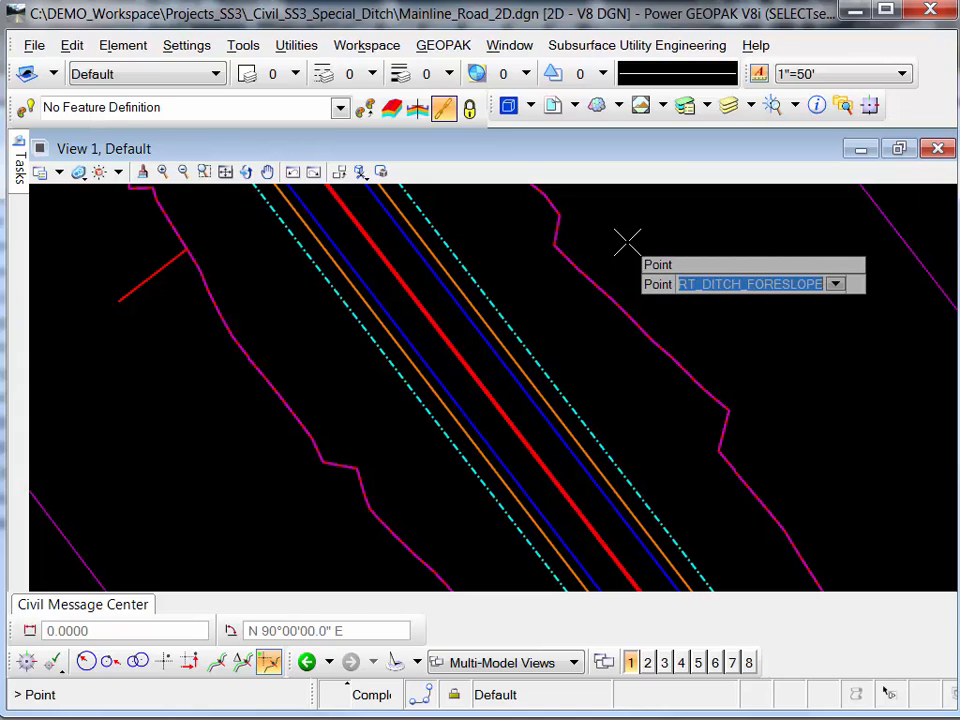
key(Up)
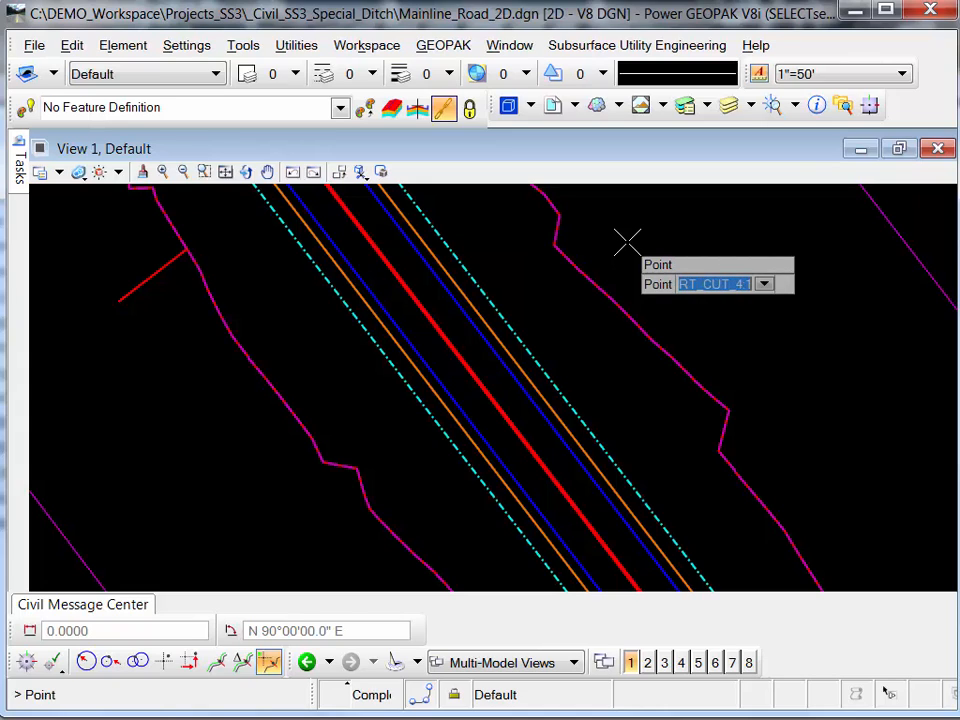
key(Down)
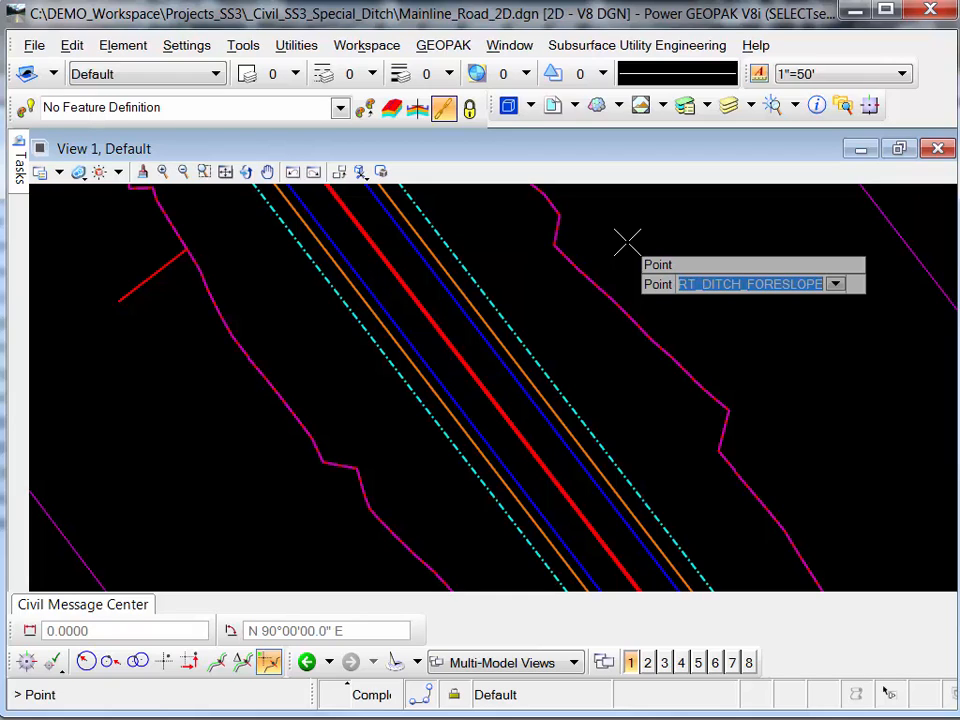
key(l)
key(Down)
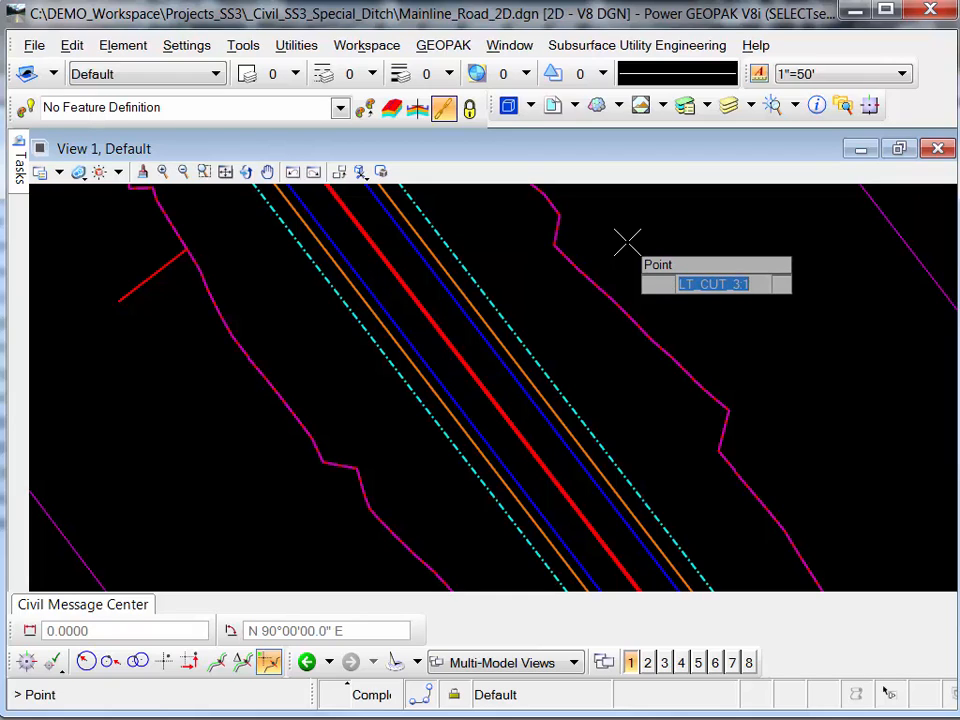
key(r)
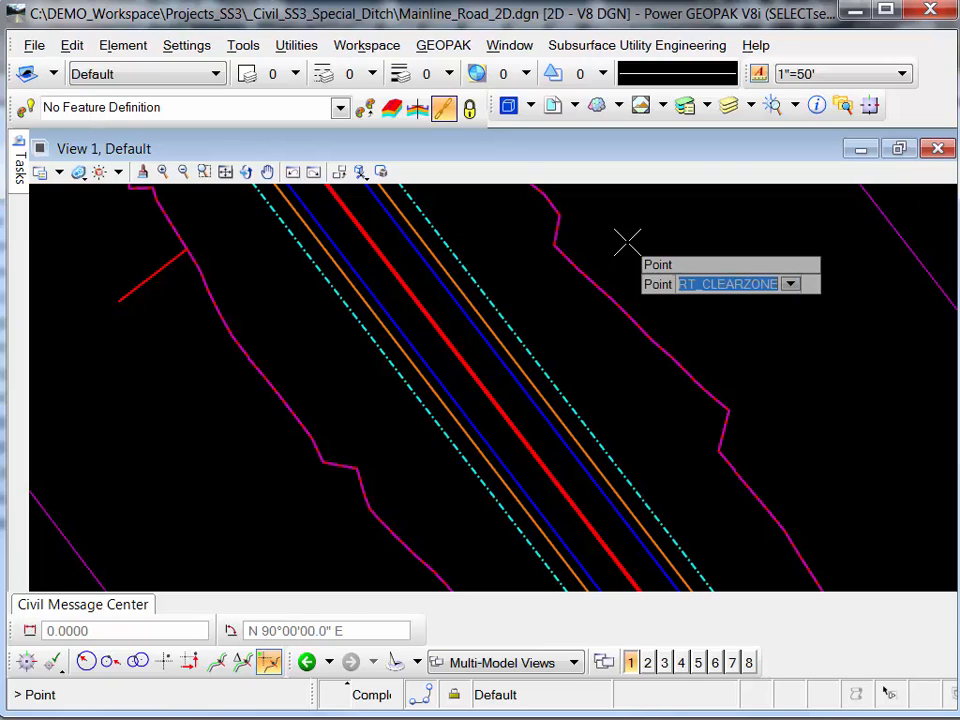
key(Down)
key(Down)
key(Down)
key(Down)
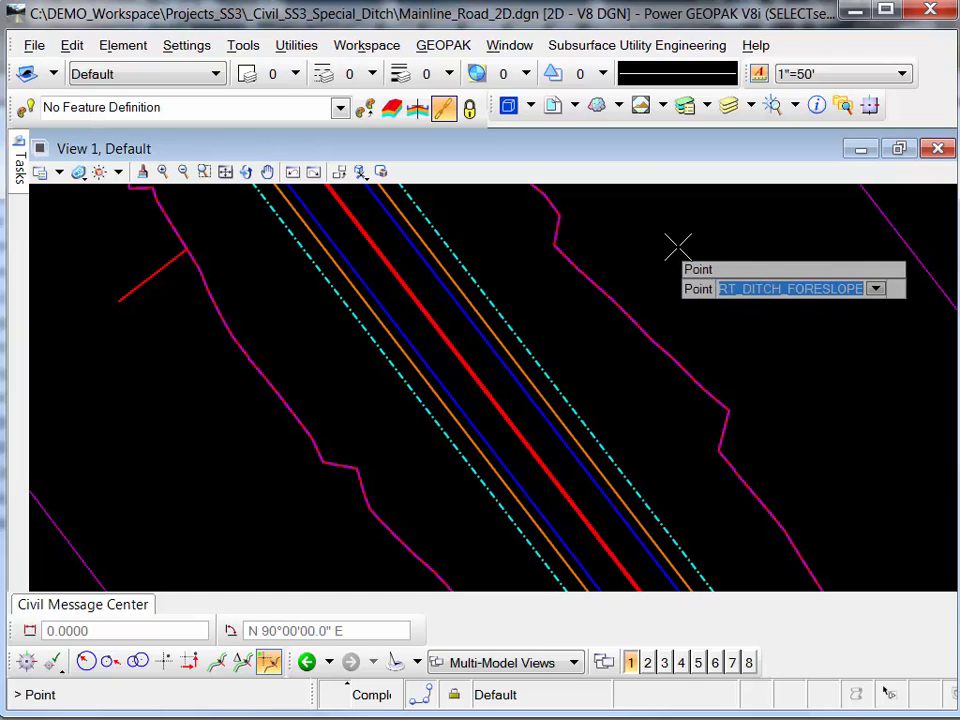
key(Return)
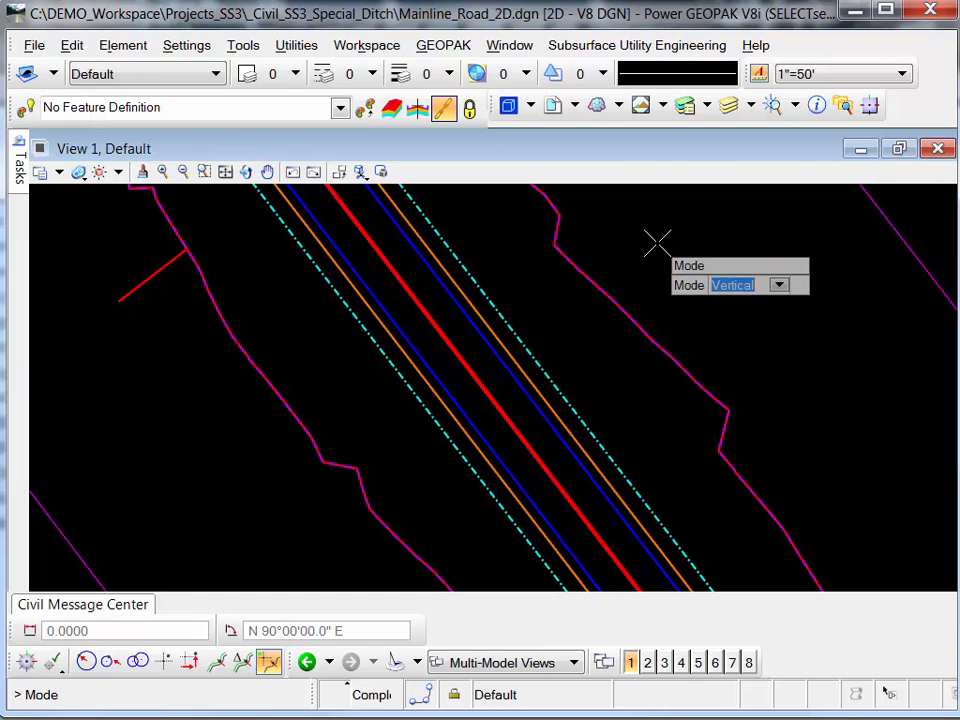
Use Vertical mode with Linear Geometry control, taking RdCL as the plan element and SPDTRT as the profile element
key(Return)
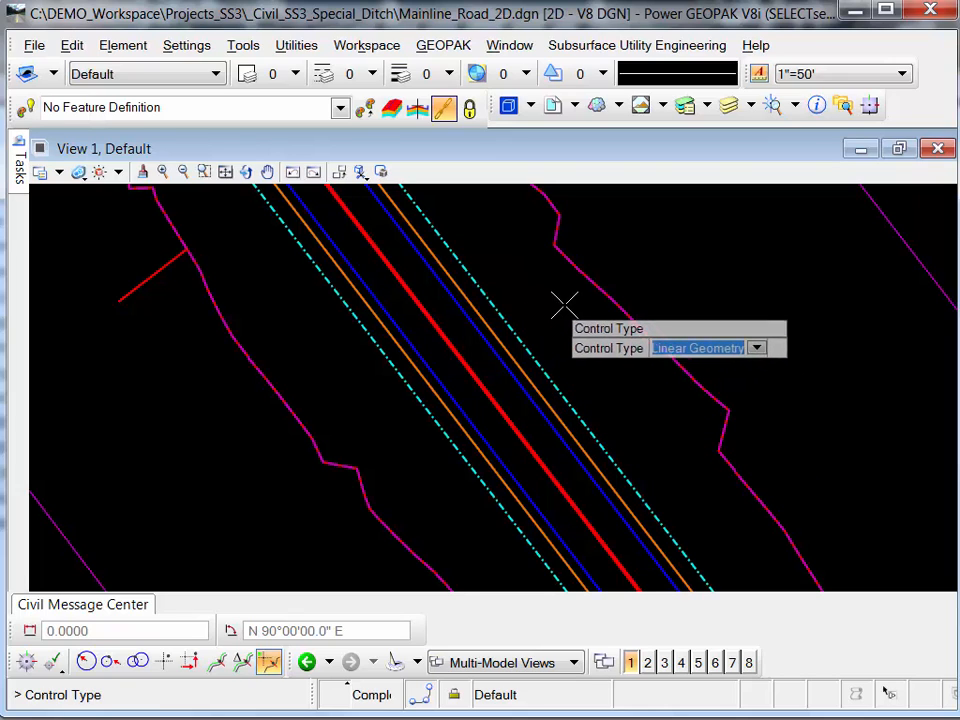
click(561, 304)
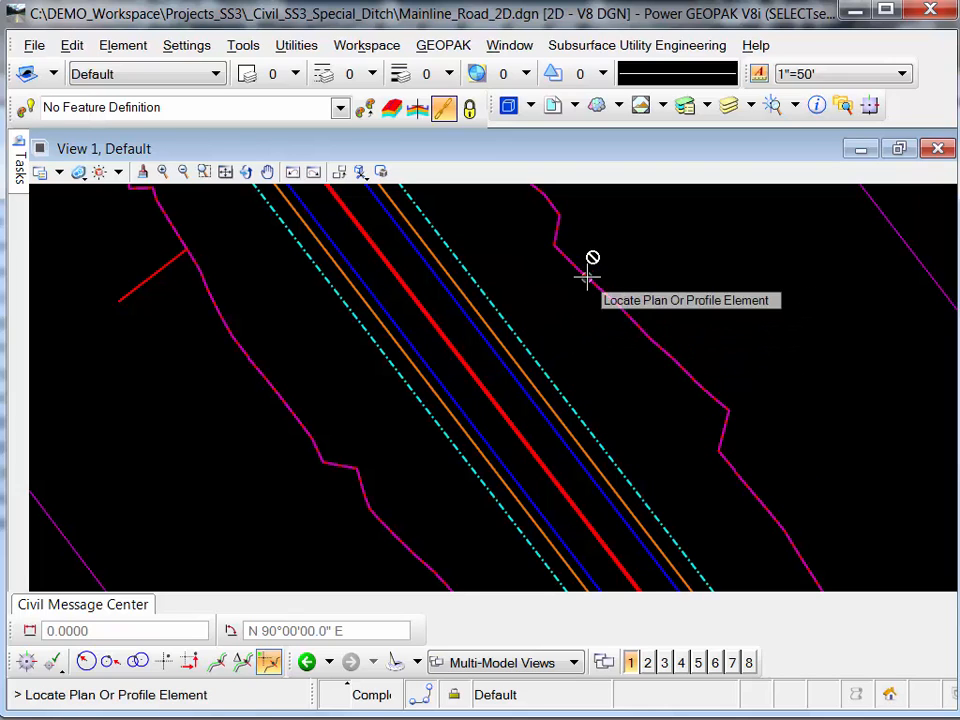
click(501, 406)
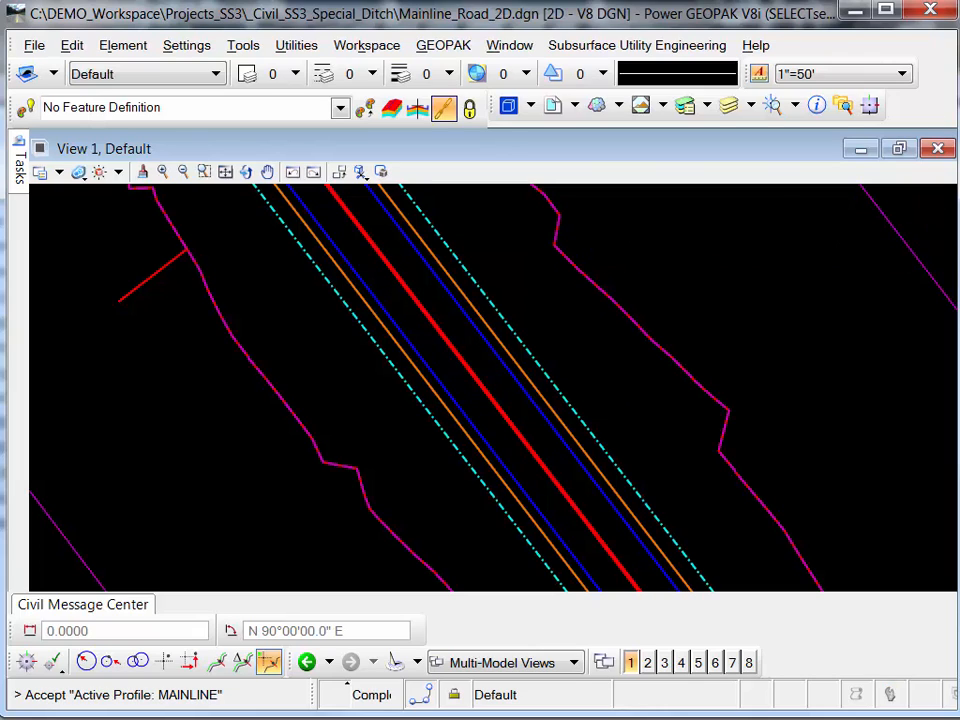
drag(709, 126, 563, 104)
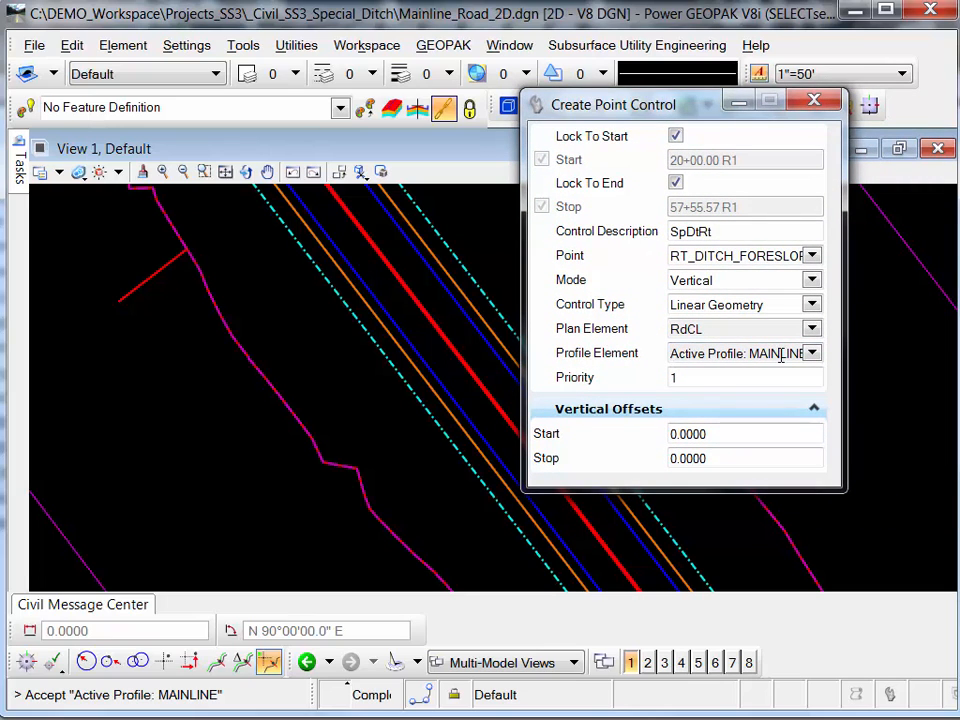
click(812, 354)
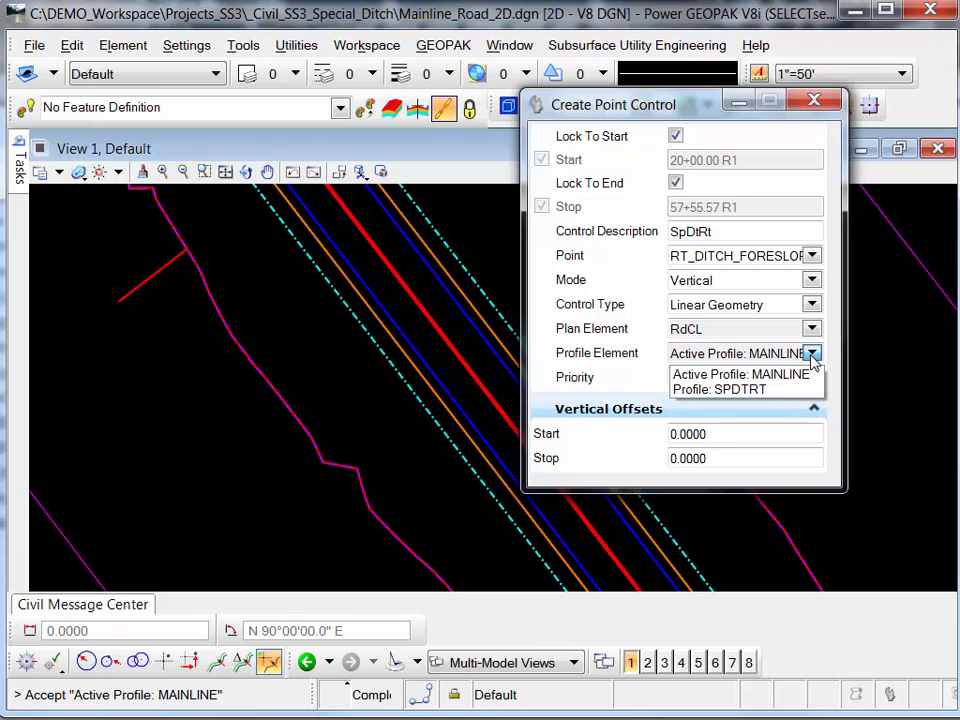
click(746, 390)
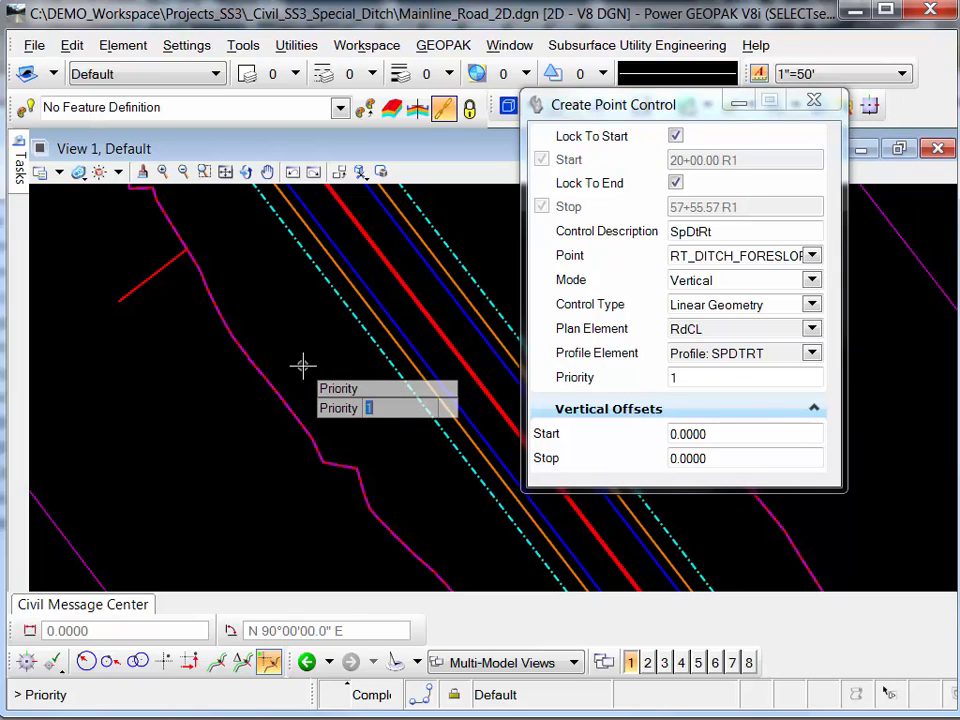
Create the point control with priority 1 and start and stop vertical offsets of 0.0000, then close its settings
key(Return)
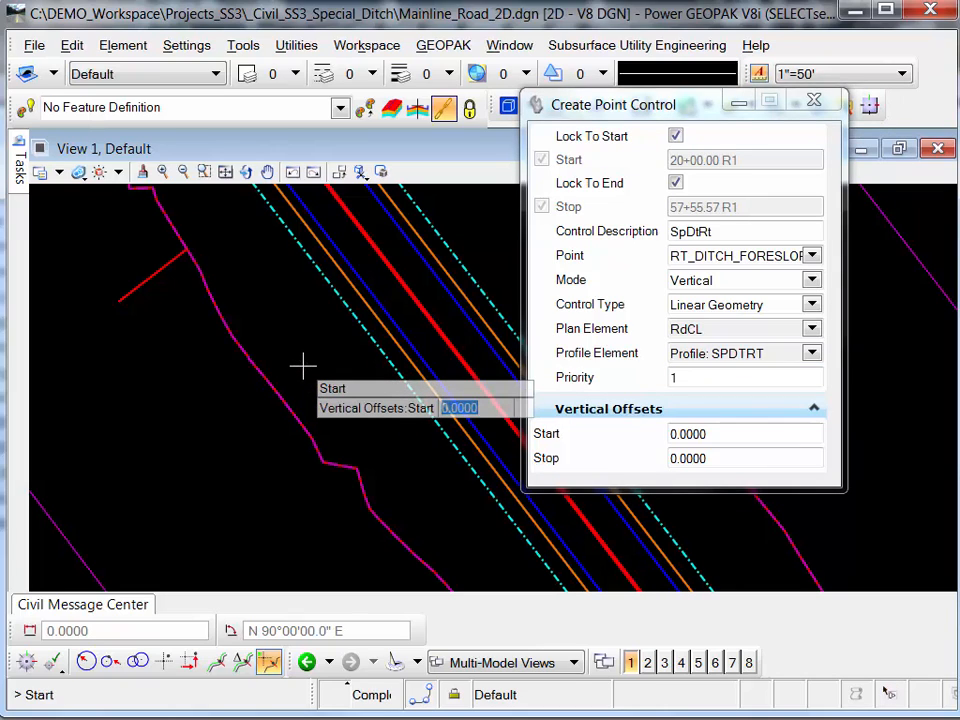
key(Return)
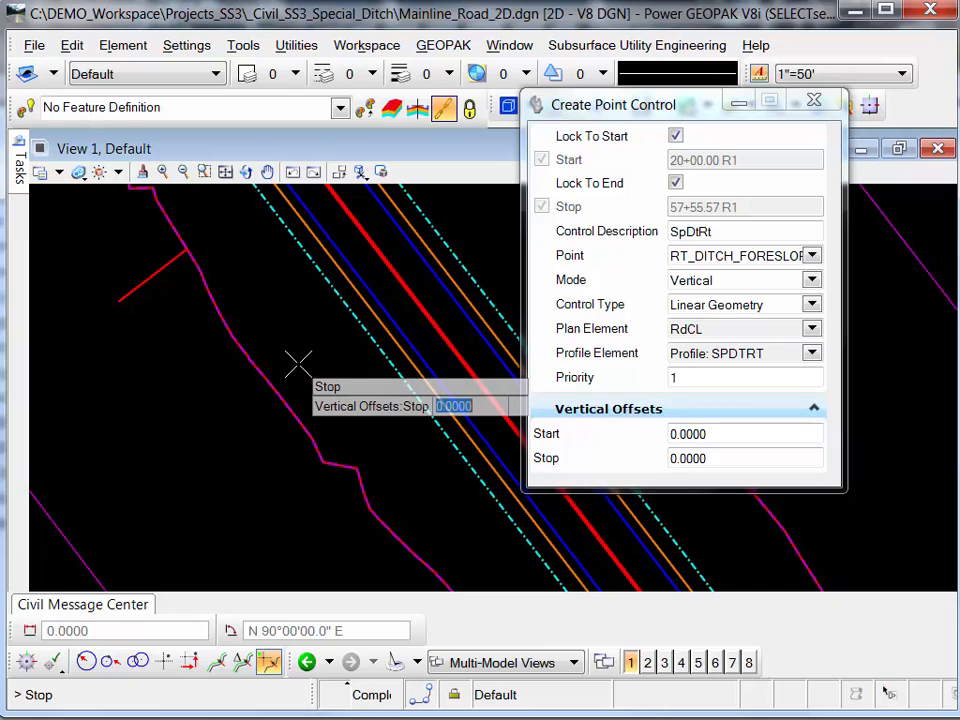
key(Return)
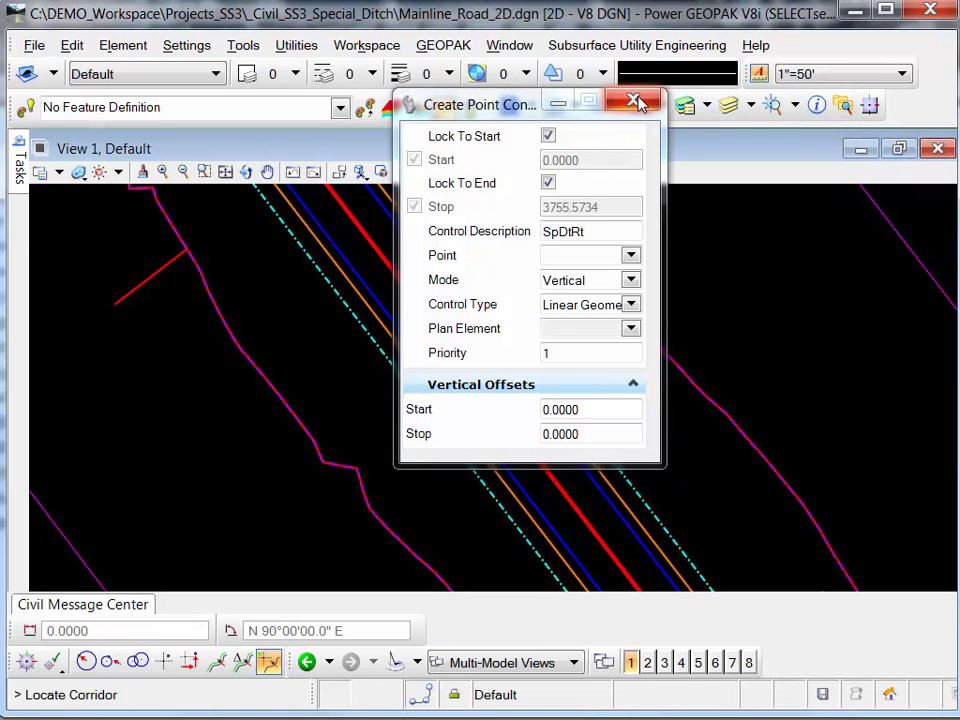
click(640, 102)
Open a cross section view of the mainline corridor in View 8
scroll(664, 386, down, 4)
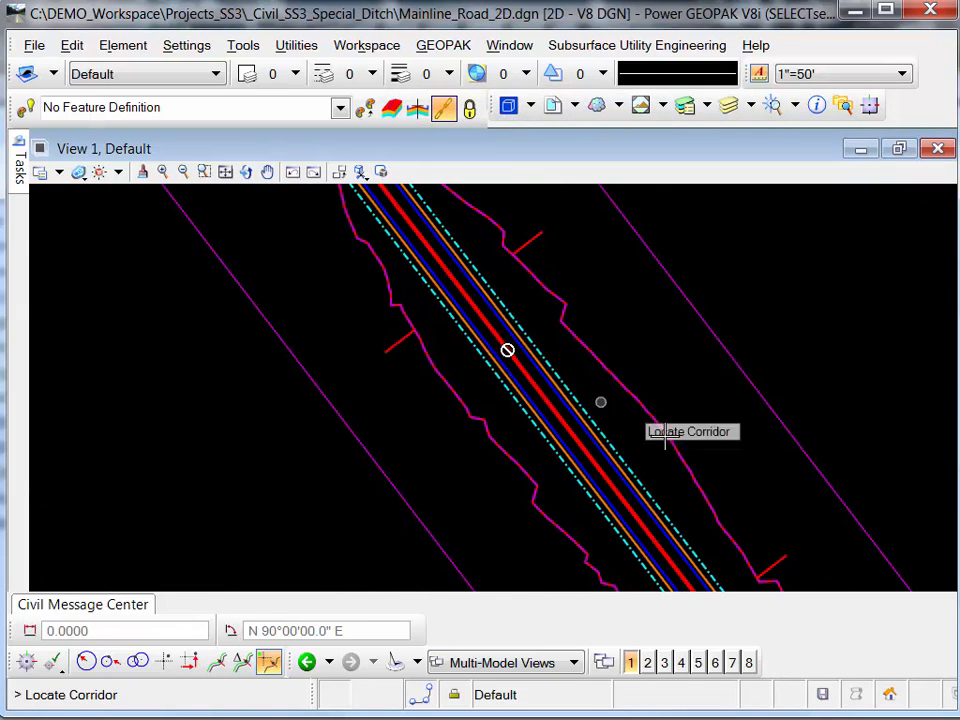
middle_drag(664, 440, 529, 377)
scroll(484, 365, down, 2)
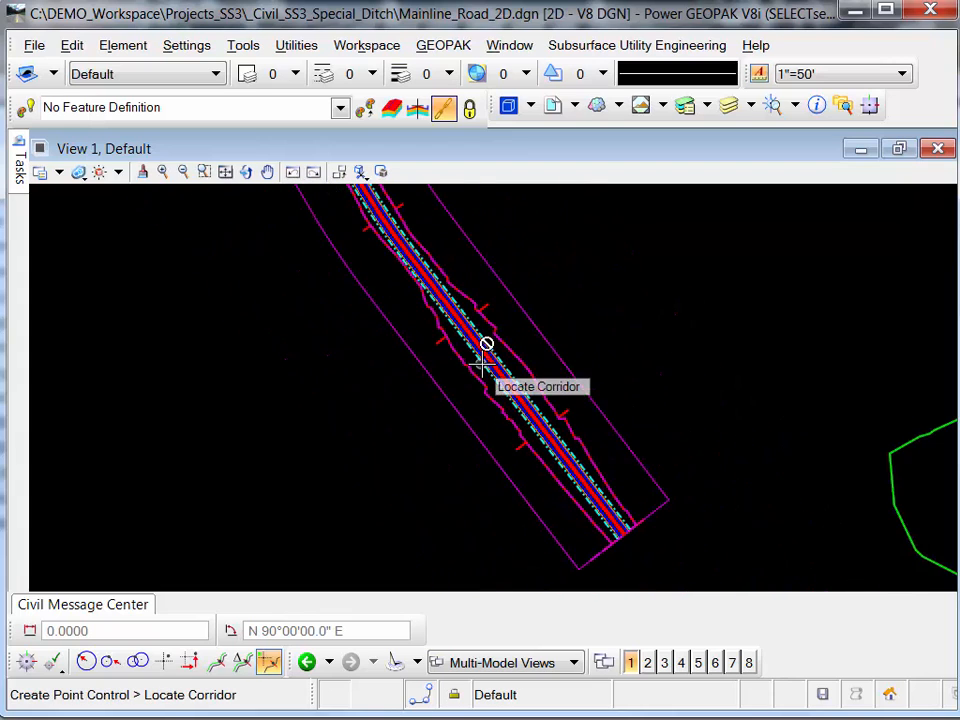
scroll(486, 366, up, 3)
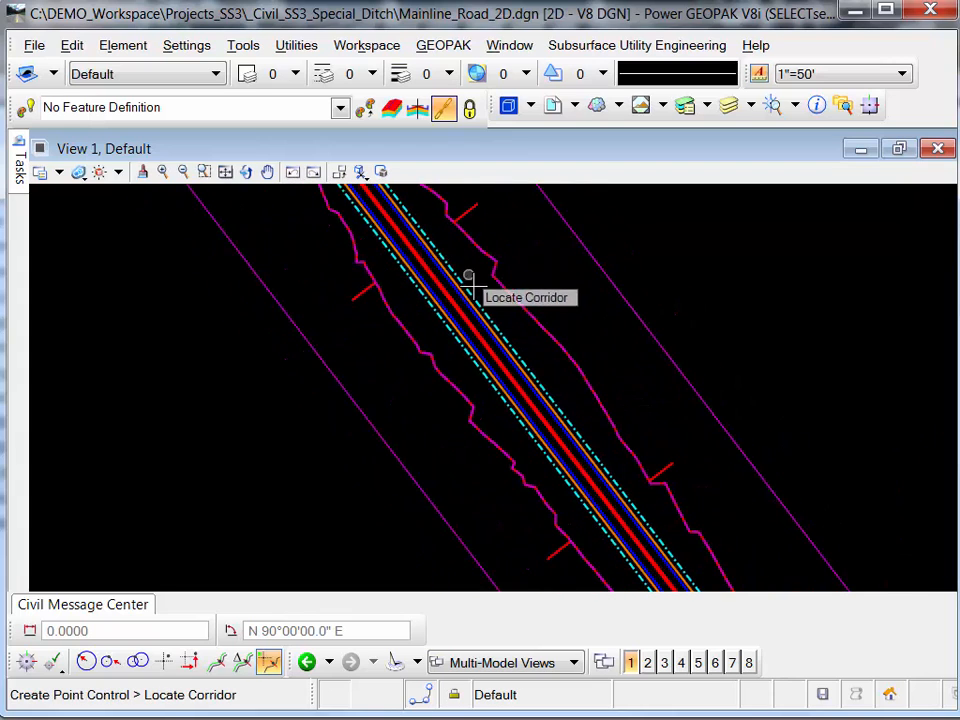
scroll(497, 326, up, 2)
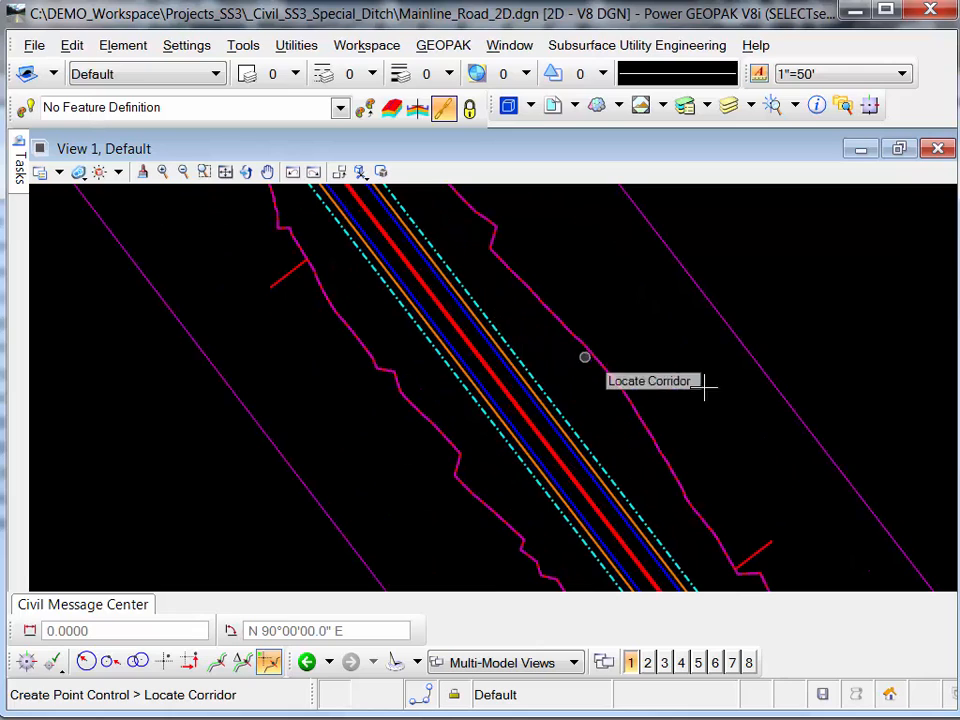
mouse_move(19, 165)
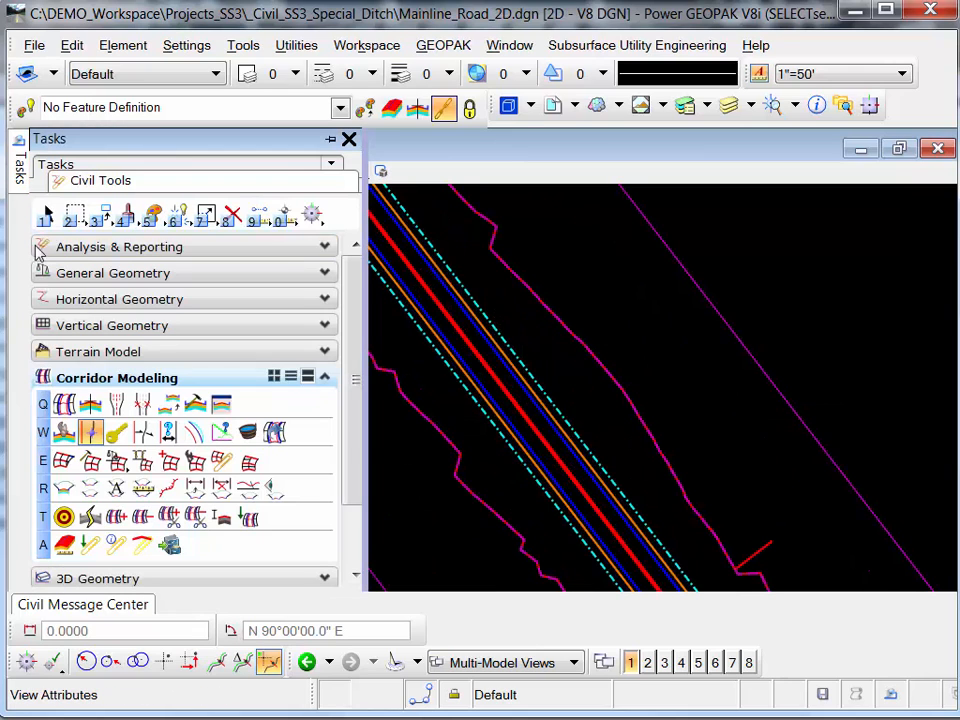
click(60, 487)
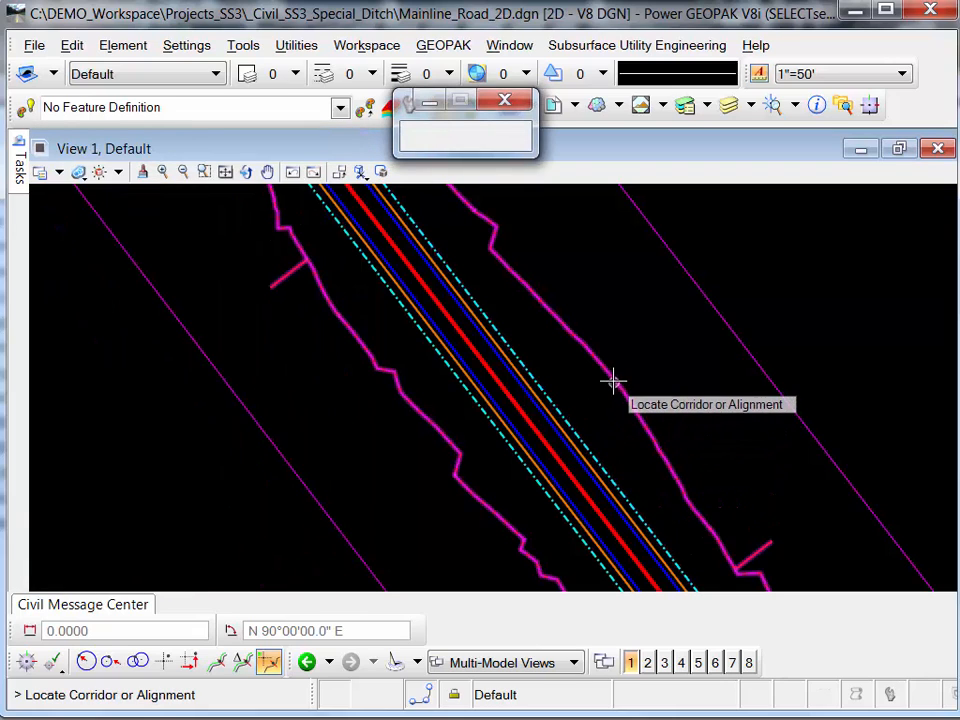
right_click(613, 381)
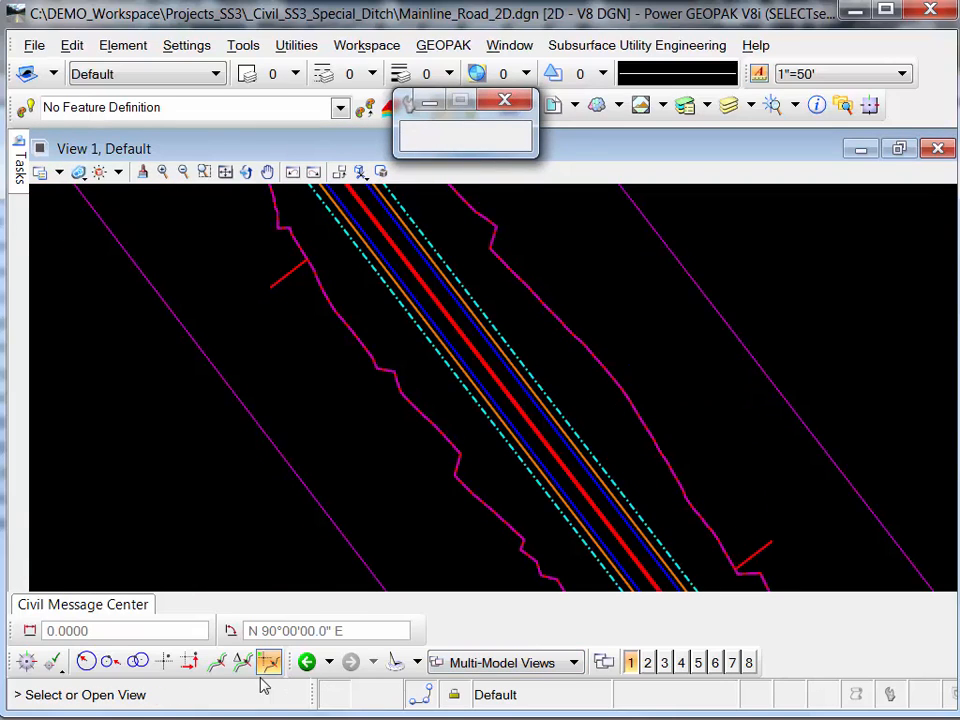
click(748, 662)
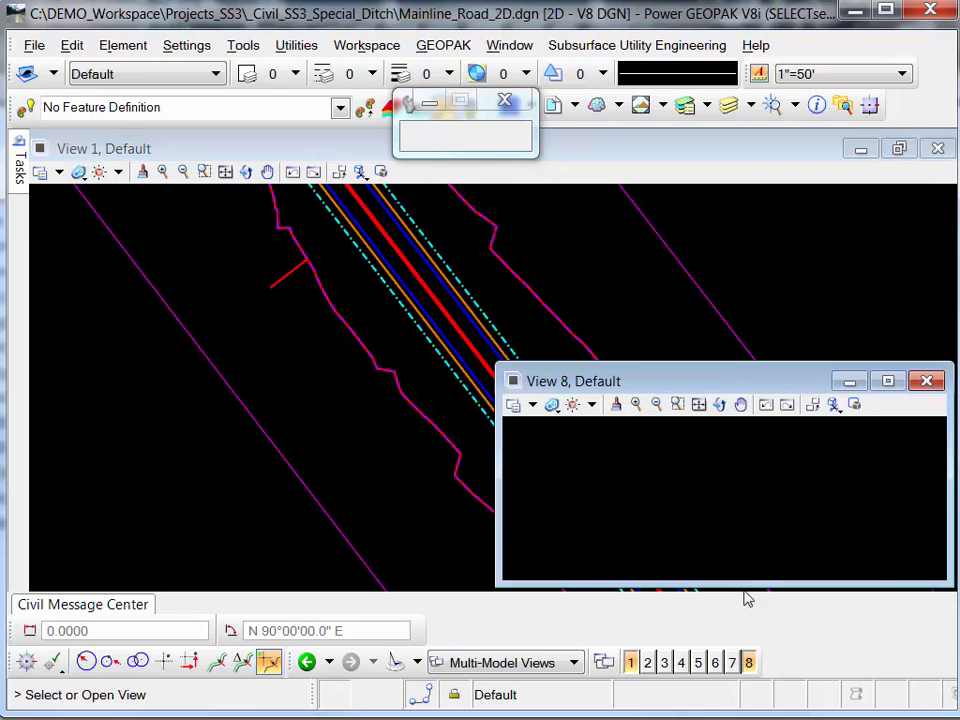
click(731, 518)
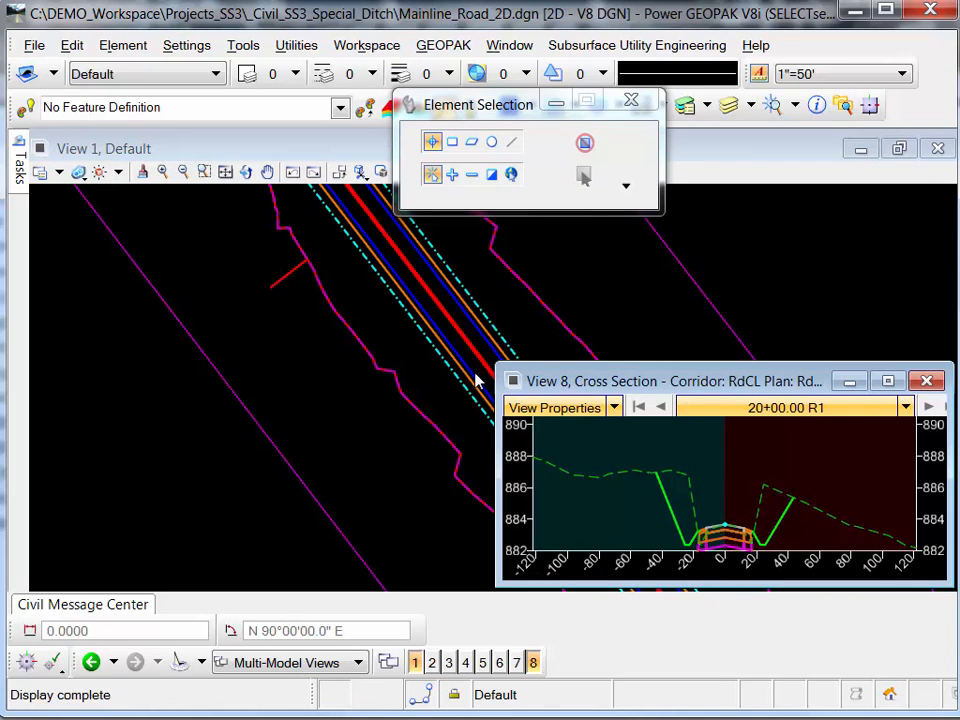
Enlarge the cross section view around the roadway section and move the Element Selection dialog clear of it
drag(495, 361, 218, 144)
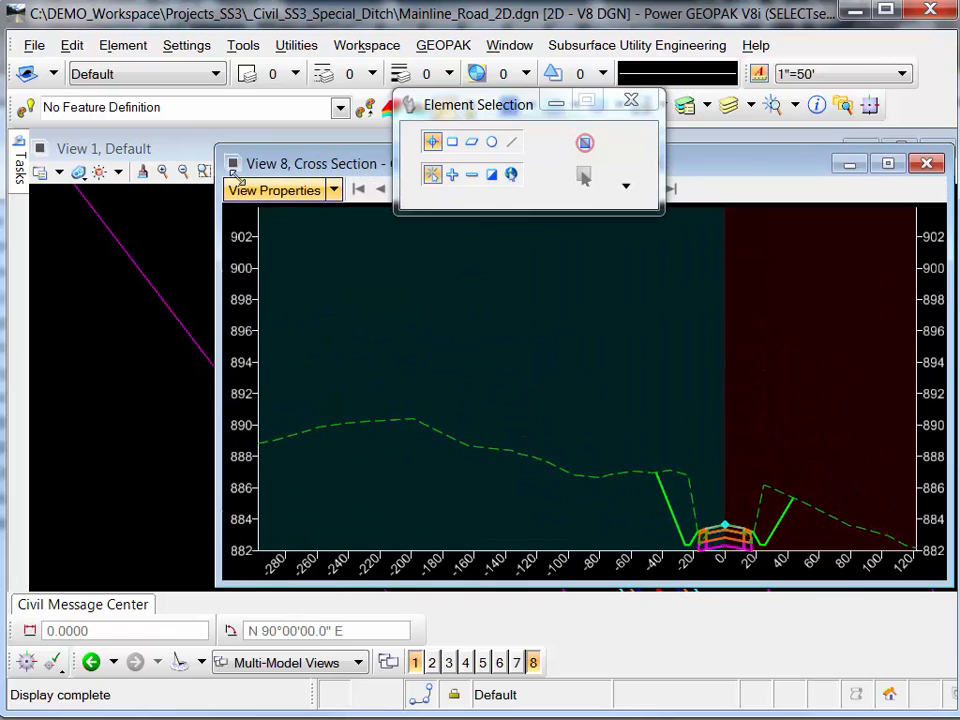
middle_drag(602, 423, 404, 283)
scroll(552, 367, up, 2)
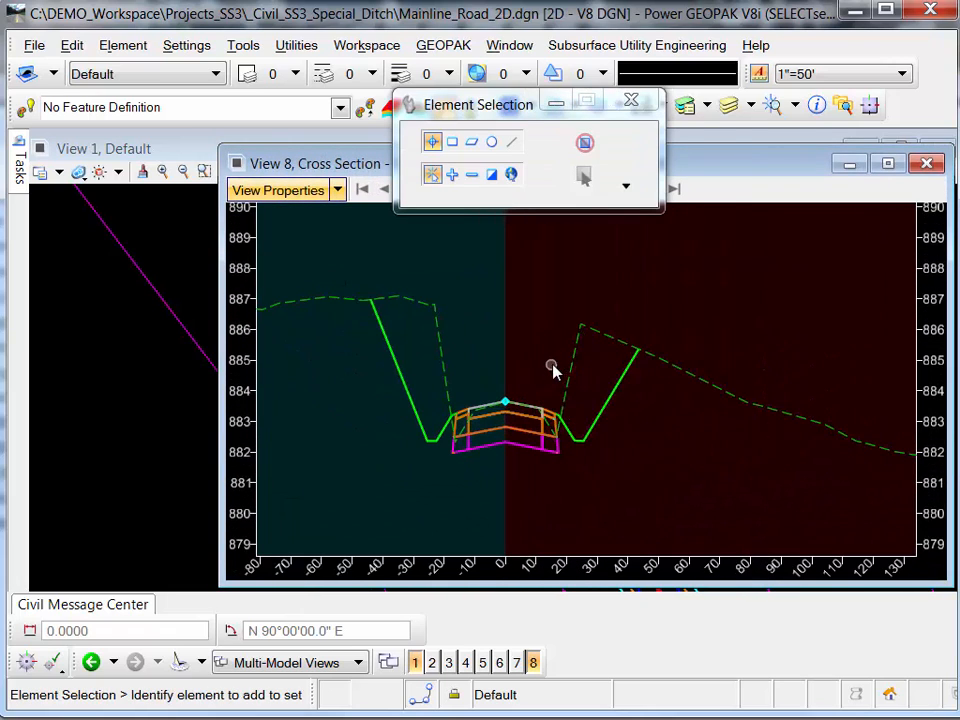
drag(500, 104, 793, 18)
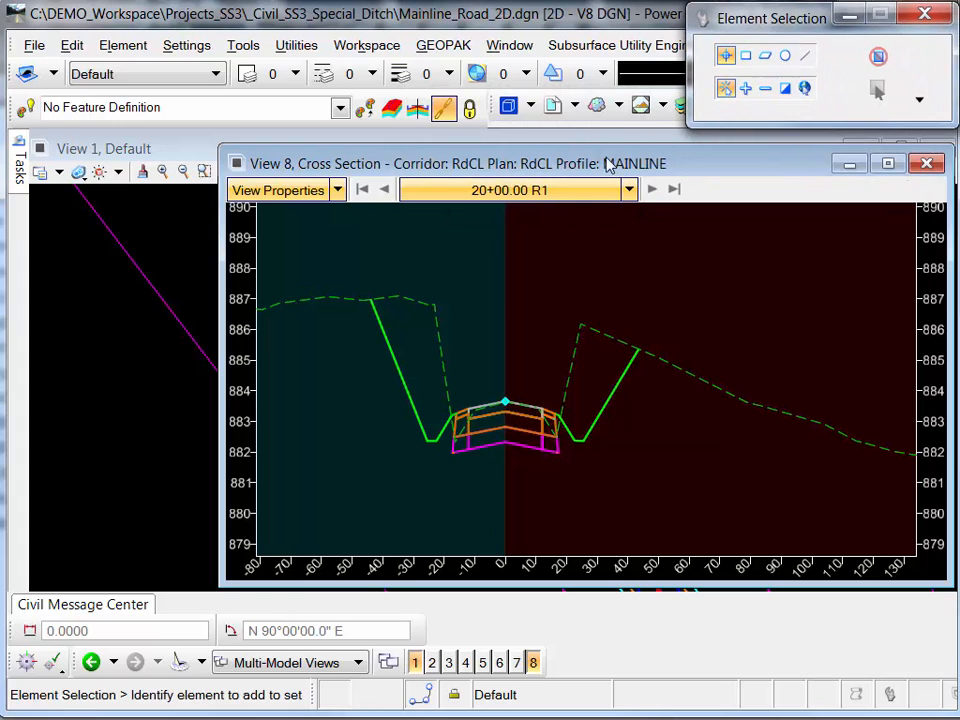
Step through the corridor cross sections from station 20+00.00 to 23+10.00 and examine the ditch on the right side
click(651, 189)
click(651, 189)
click(651, 189)
click(651, 189)
click(651, 189)
click(653, 189)
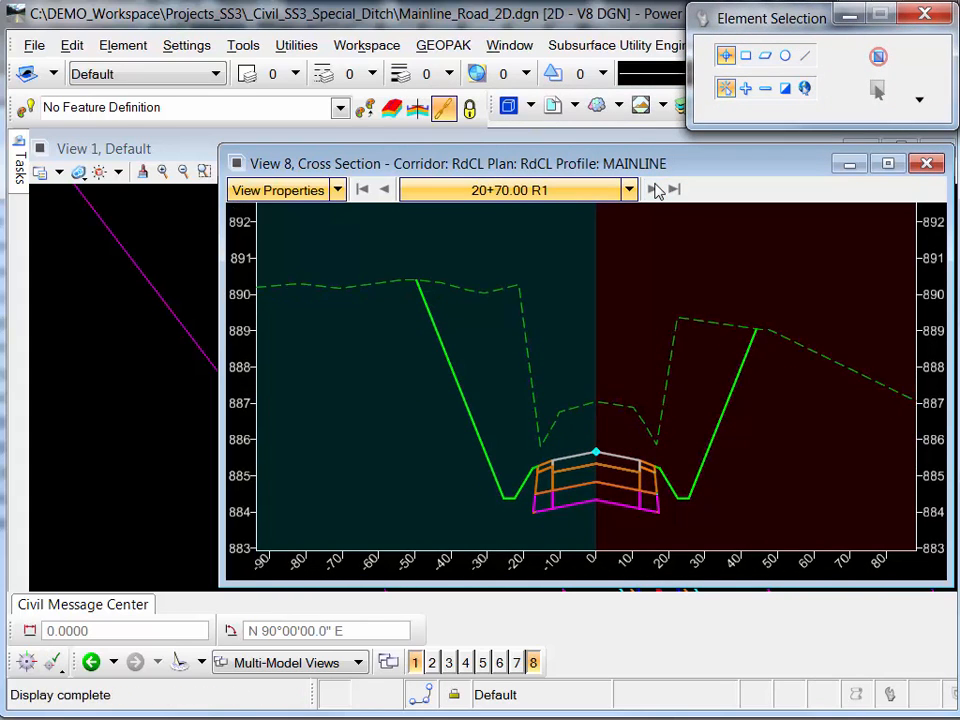
click(653, 189)
click(653, 189)
click(653, 189)
click(653, 189)
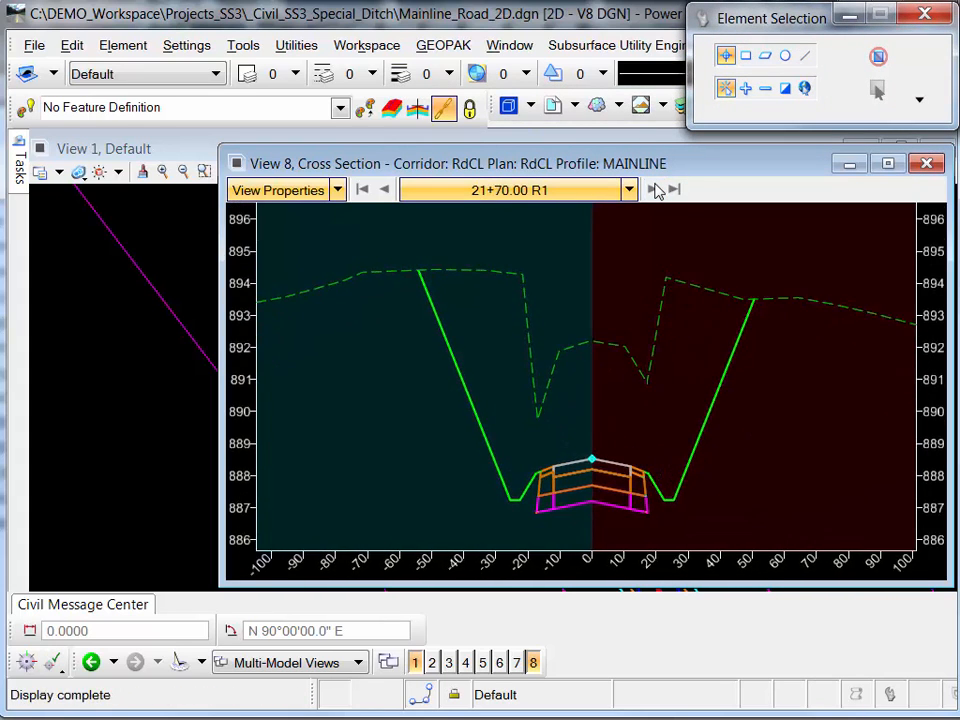
click(653, 189)
click(653, 189)
click(653, 189)
click(653, 189)
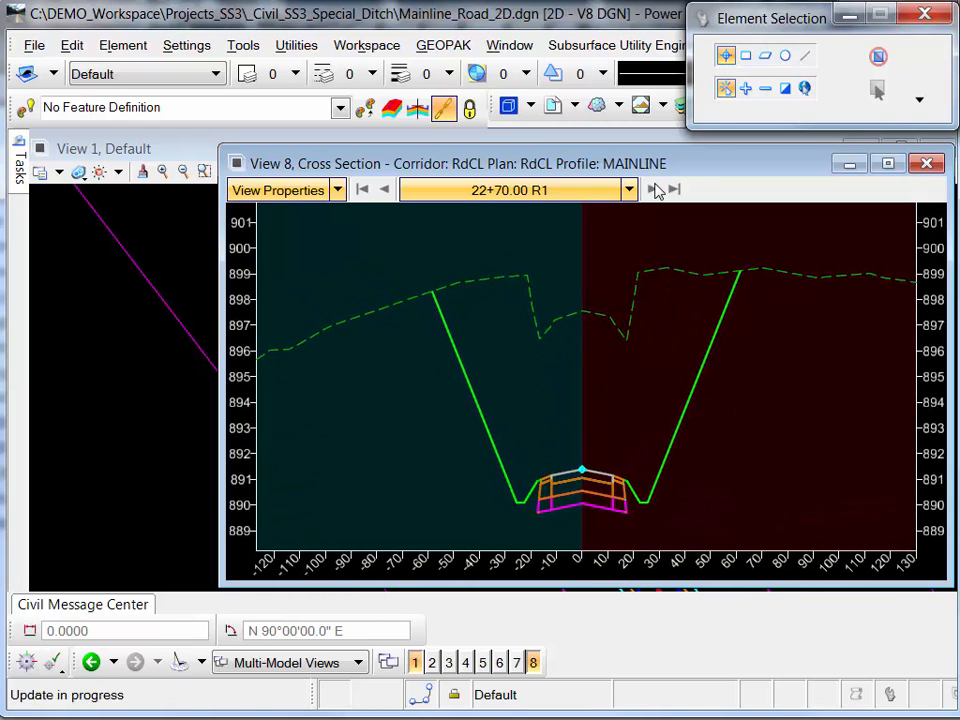
click(653, 189)
click(653, 189)
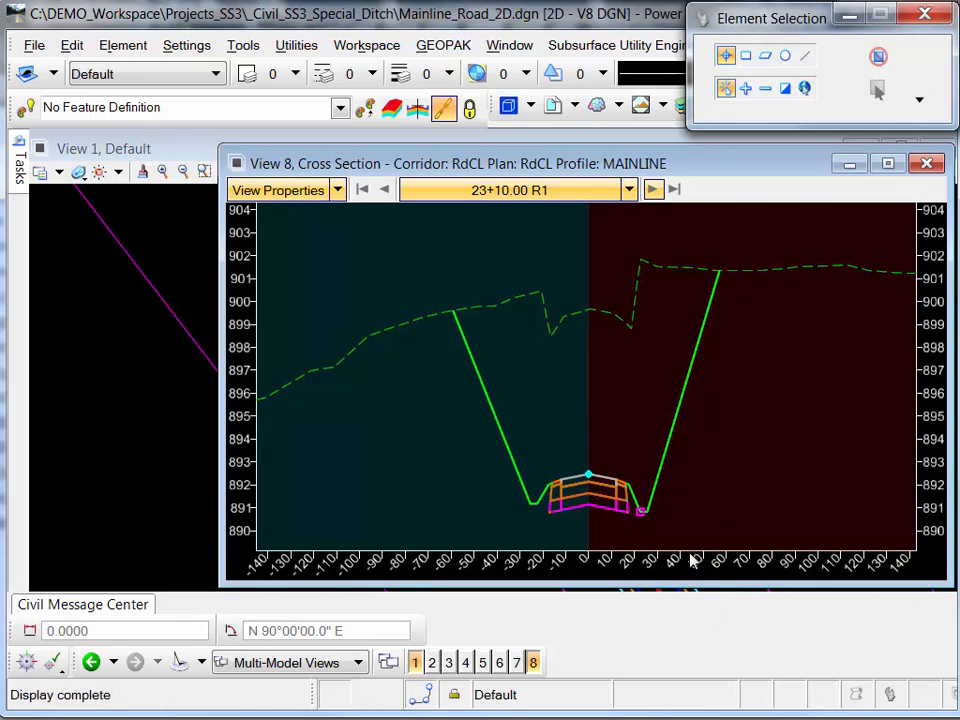
scroll(641, 523, up, 4)
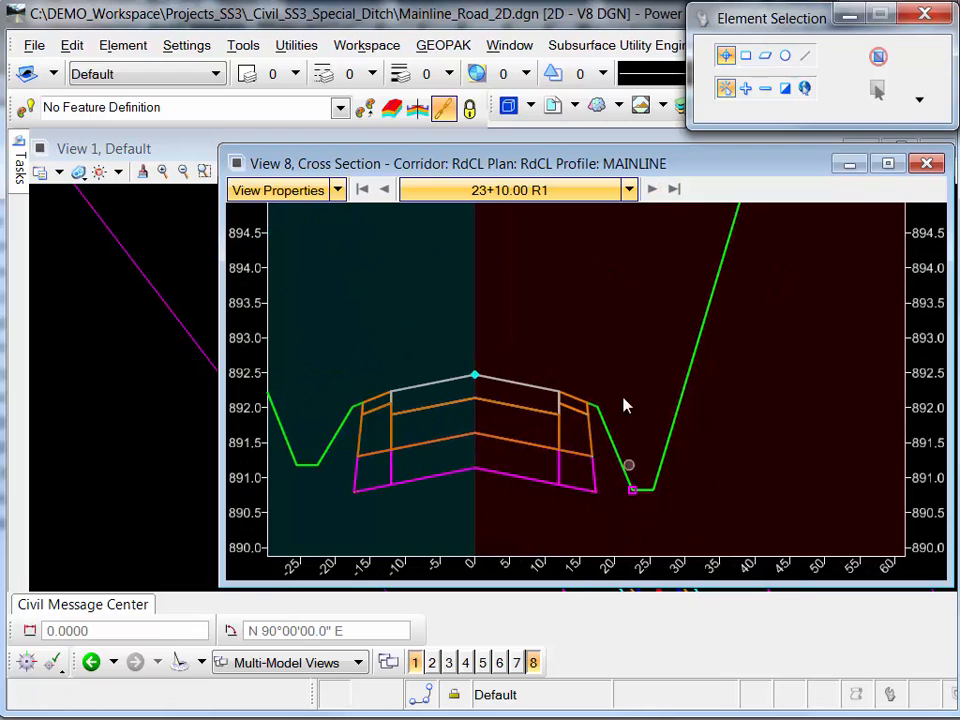
Advance the cross sections to station 23+70.00, examine the right foreslope at the ditch, and close the cross section view
click(652, 189)
click(652, 189)
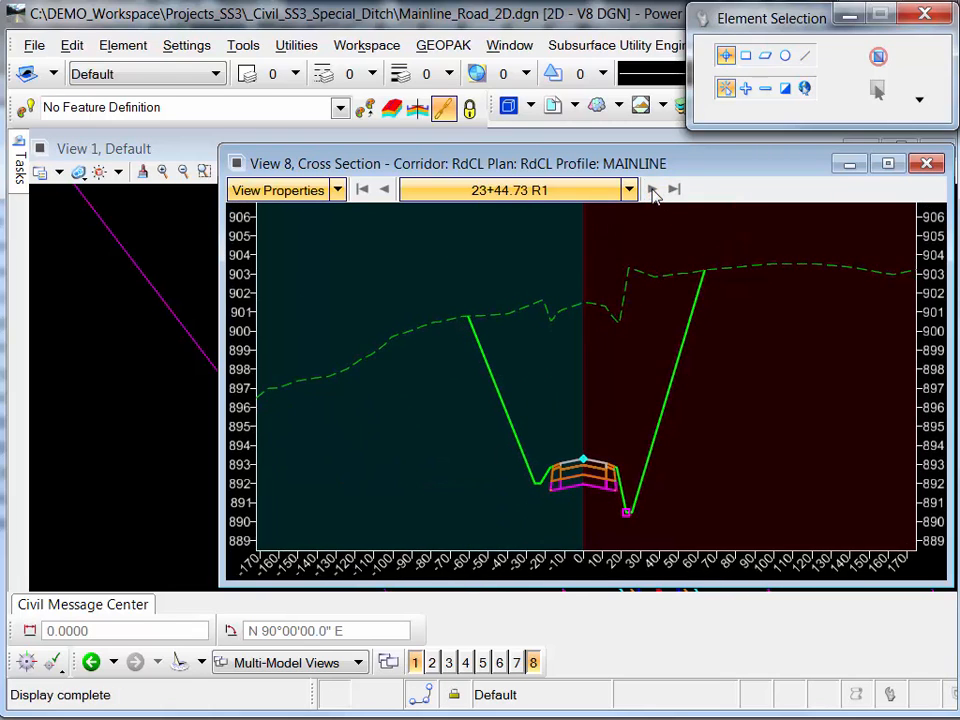
click(652, 190)
click(652, 190)
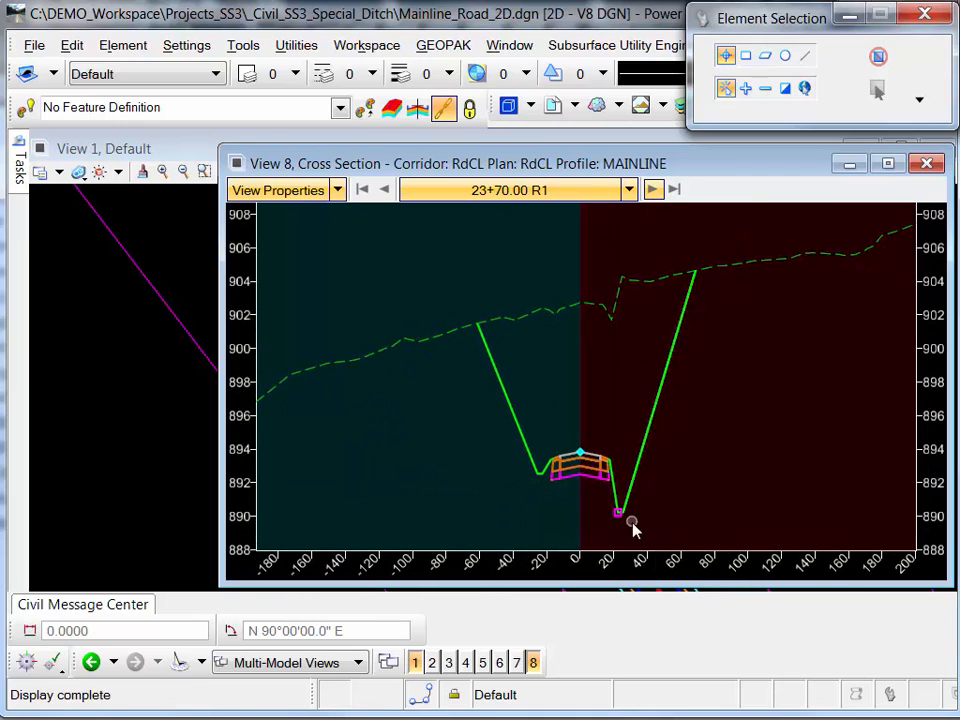
scroll(620, 513, up, 3)
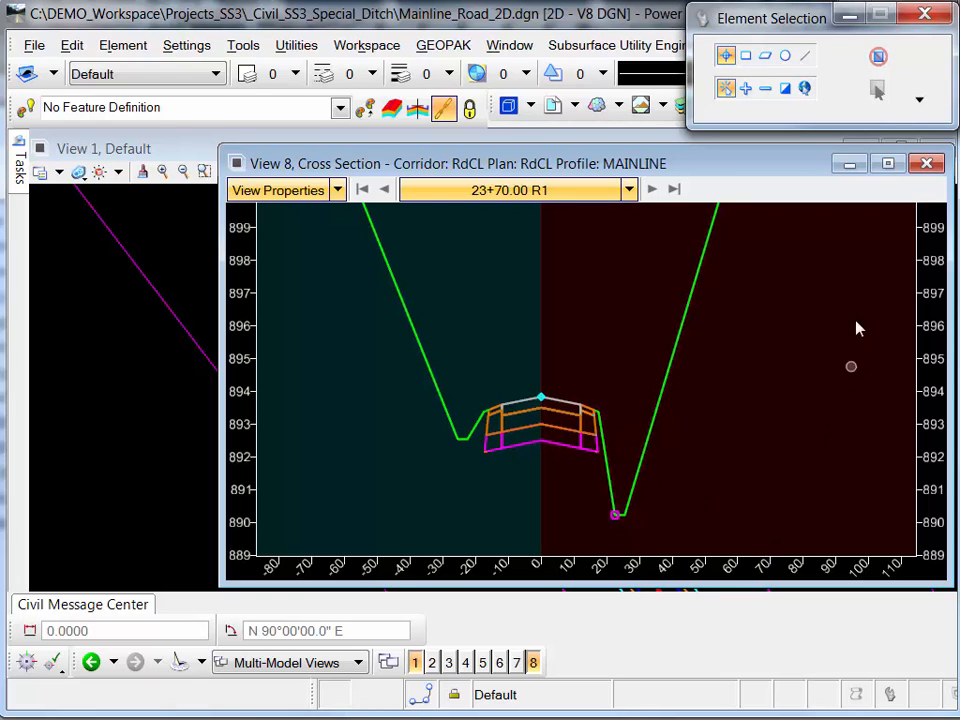
click(926, 162)
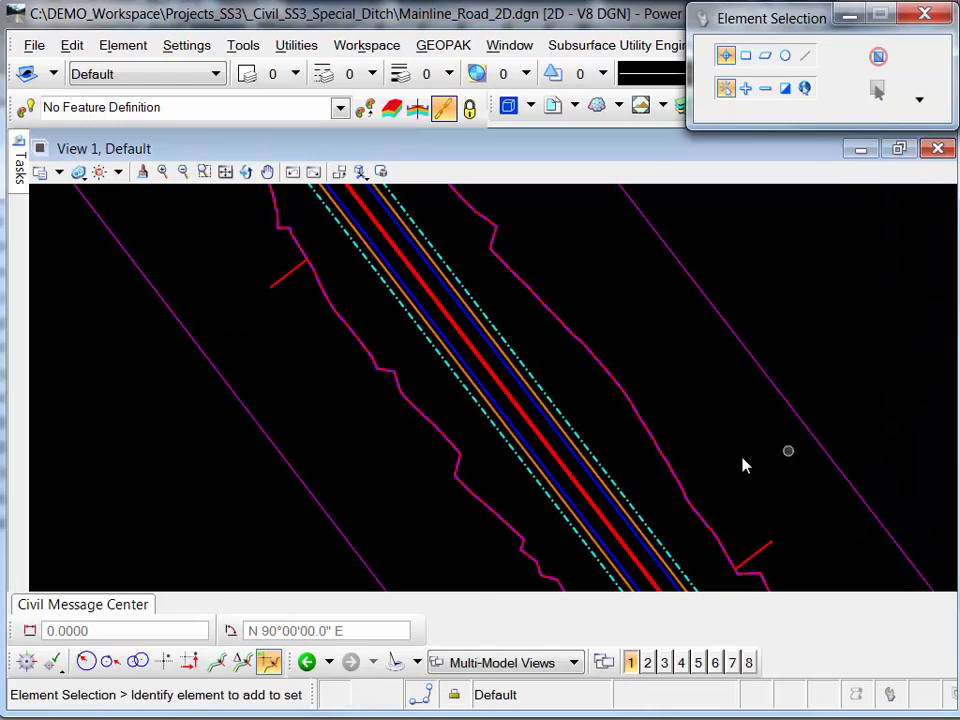
Open the corridor's 2 Lane Rural template drop for editing from its boundary in plan and bring the editor into view
right_click(602, 365)
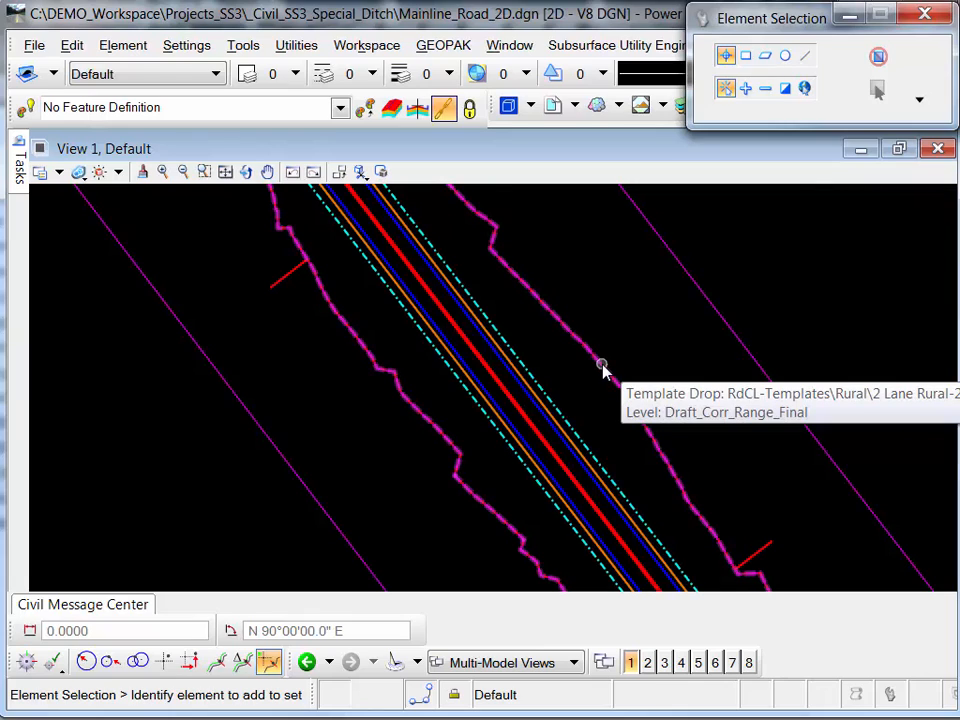
right_click(603, 373)
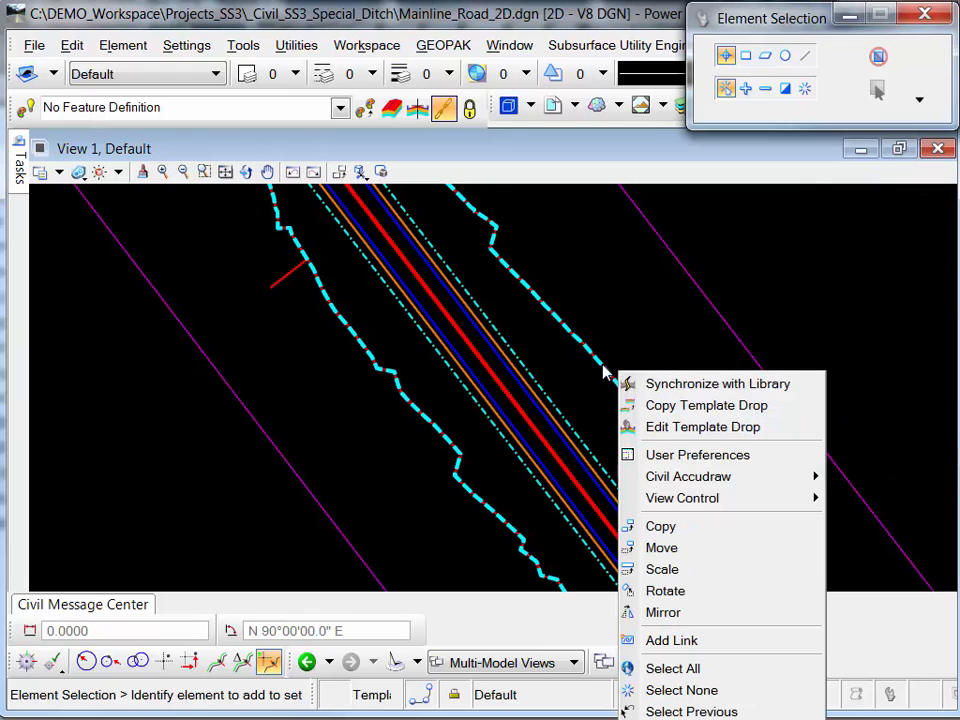
click(662, 426)
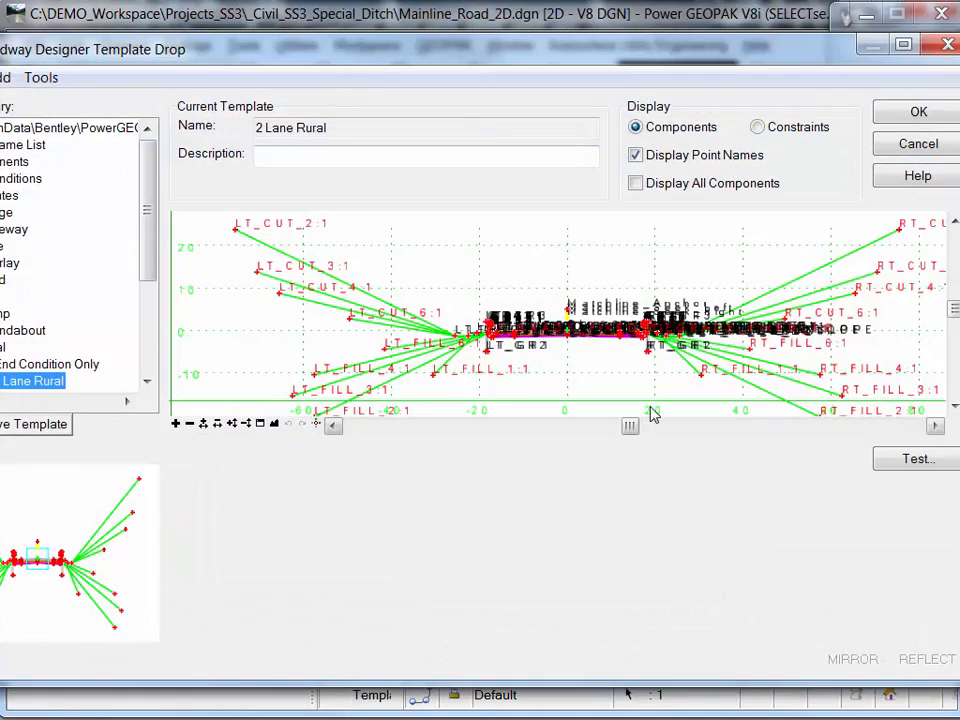
drag(797, 50, 759, 70)
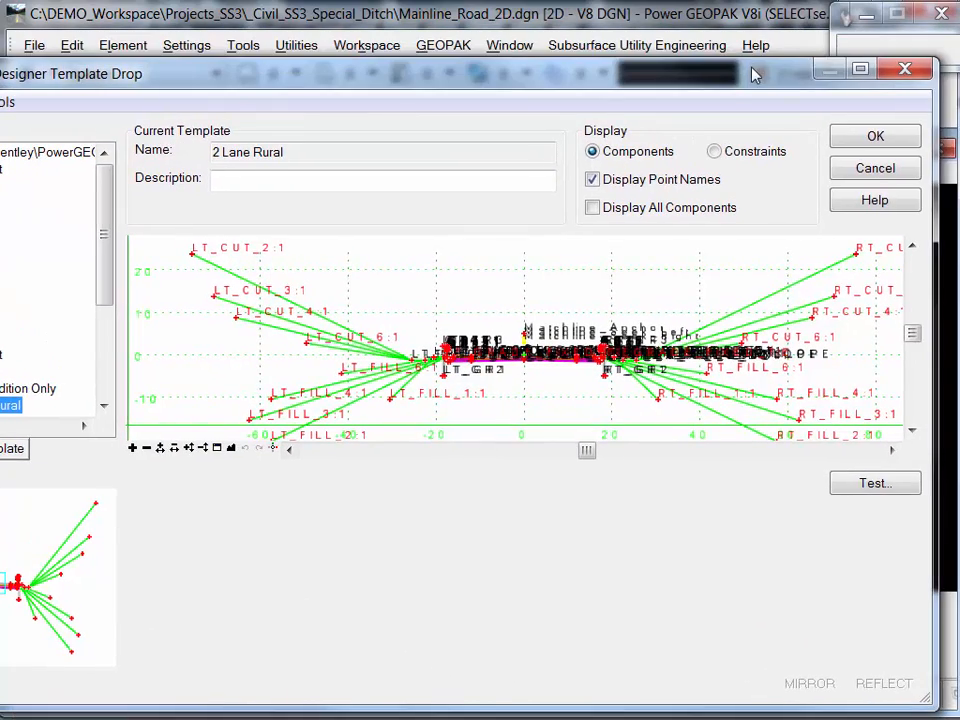
Set Constraint 1 of point RT_DITCH_FORESLOPE to Vertical, keeping parent RT_FILL_TOP, and accept the edited template drop
scroll(585, 362, up, 4)
scroll(570, 345, up, 5)
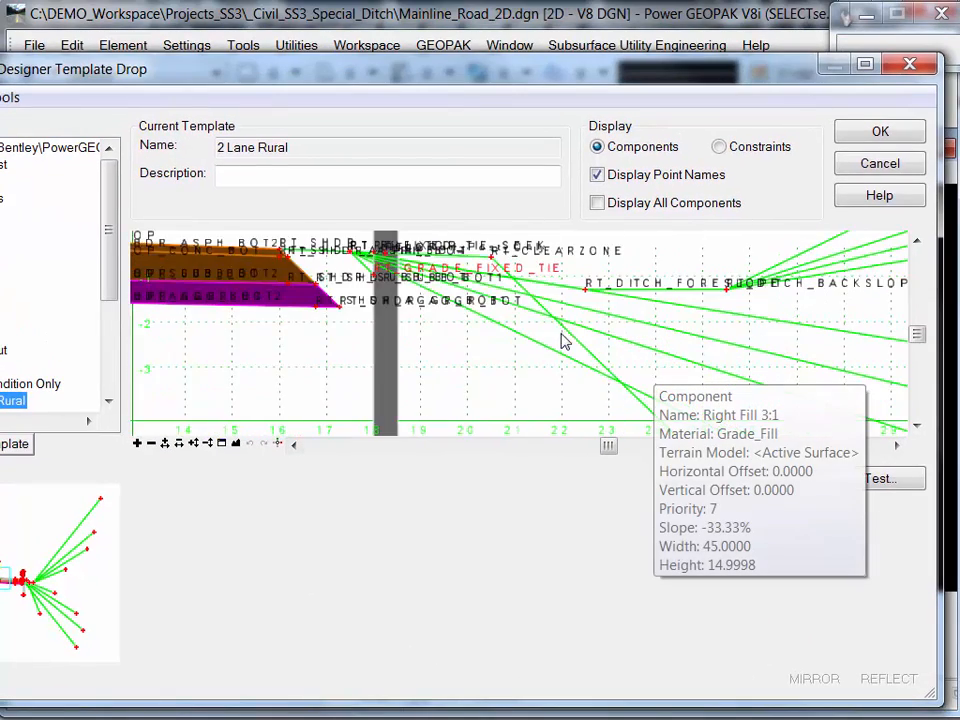
double_click(605, 294)
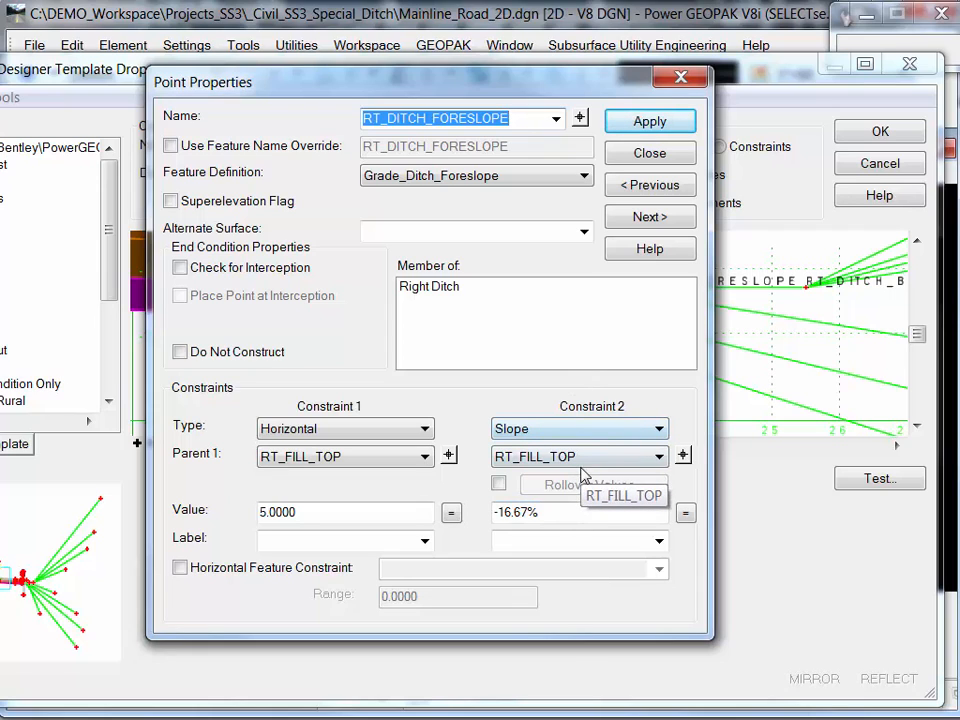
click(426, 430)
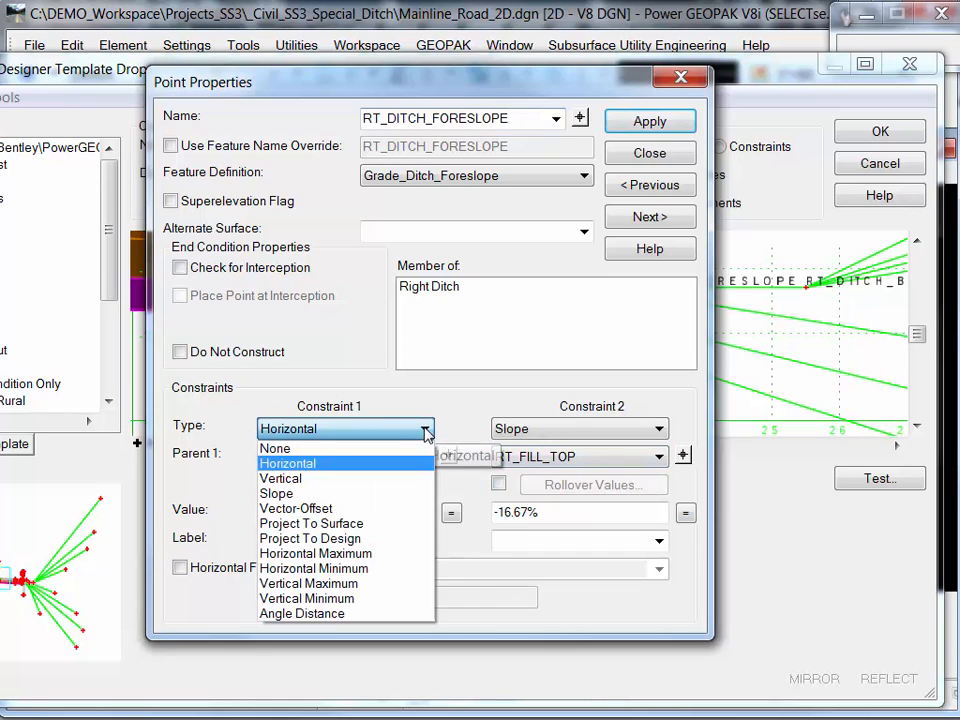
click(312, 478)
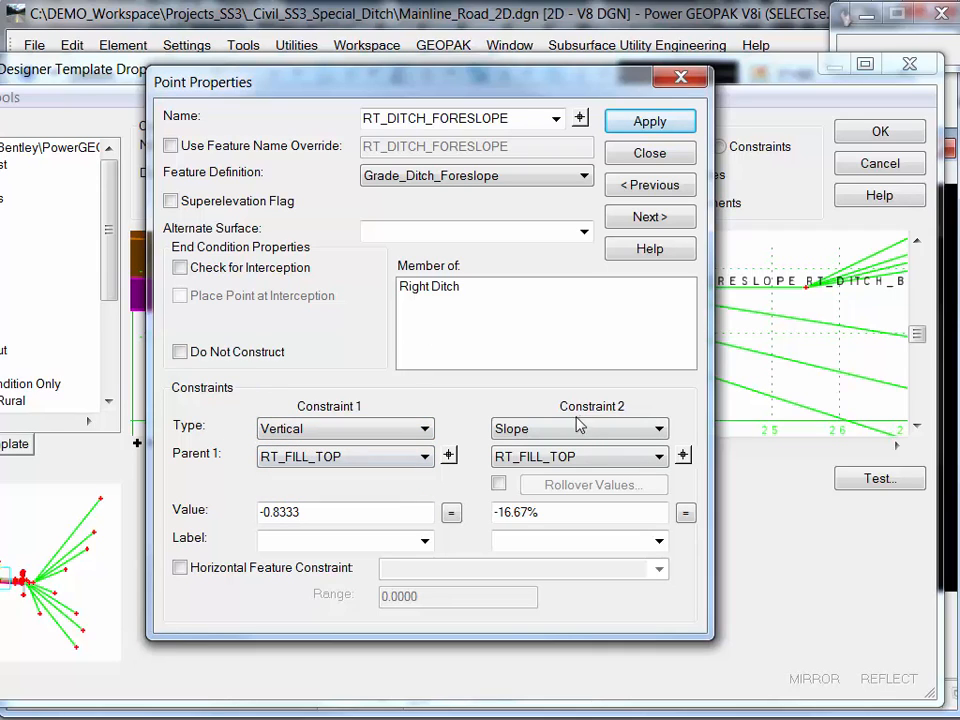
click(660, 128)
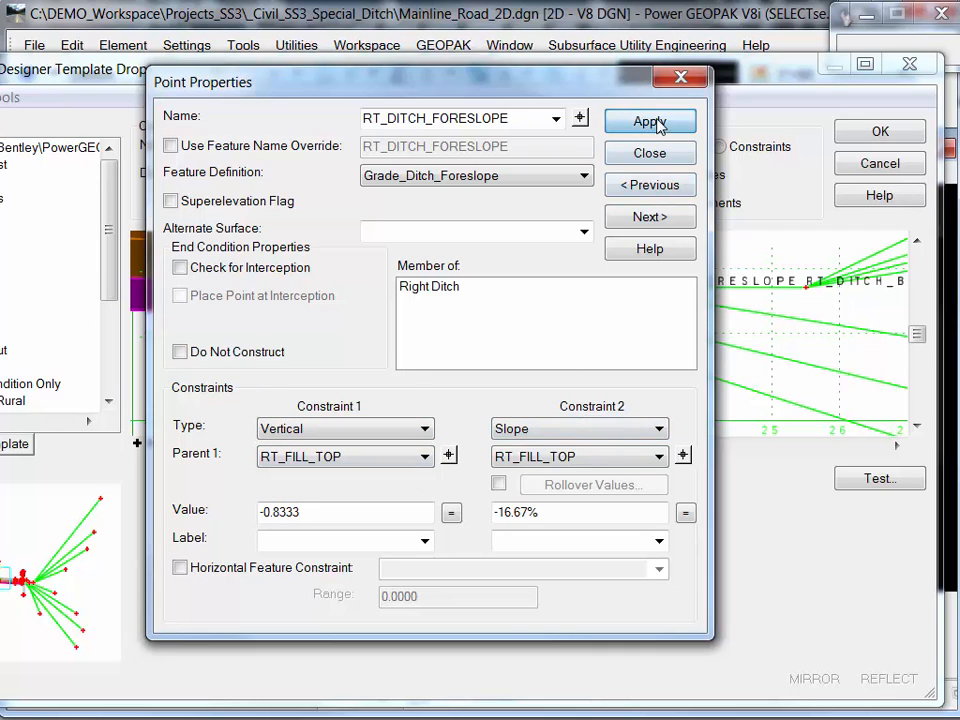
click(650, 155)
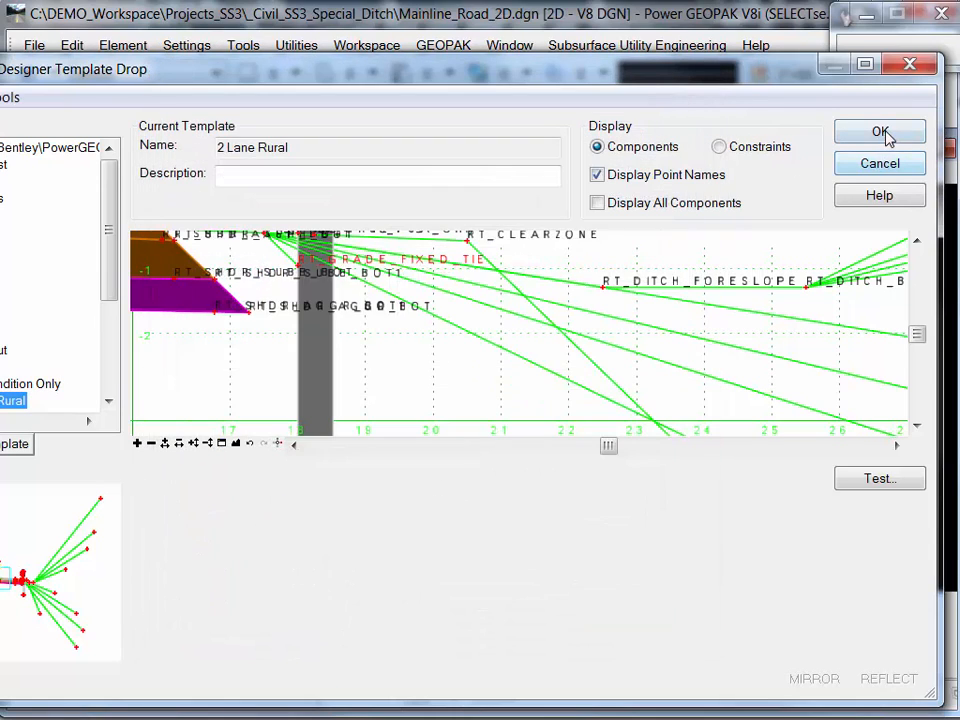
click(890, 134)
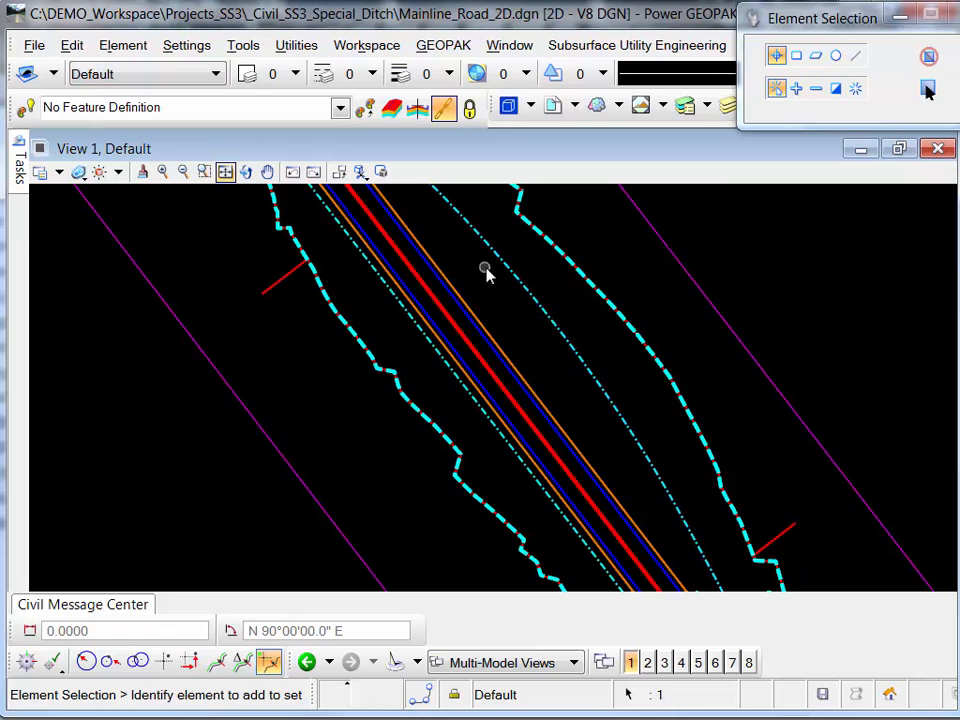
Inspect the revised right ditch line in plan and open the corridor's cross section view in View 8
scroll(541, 329, down, 4)
middle_drag(549, 357, 498, 401)
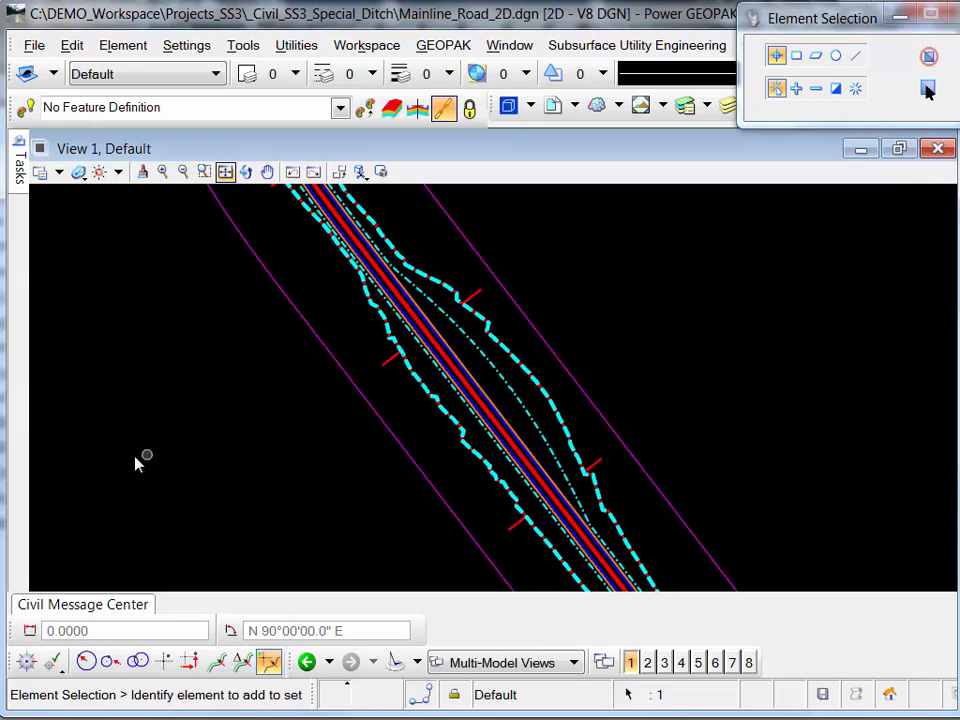
mouse_move(18, 155)
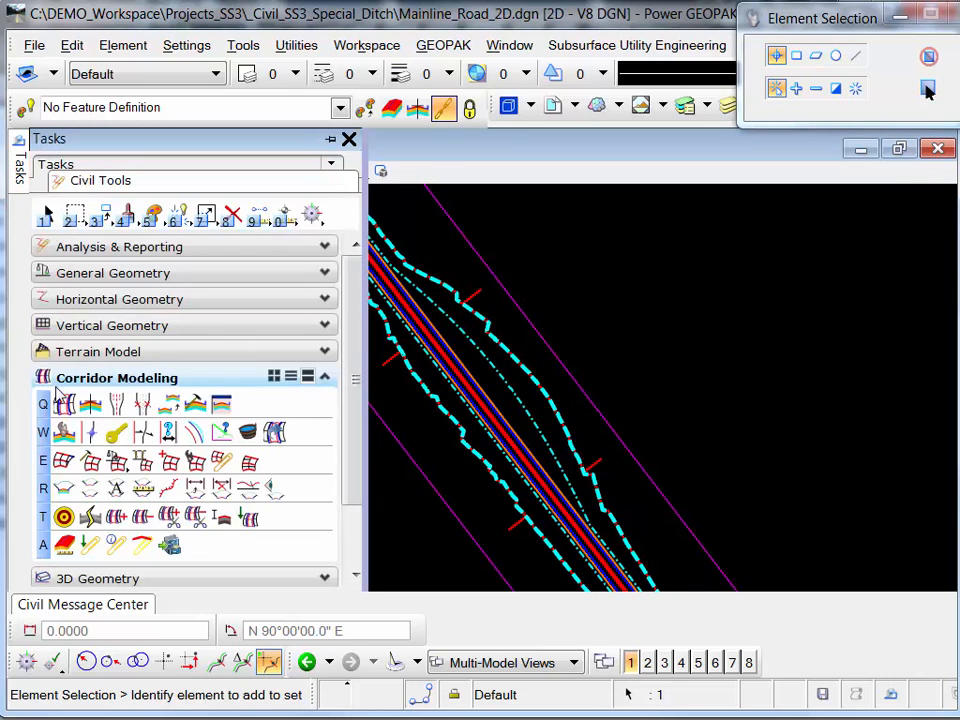
click(64, 462)
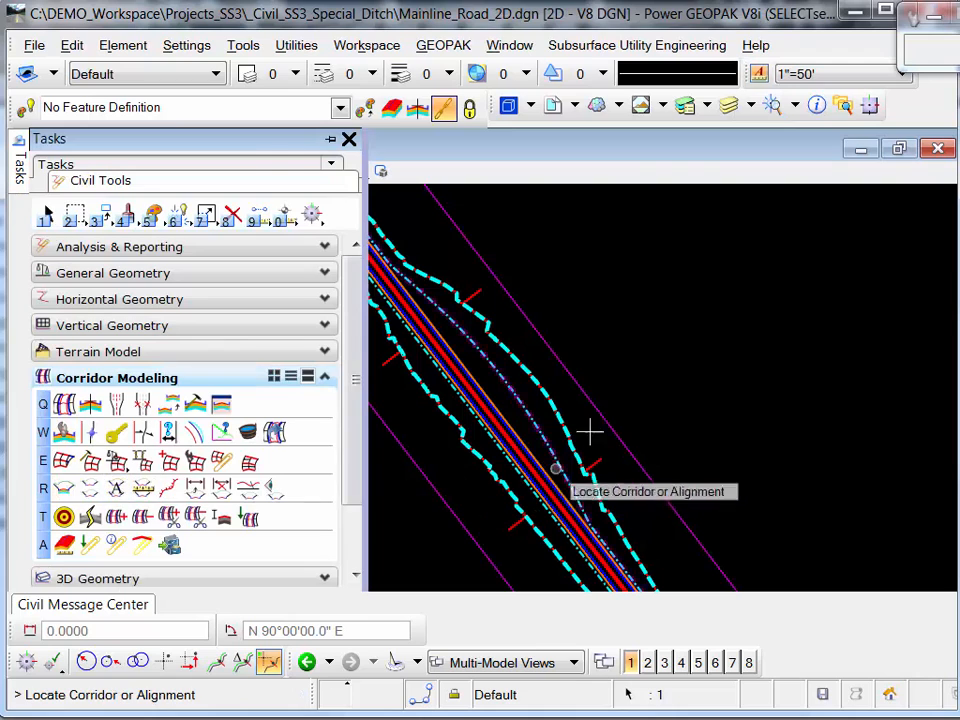
right_click(552, 393)
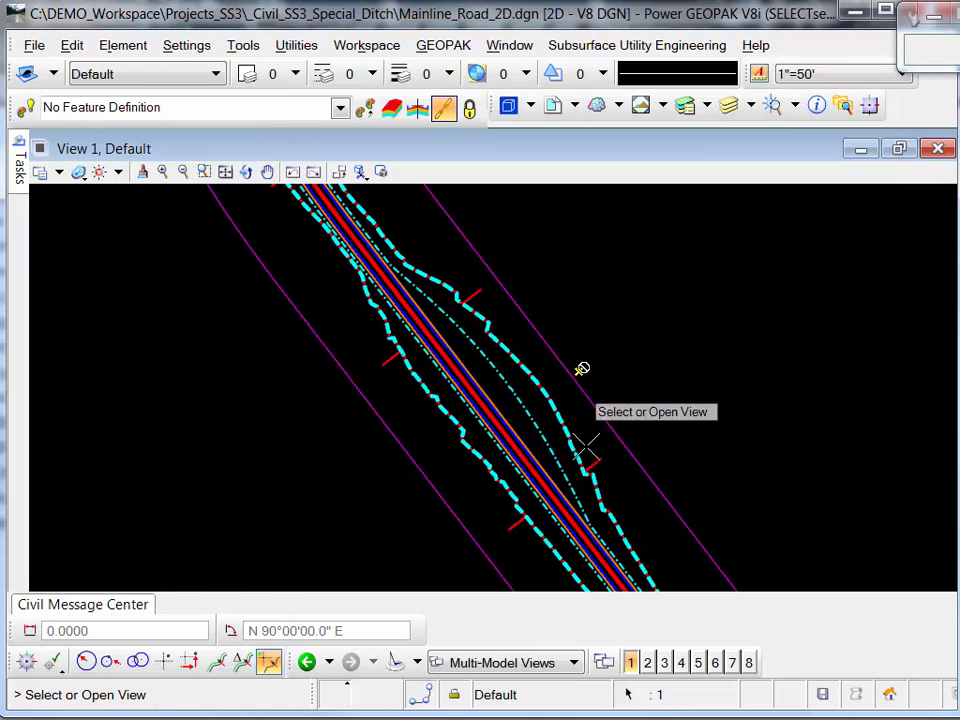
click(751, 663)
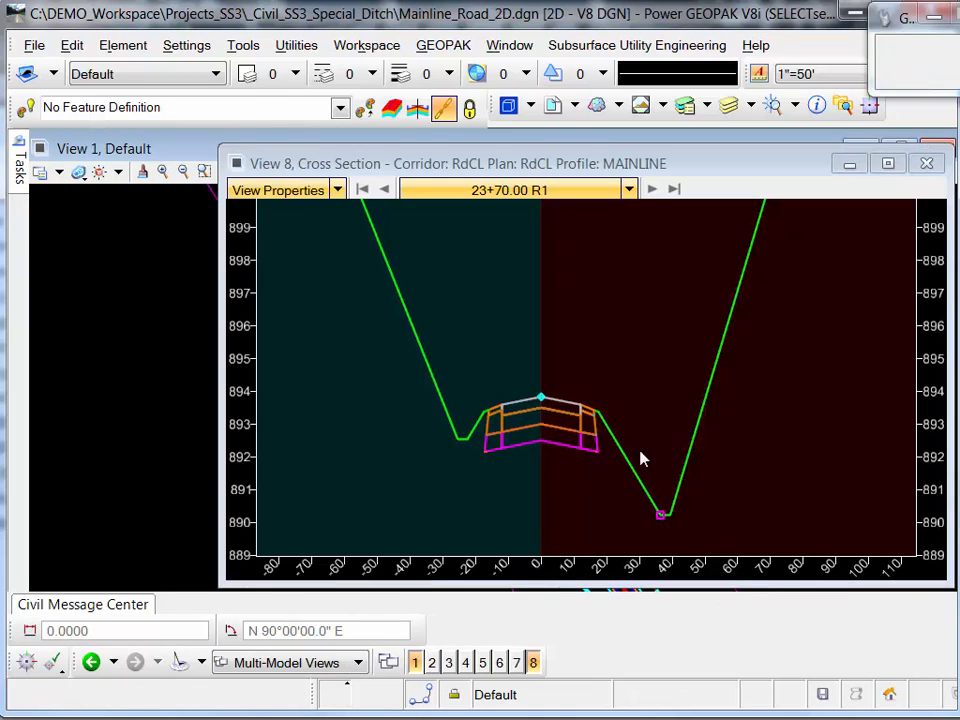
click(583, 371)
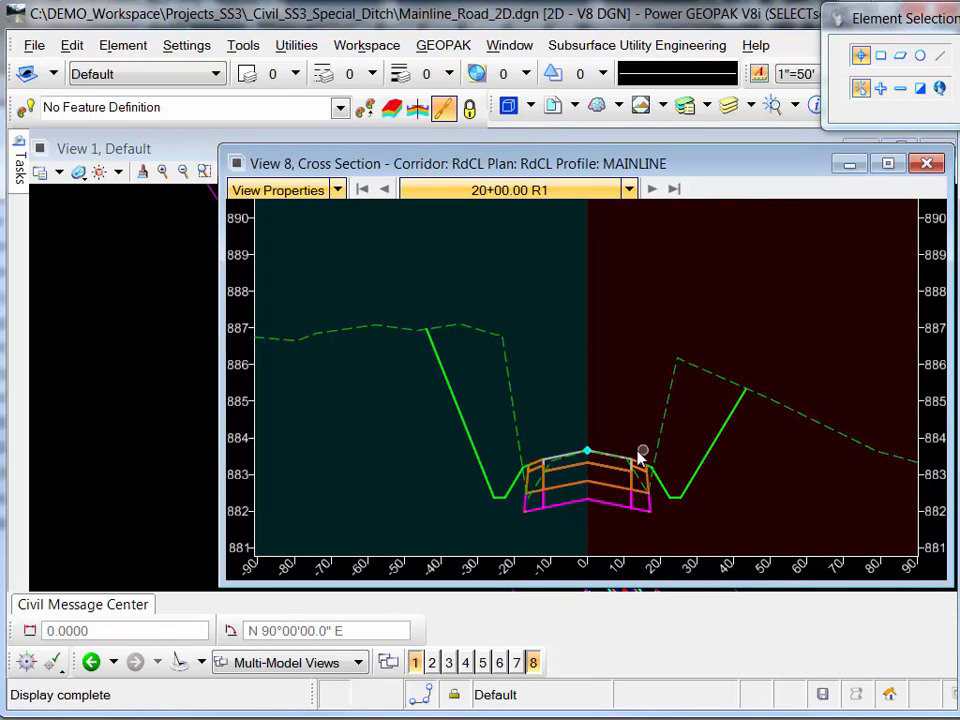
Step through the updated cross sections from station 20+00.00 to 23+82.23 and examine the right ditch foreslope
click(651, 189)
click(651, 189)
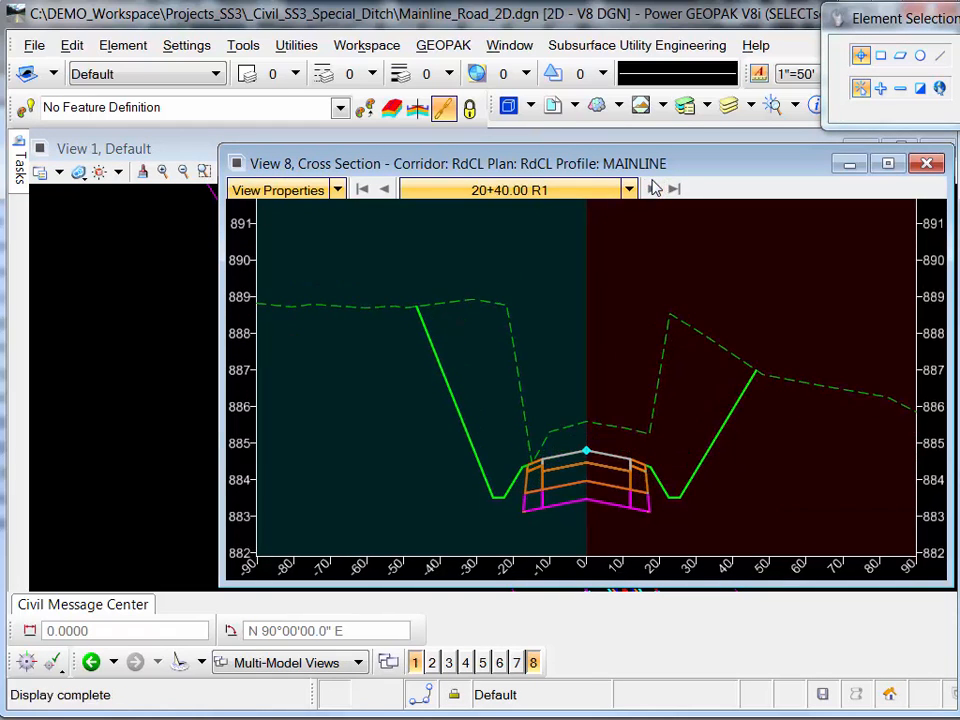
click(652, 189)
click(652, 189)
click(652, 189)
click(652, 189)
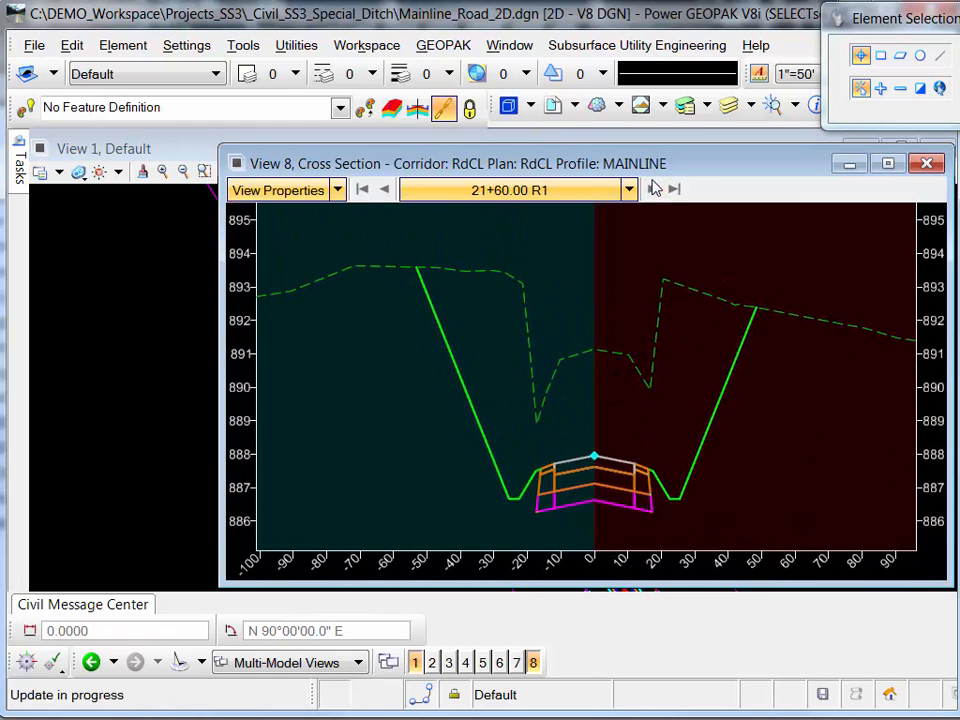
click(652, 189)
click(652, 189)
click(652, 189)
click(652, 189)
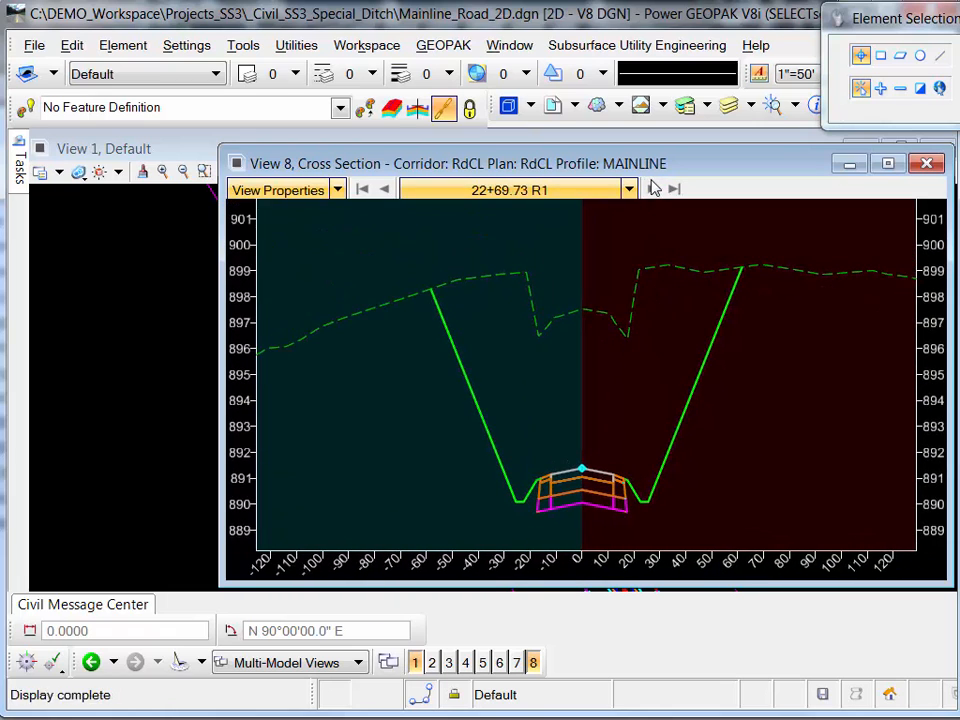
click(653, 189)
click(653, 189)
click(653, 189)
click(653, 189)
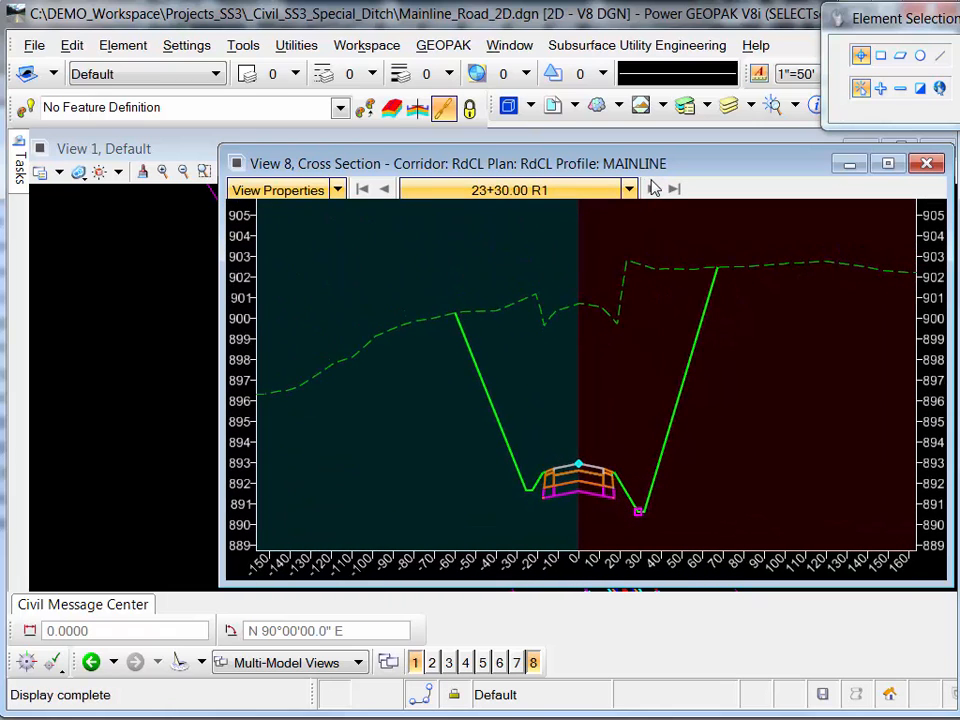
click(654, 189)
click(654, 189)
click(654, 189)
click(654, 189)
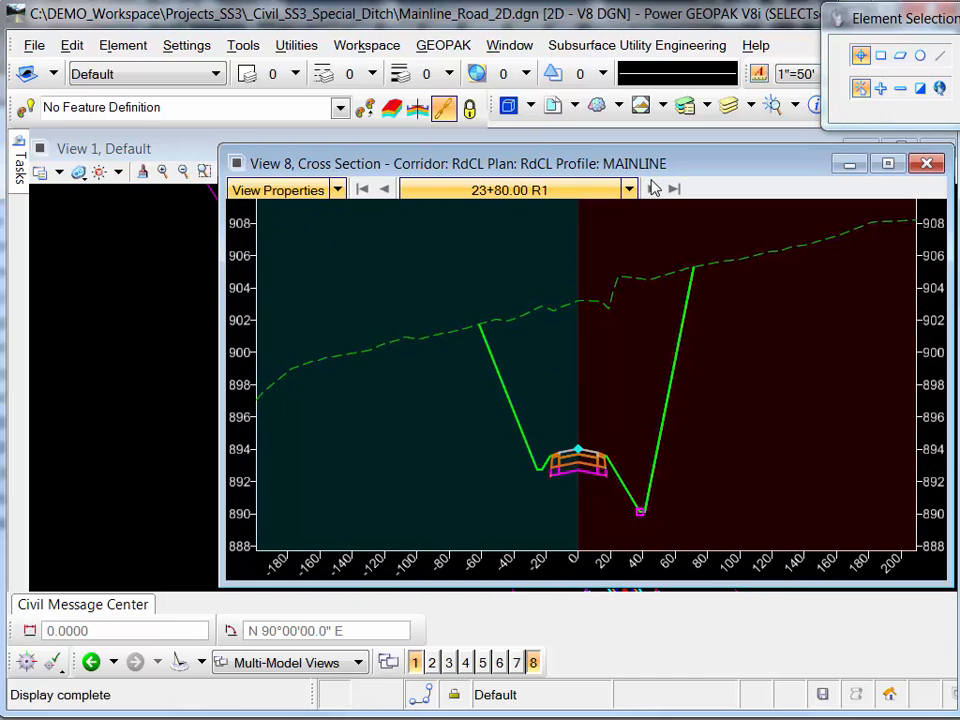
click(654, 189)
scroll(672, 530, up, 5)
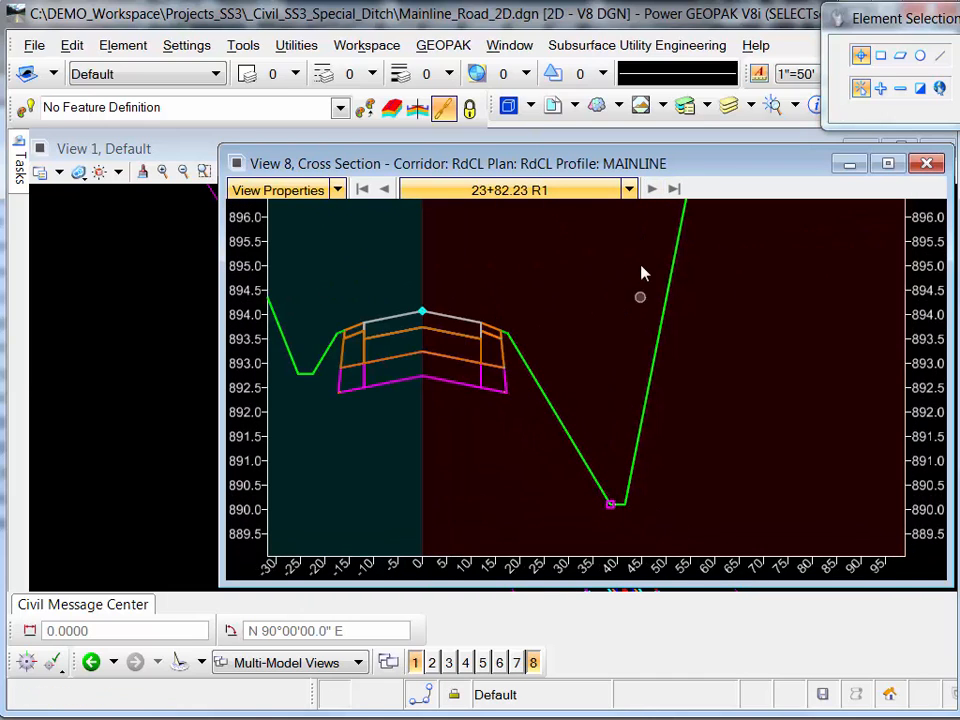
Continue through the cross sections to station 24+99.19, checking the special ditch's foreslope and offset from the road
click(651, 189)
click(651, 189)
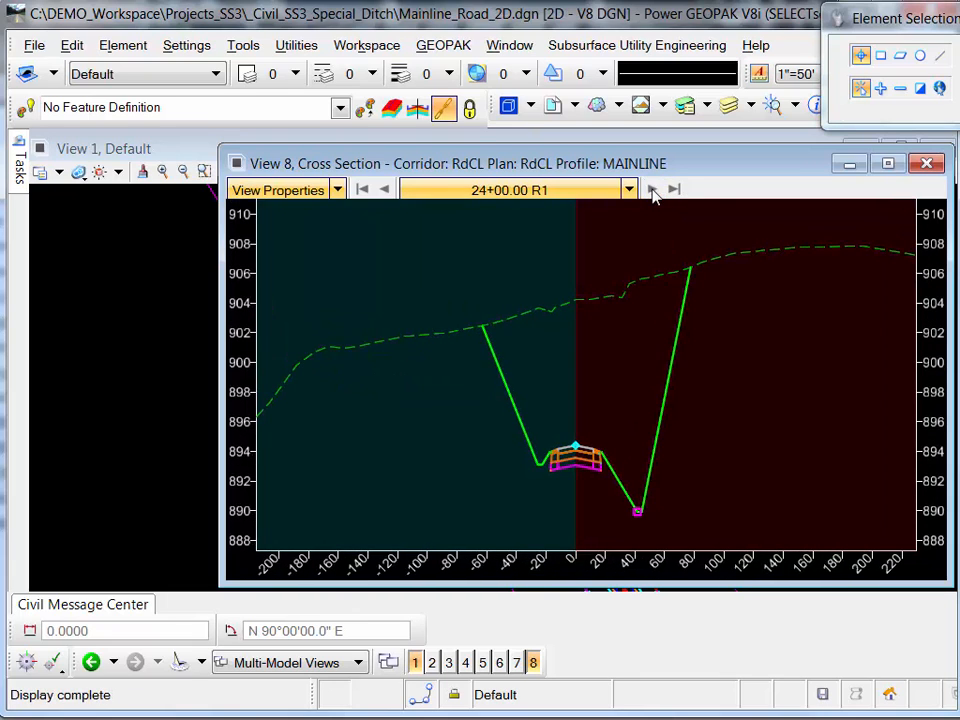
click(651, 189)
click(651, 189)
click(651, 189)
click(651, 189)
click(651, 189)
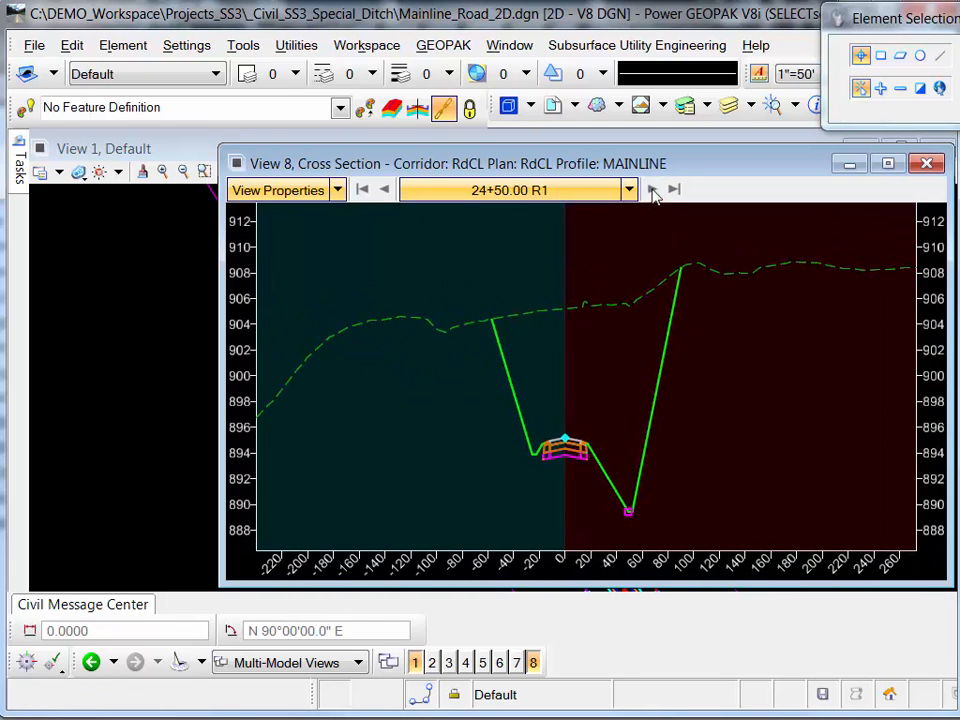
click(651, 189)
click(651, 189)
click(651, 189)
click(651, 189)
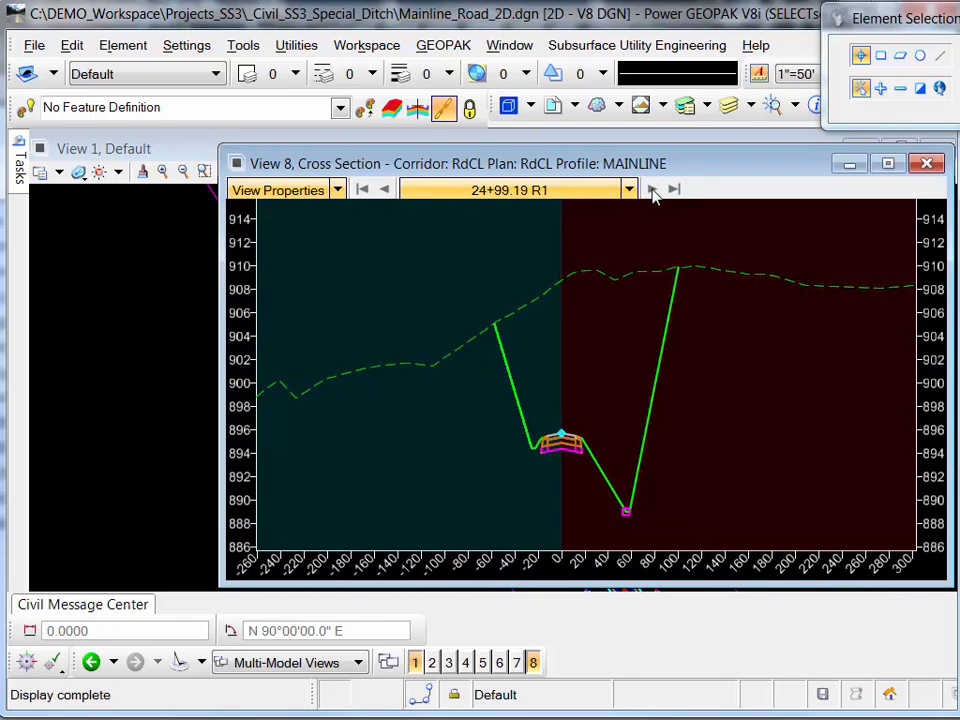
Step through the remaining cross sections to station 27+50.00, examining the right special ditch, and close the cross section view
click(651, 189)
click(651, 190)
click(651, 190)
click(651, 190)
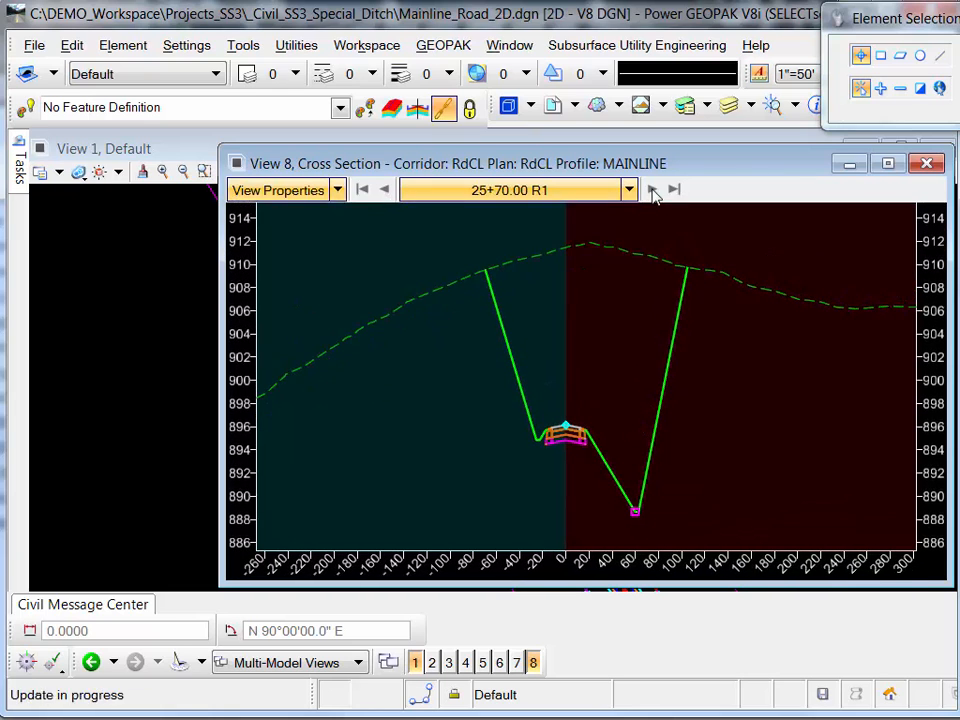
click(651, 190)
click(651, 189)
click(651, 189)
click(651, 189)
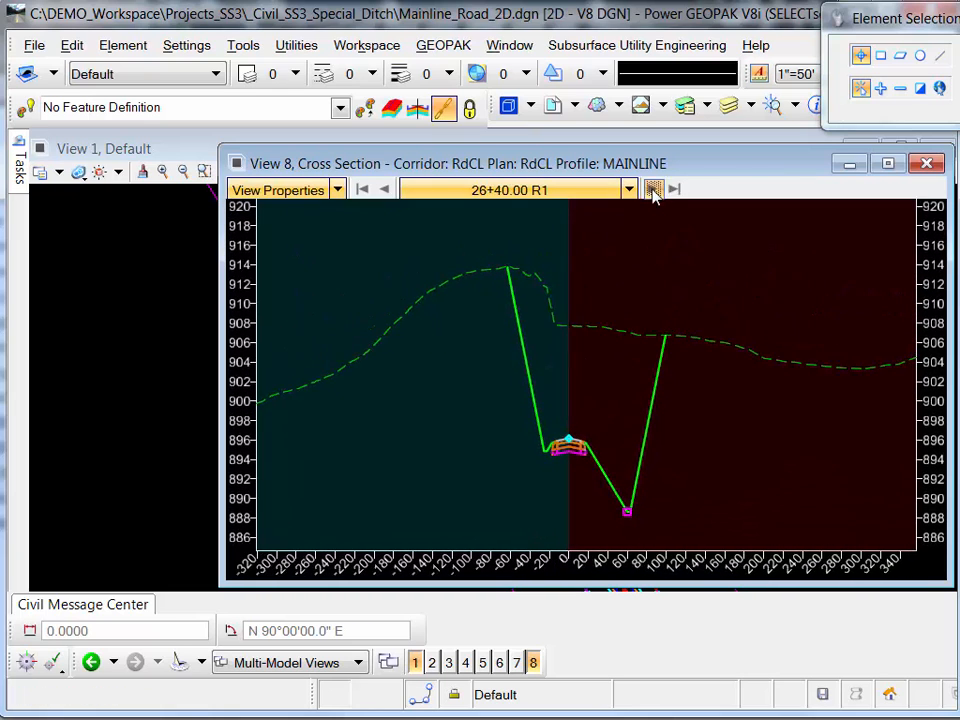
click(651, 189)
click(651, 189)
click(651, 189)
click(651, 189)
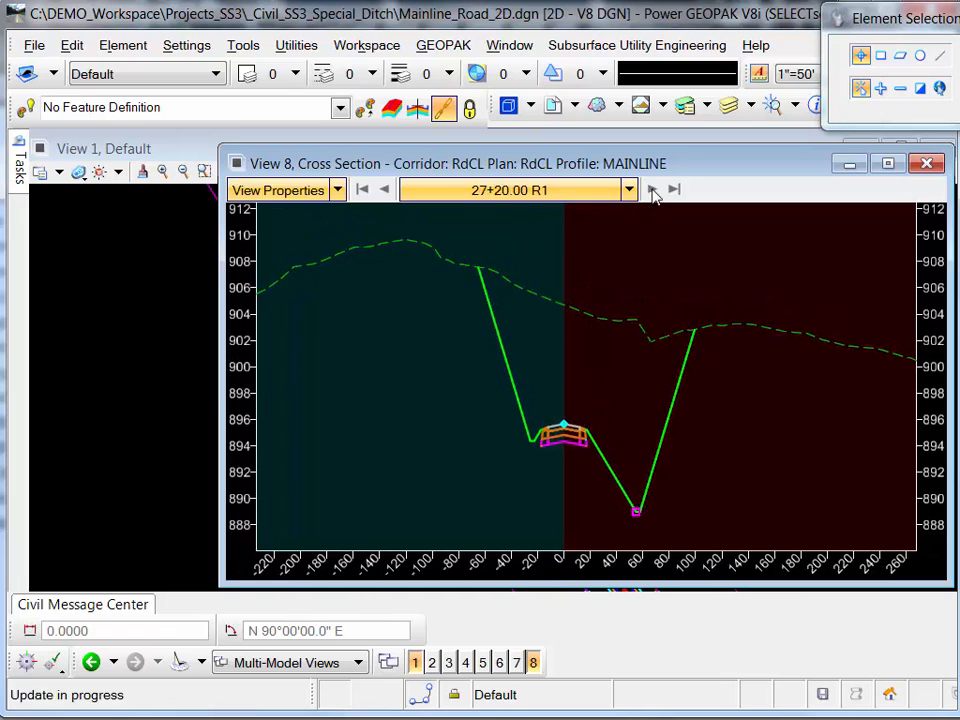
click(651, 189)
click(651, 190)
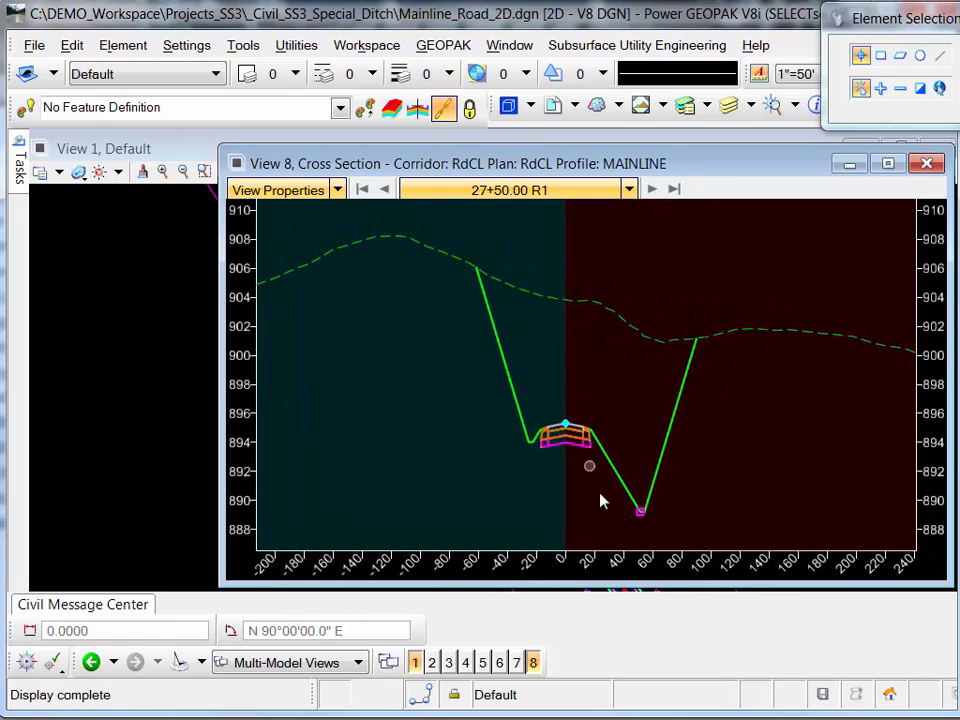
click(926, 164)
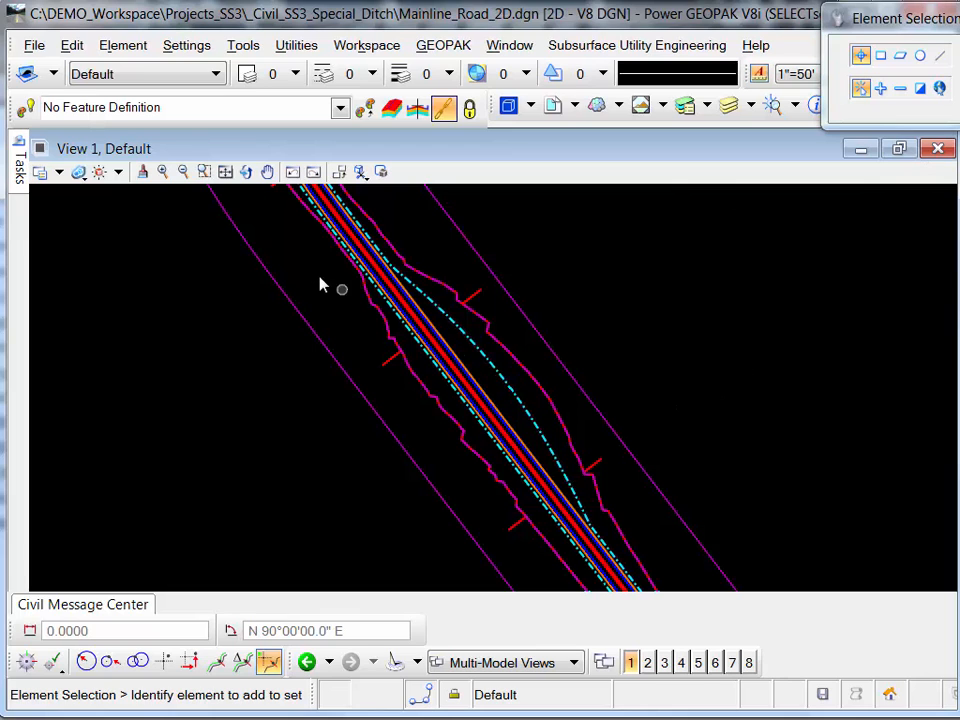
Select the mainline centerline in plan and inspect the special ditch line along the road's right side
click(462, 388)
scroll(462, 388, up, 2)
mouse_move(472, 395)
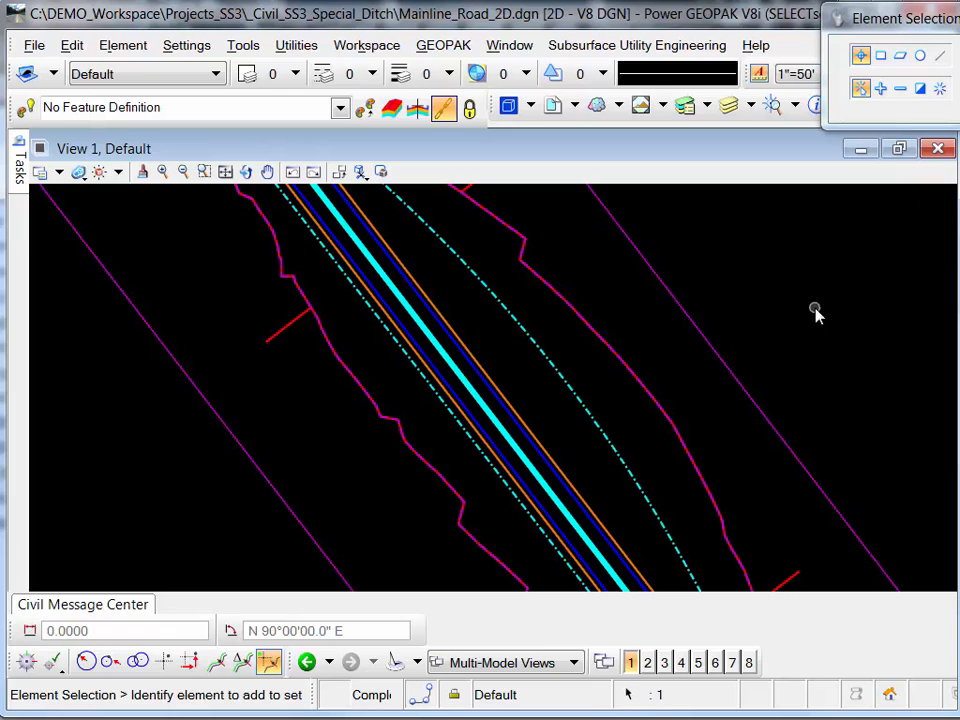
scroll(815, 313, down, 7)
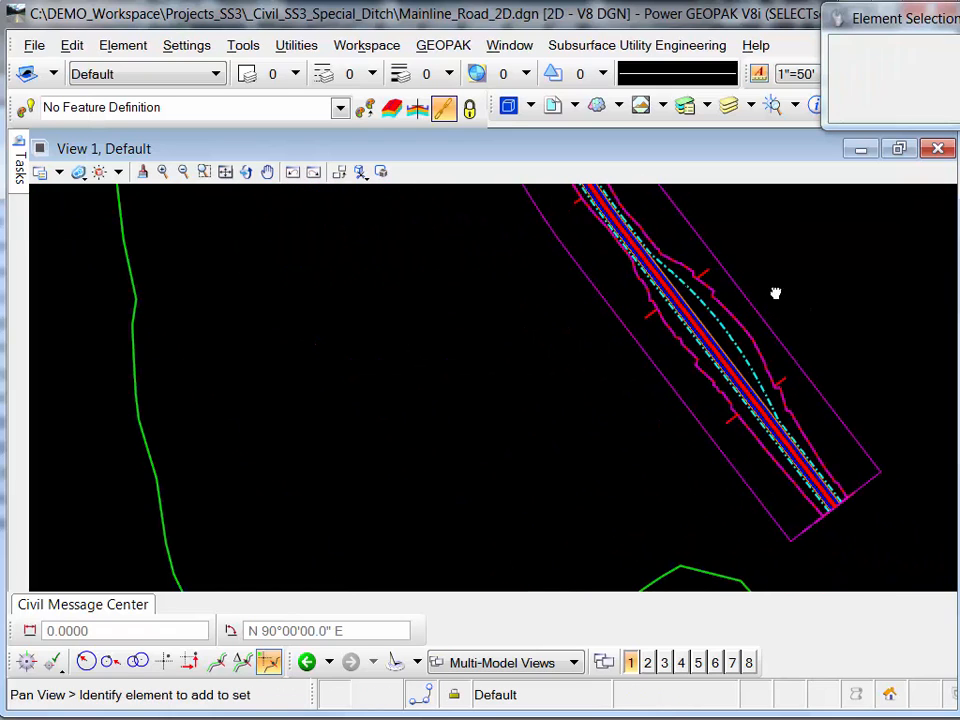
middle_drag(775, 293, 654, 339)
scroll(636, 375, up, 4)
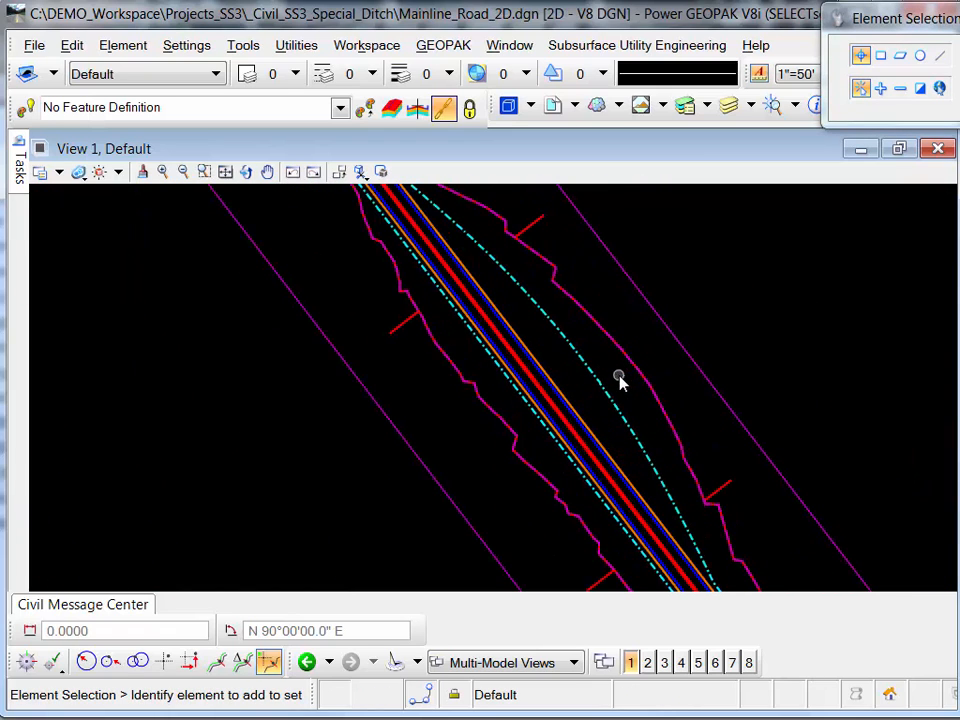